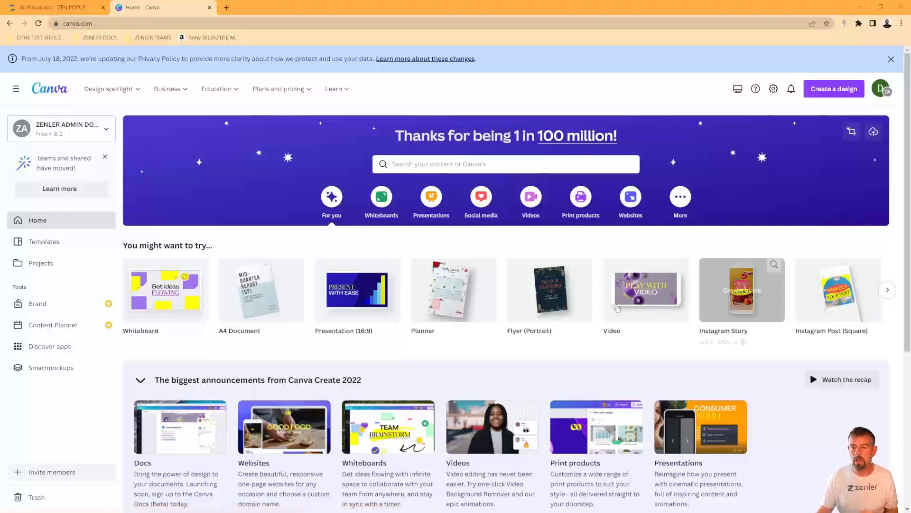
Create a new blank design with a custom size of 350 × 150 px.
left_click(819, 91)
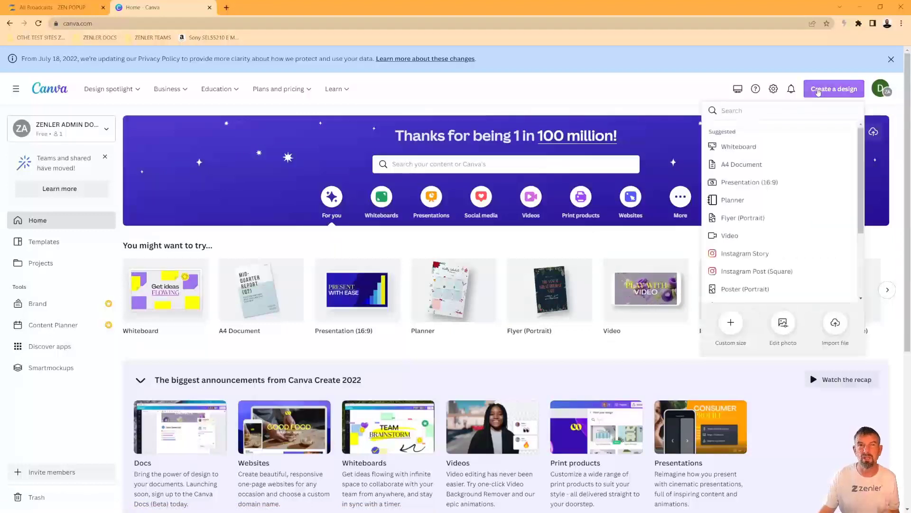
left_click(730, 323)
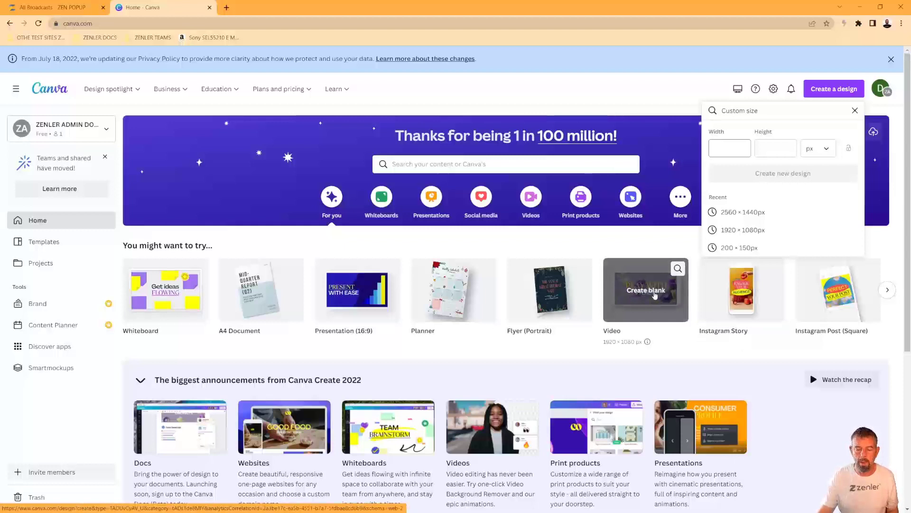
type("350")
left_click(768, 153)
type("120")
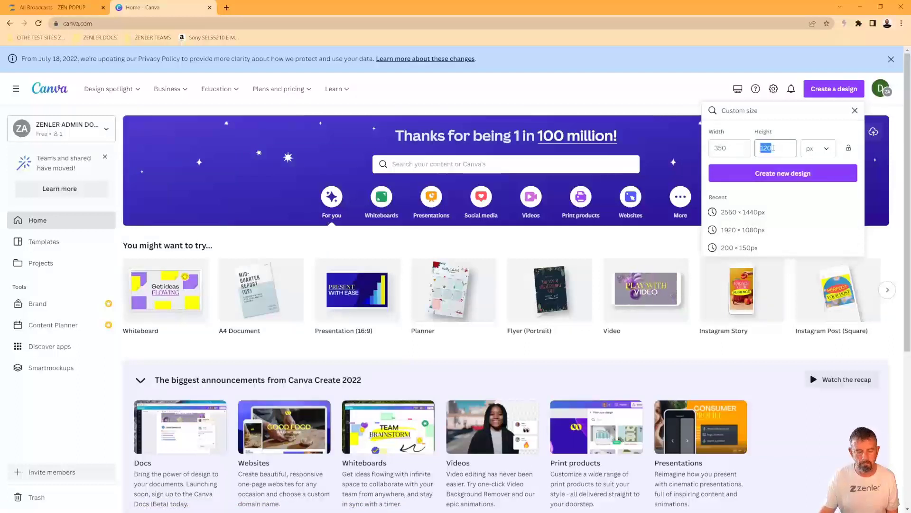
key("BackSpace")
key("BackSpace")
type("00")
left_click_drag(772, 147, 755, 152)
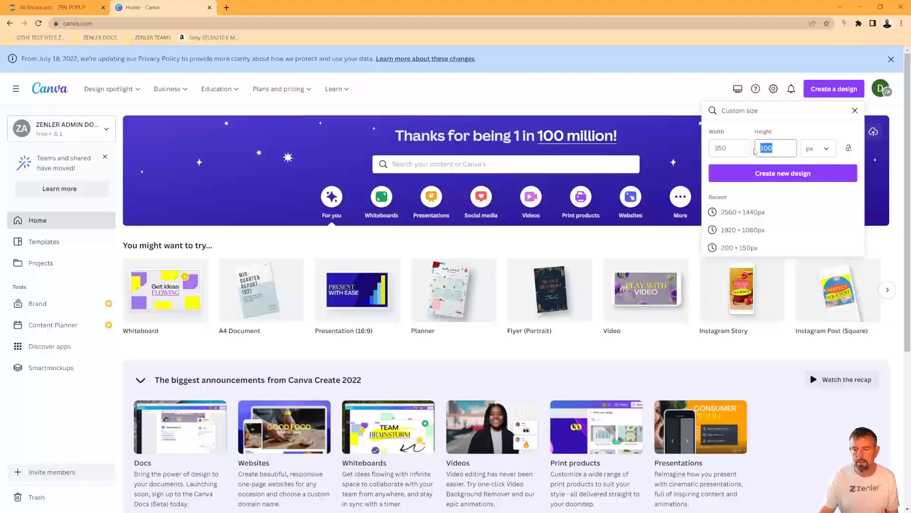
type("150")
left_click(721, 148)
double_click(720, 147)
left_click(755, 174)
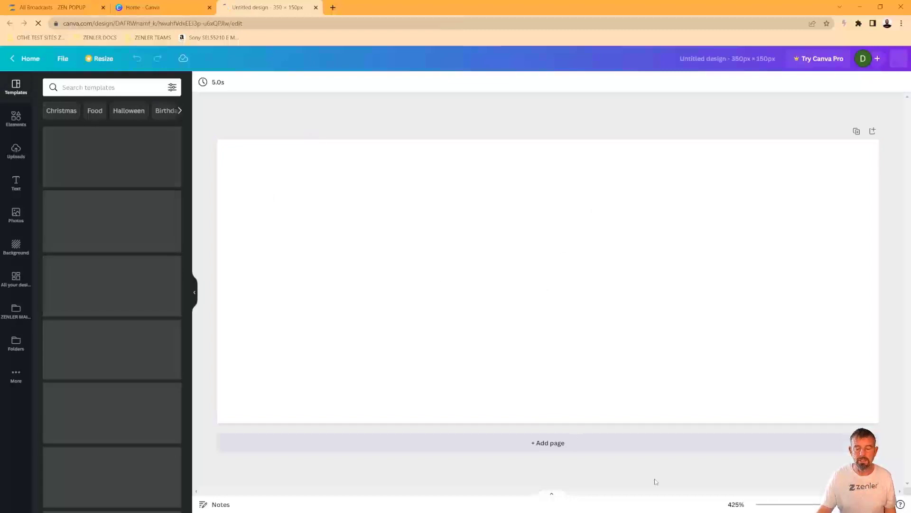
Add a heading near the middle of the blank page and make it read "MY LOGO".
left_click_drag(820, 504, 809, 505)
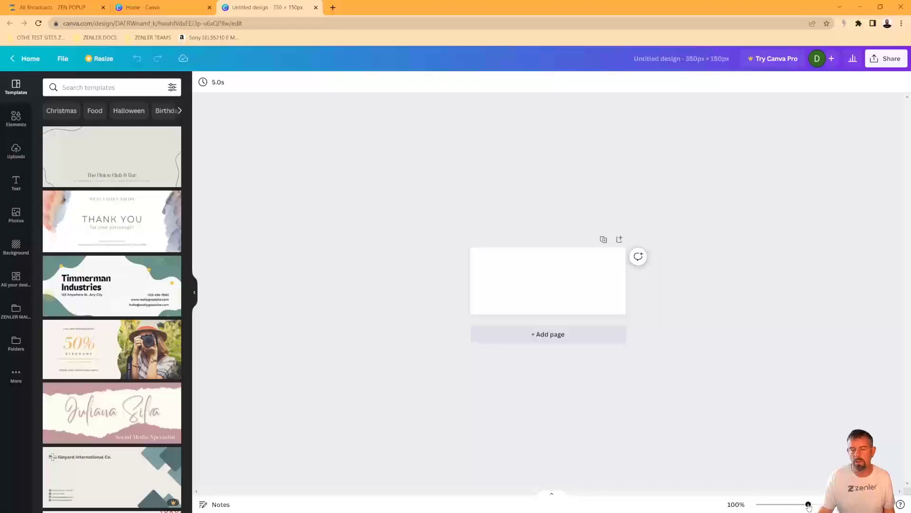
mouse_move(808, 505)
left_mouse_down()
mouse_move(828, 504)
mouse_move(802, 504)
left_mouse_up()
left_click(738, 504)
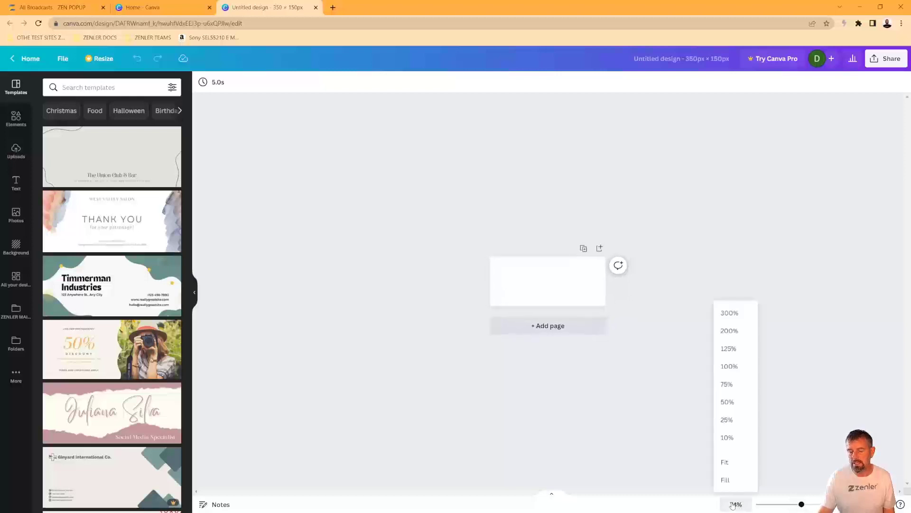
left_click(727, 367)
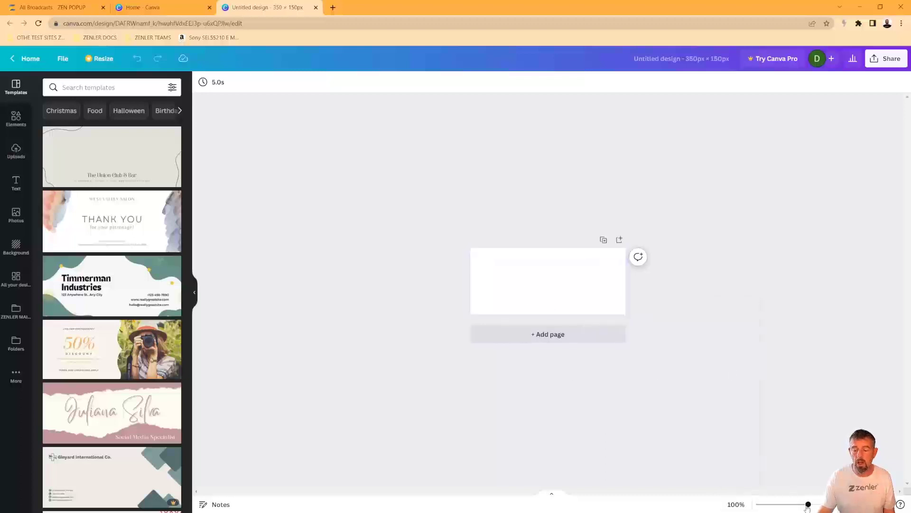
left_click_drag(809, 506, 819, 504)
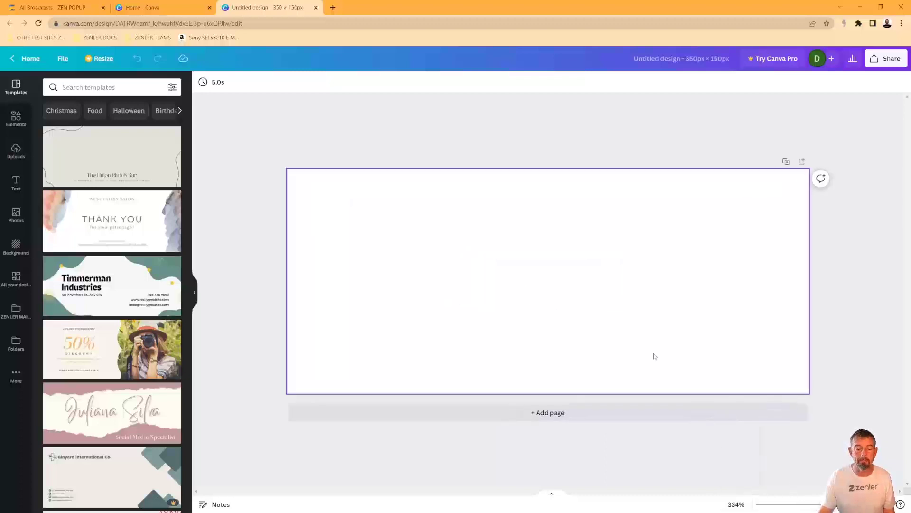
left_click(16, 184)
left_click_drag(91, 159, 465, 265)
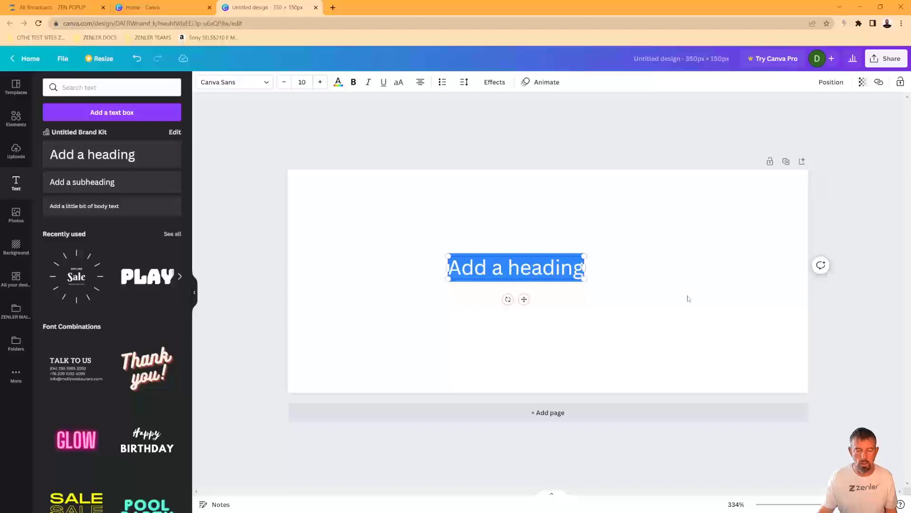
type("MY LOGO")
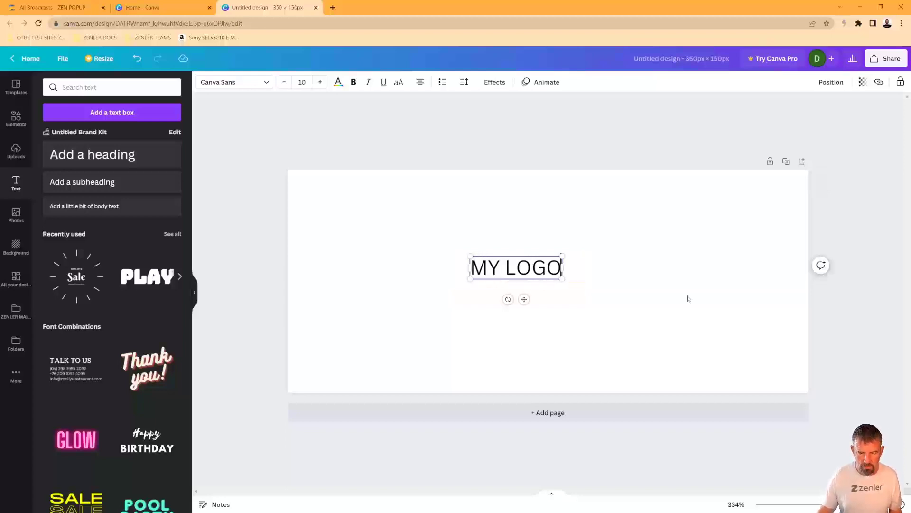
Enlarge the "MY LOGO" heading to a font size of about 42.4 so it spans most of the page.
left_click_drag(562, 279, 787, 335)
left_click_drag(470, 255, 407, 184)
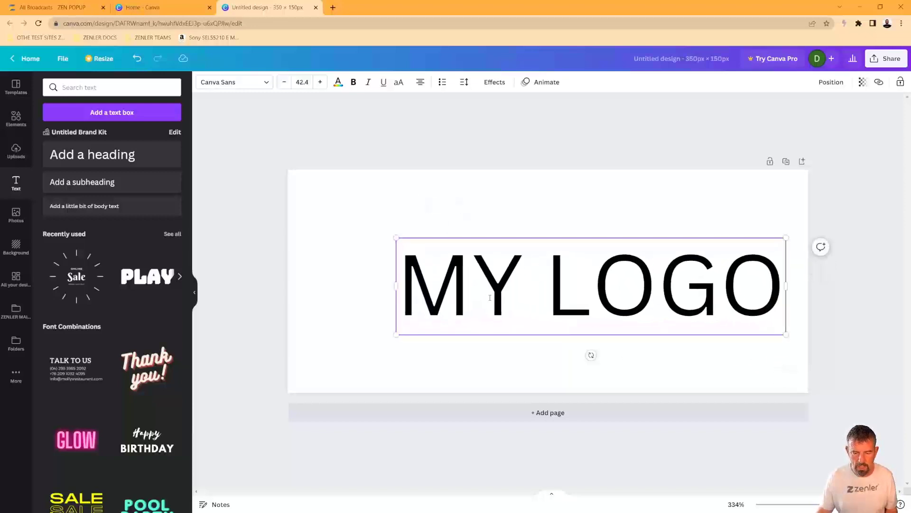
left_click(826, 295)
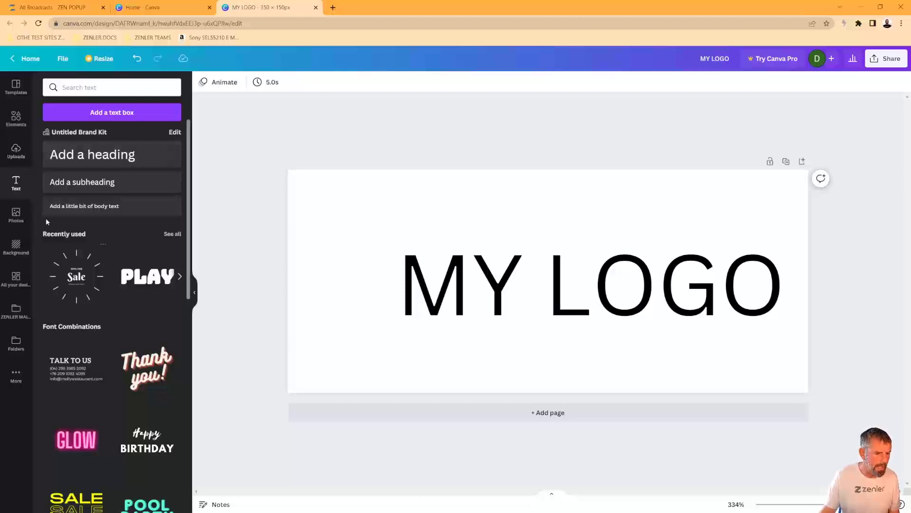
Add the pink roast turkey sticker from the elements library to the left half of the page.
left_click(16, 119)
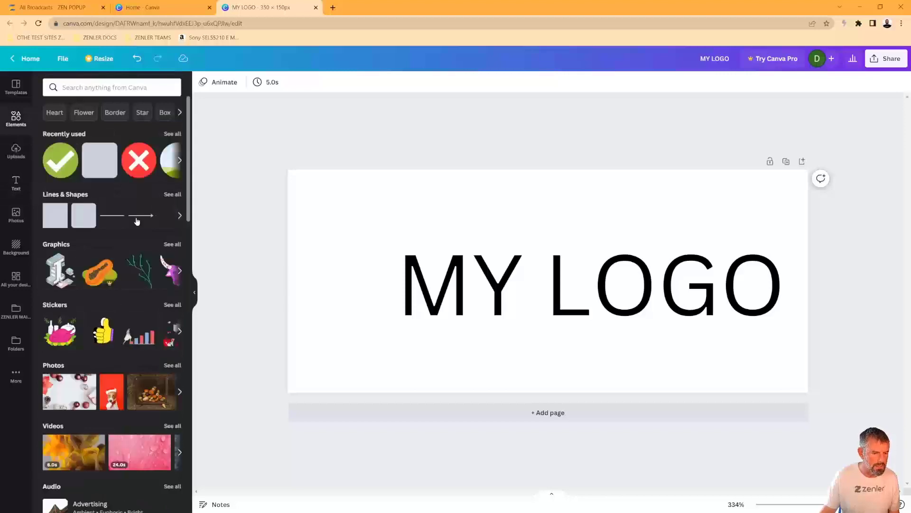
scroll(127, 228, "down", 4)
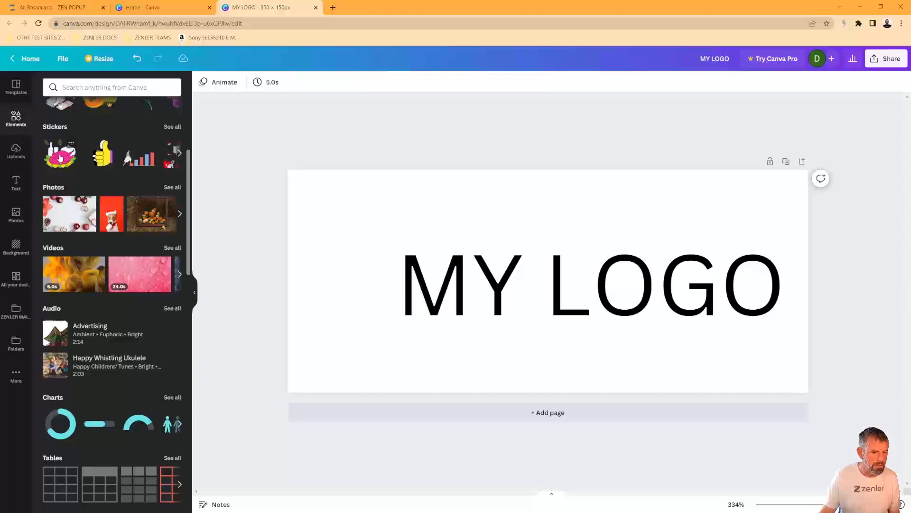
left_click_drag(59, 158, 330, 217)
left_click_drag(490, 372, 465, 324)
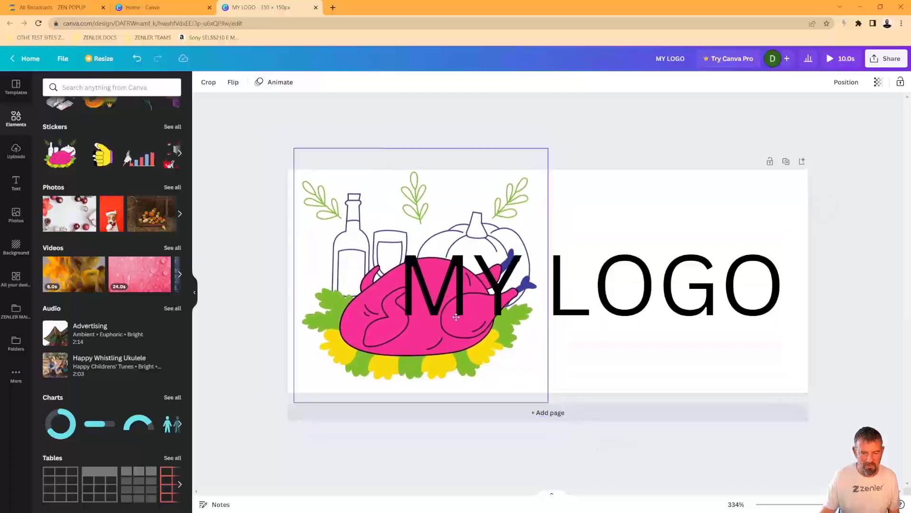
Change the font of the "MY LOGO" heading to Pacifico.
left_click(579, 317)
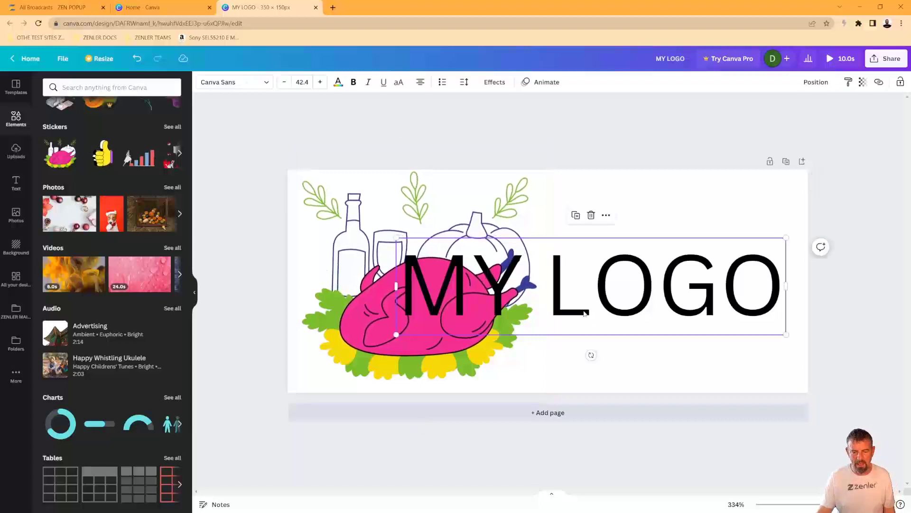
left_click(265, 83)
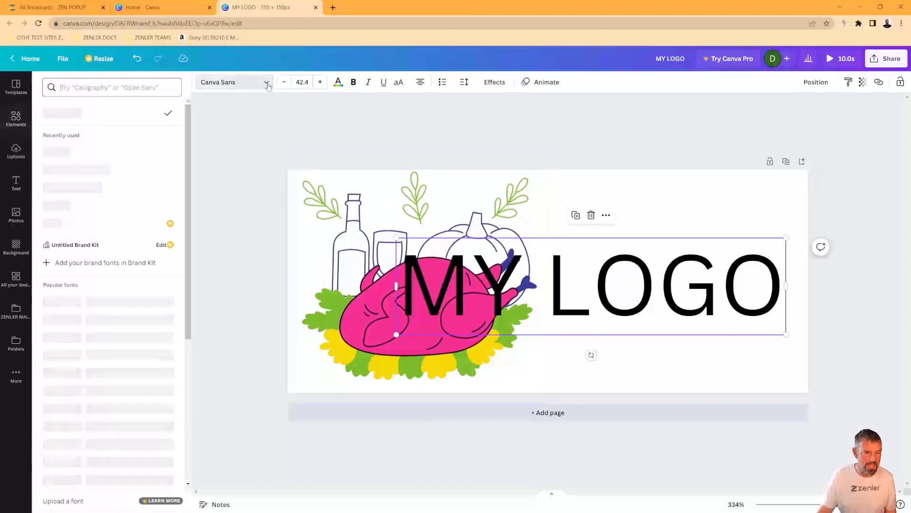
type("pac")
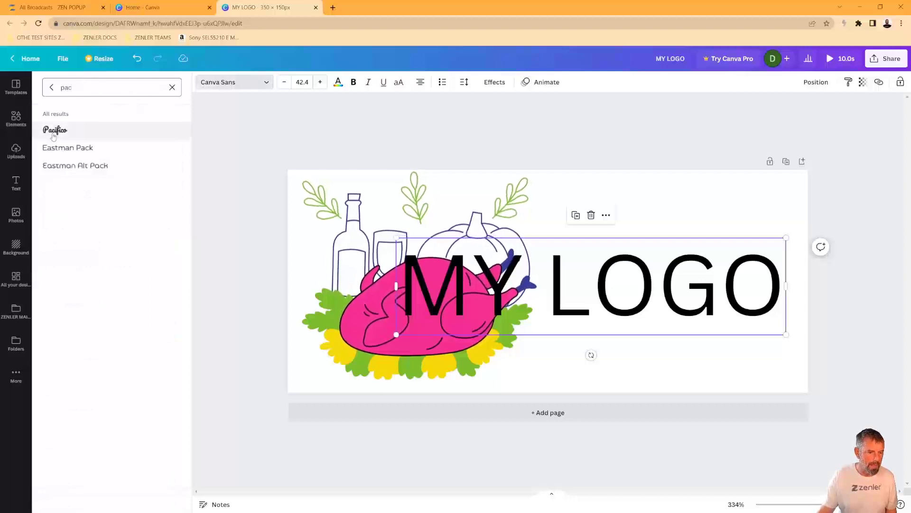
left_click(179, 134)
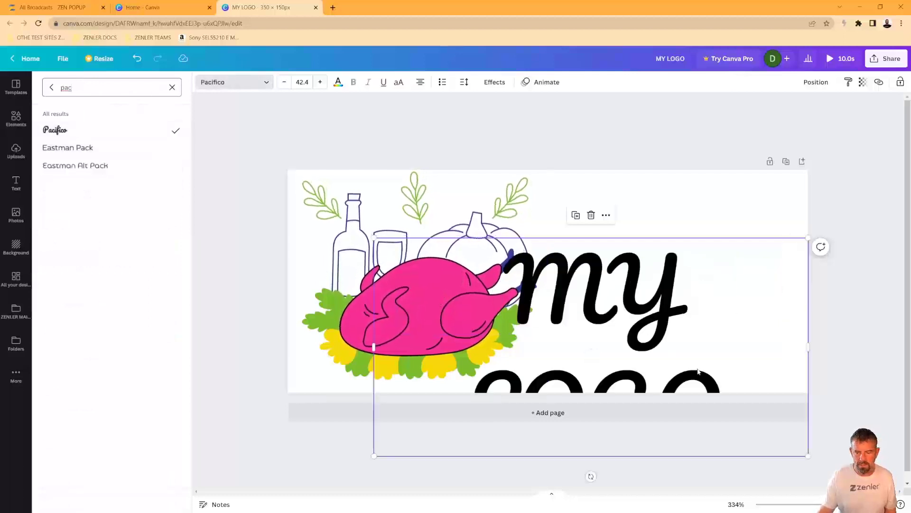
Change the capitals after the initial M to lowercase so the heading reads "My logo".
left_click_drag(720, 387, 439, 387)
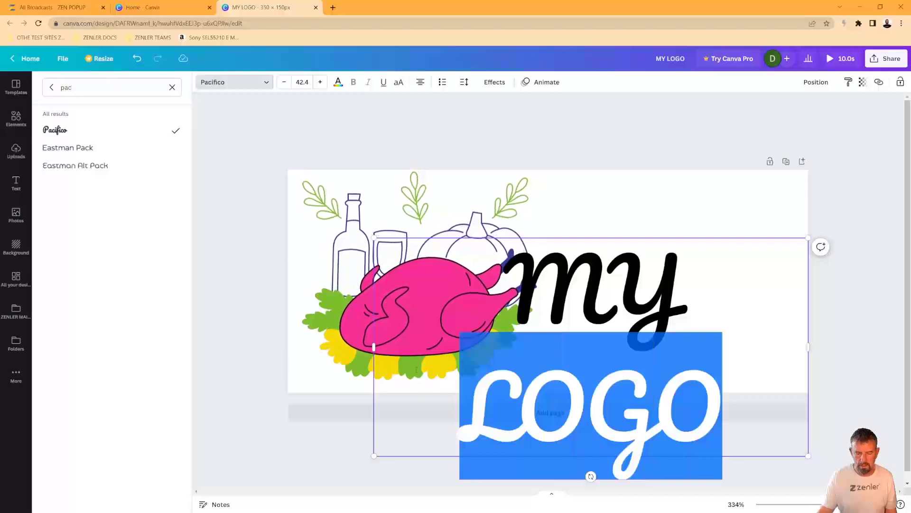
type("logo")
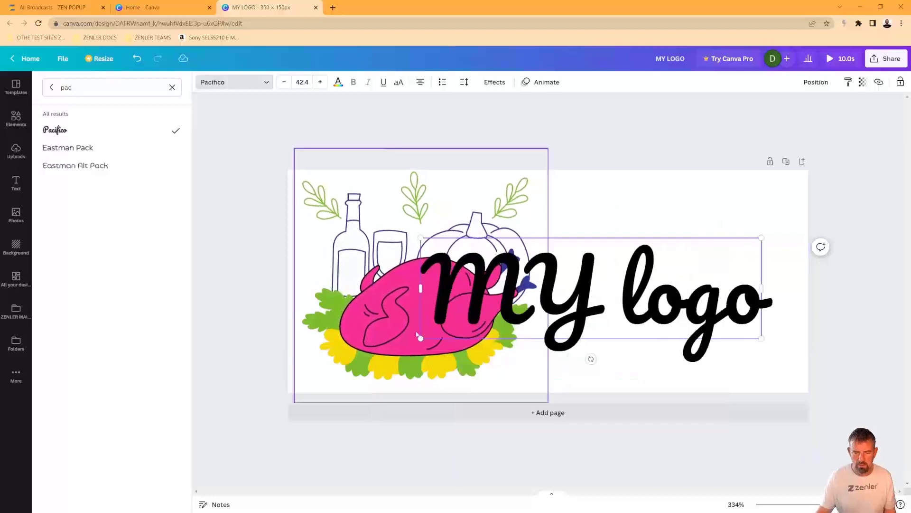
left_click_drag(597, 309, 560, 306)
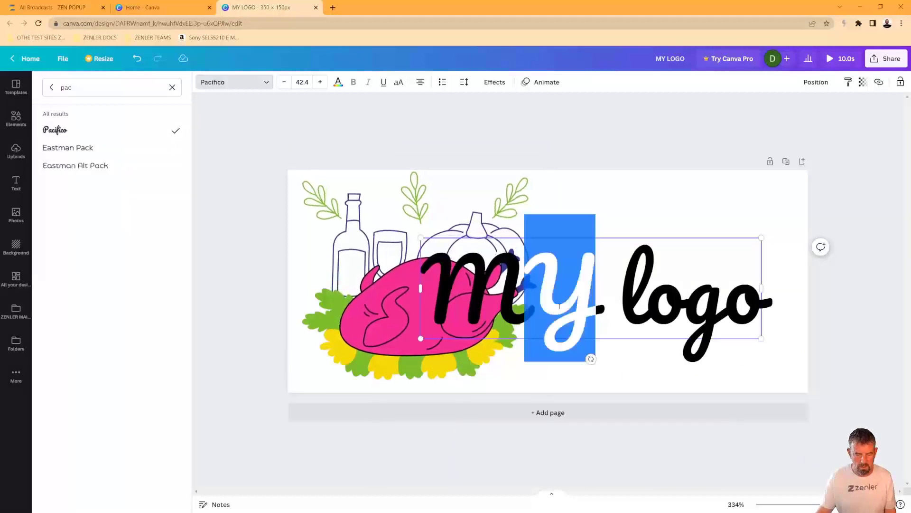
type("y")
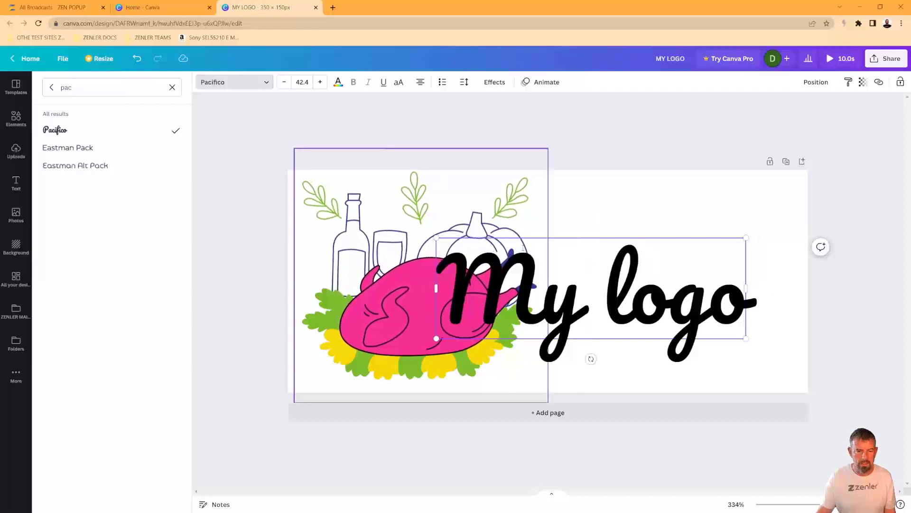
Enlarge the "My logo" heading to a font size of about 48.3 and shift it slightly up and to the left.
left_click_drag(746, 338, 791, 364)
left_click(588, 149)
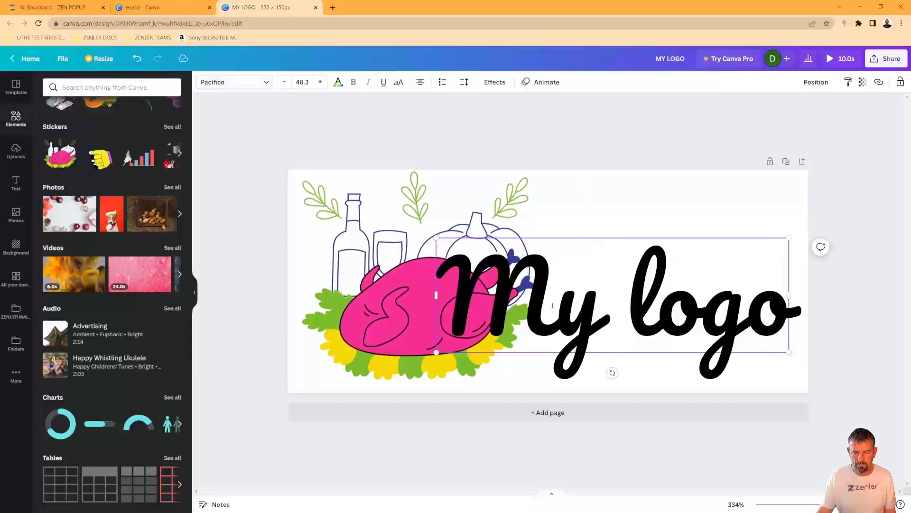
left_click(653, 170)
left_click_drag(622, 347, 607, 339)
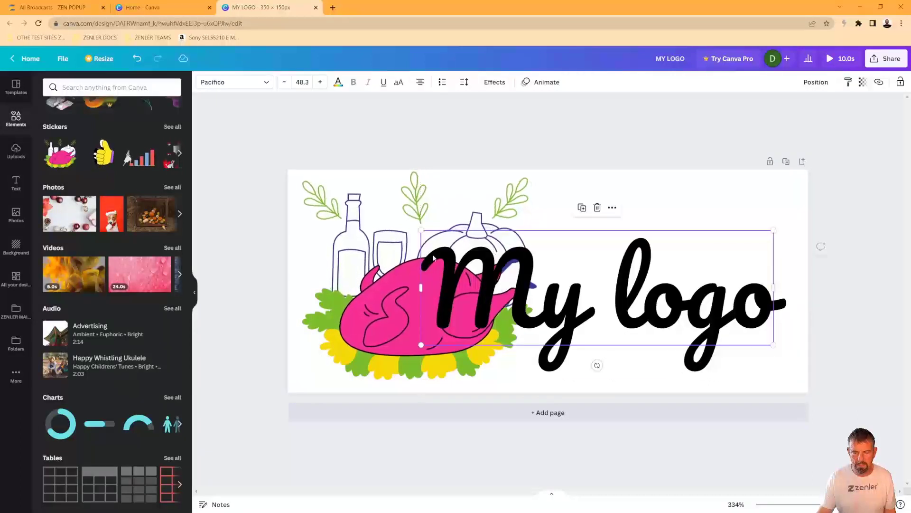
Shrink the heading and the turkey sticker and arrange them side by side, with the sticker to the left of the text.
left_click_drag(420, 231, 482, 251)
left_click(528, 374)
left_click_drag(546, 401, 466, 319)
left_click_drag(417, 257, 416, 291)
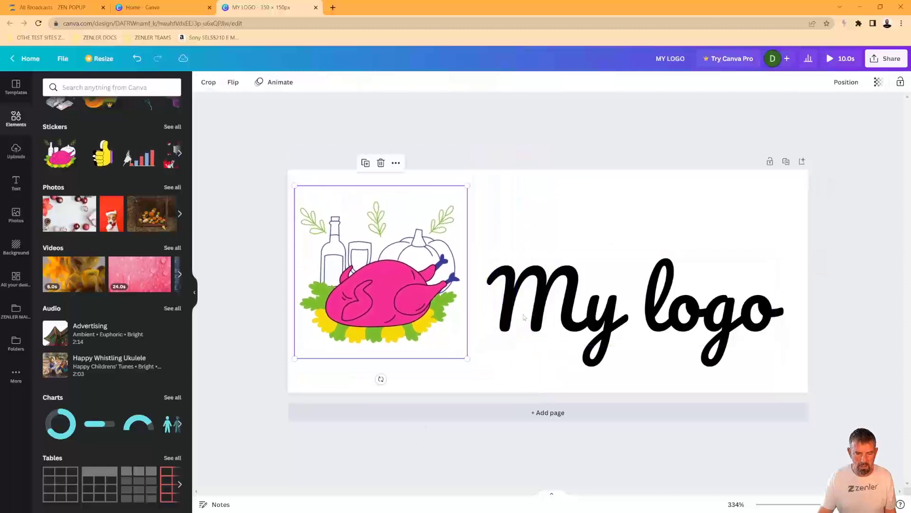
left_click_drag(505, 305, 493, 291)
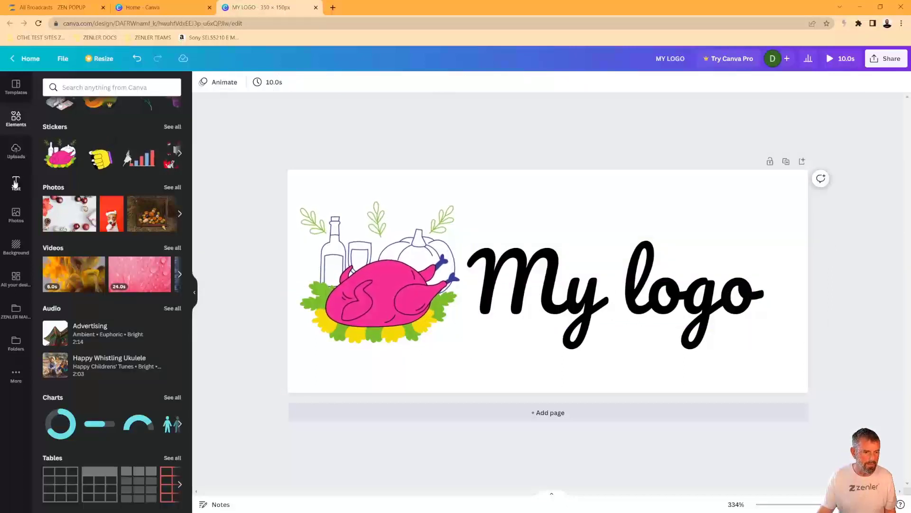
left_click(15, 183)
left_click_drag(71, 155, 464, 366)
type("www")
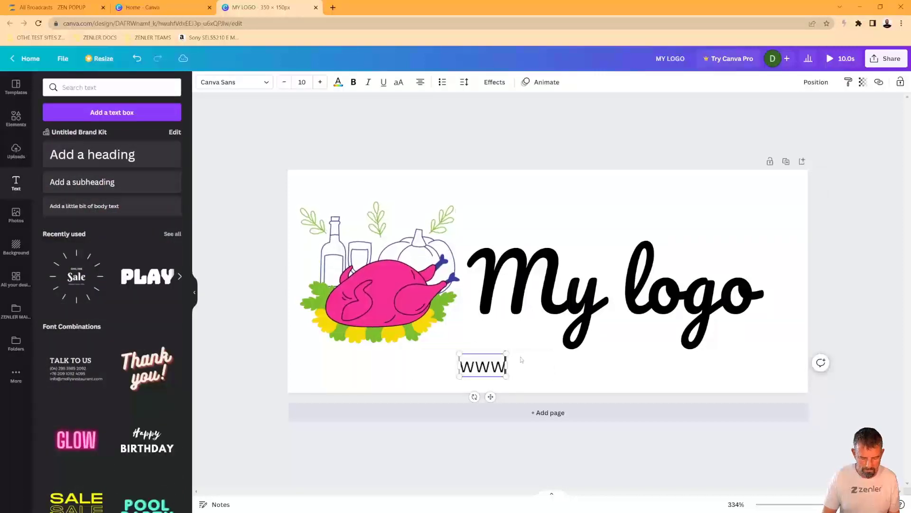
type(".whatever.co")
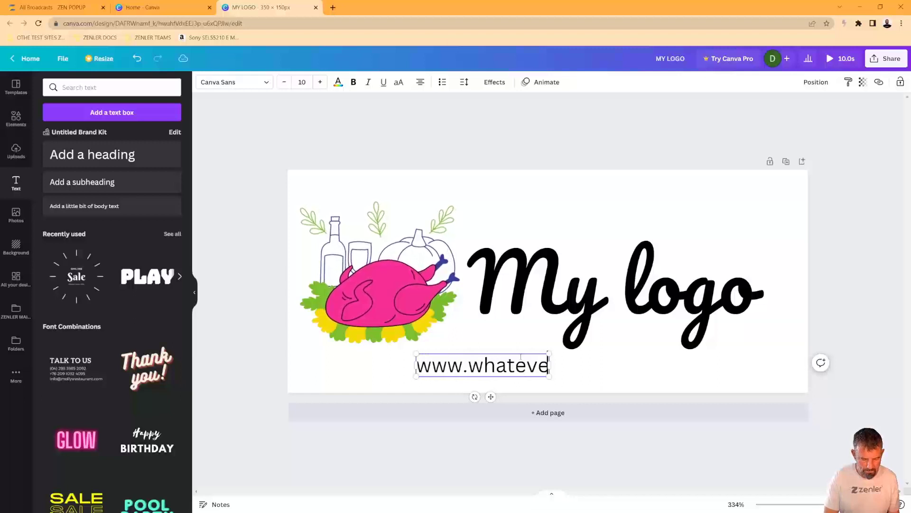
type("m")
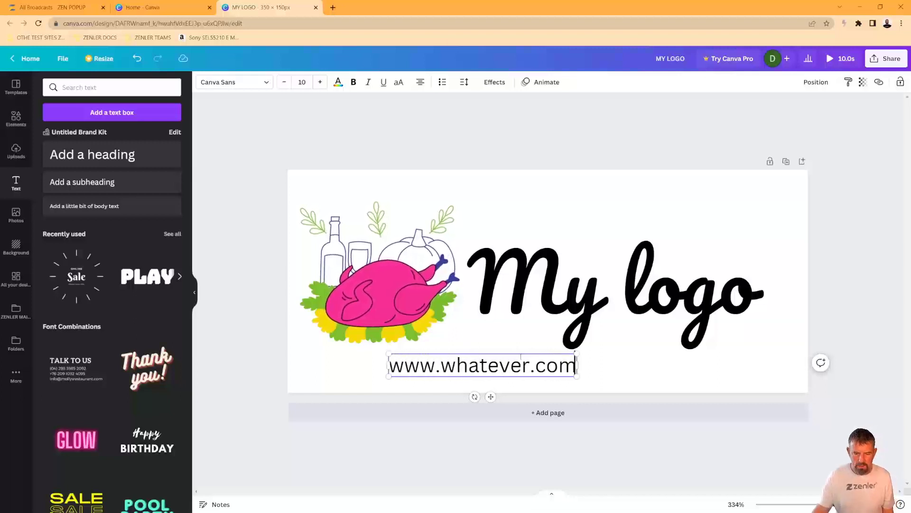
left_click_drag(491, 396, 448, 376)
left_click_drag(469, 346, 408, 384)
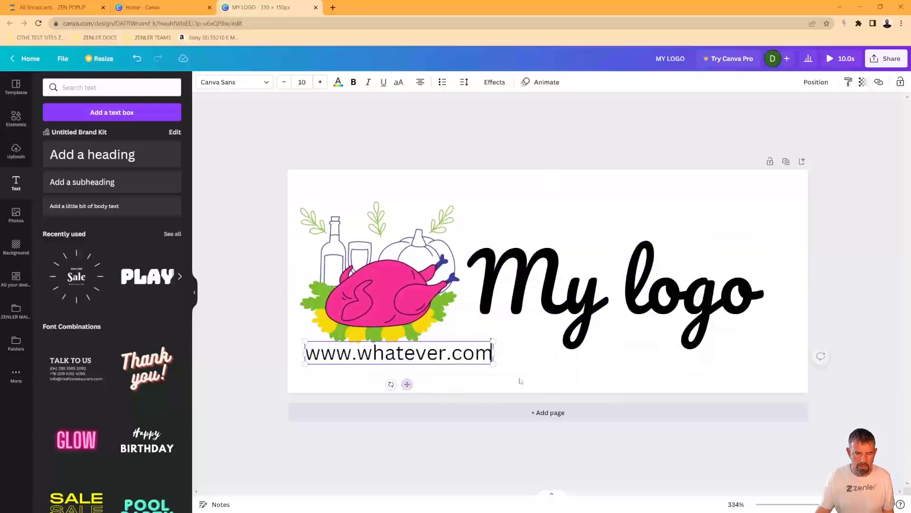
left_click(549, 159)
left_click_drag(440, 354, 440, 359)
left_click(524, 148)
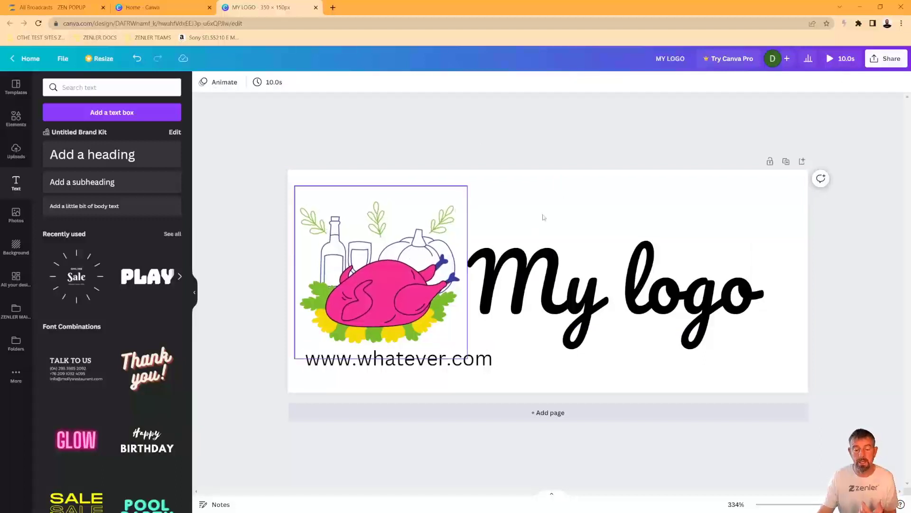
Download the logo design as a JPG at 350 × 150 px with quality 80.
left_click(886, 59)
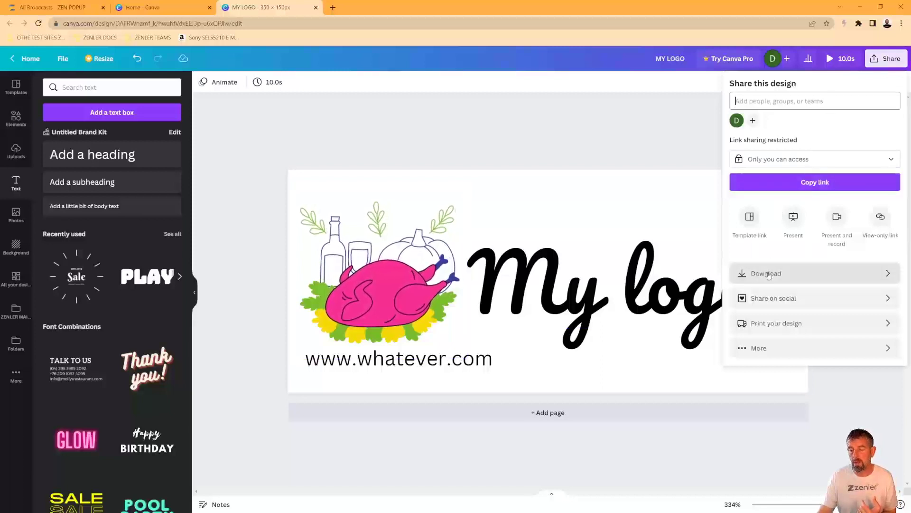
left_click(769, 274)
left_click(775, 123)
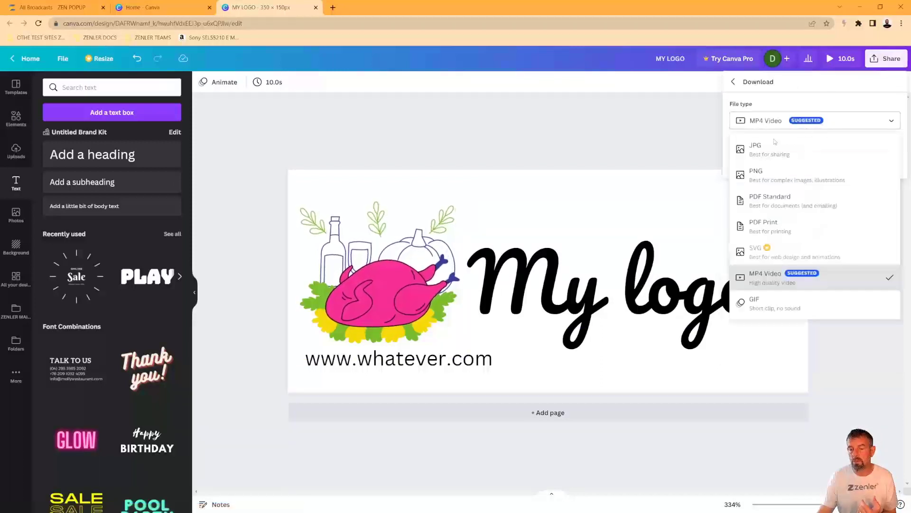
left_click(765, 149)
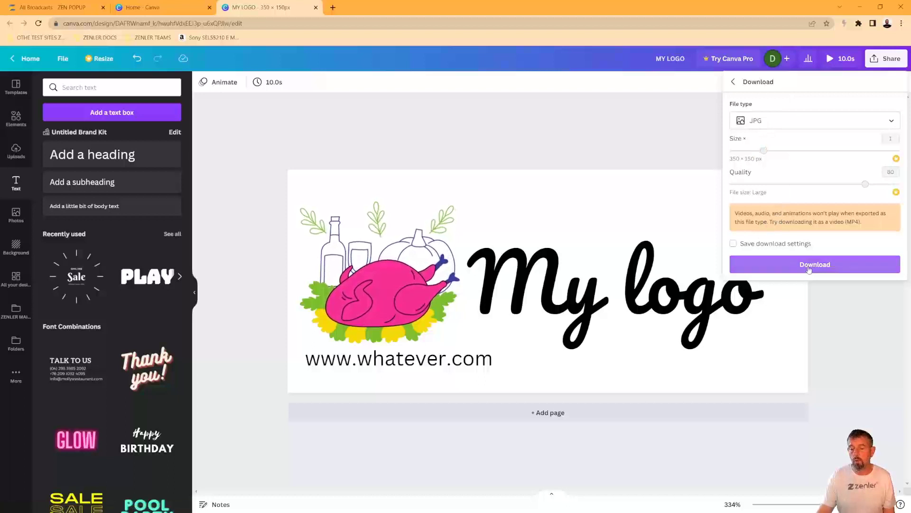
left_click(809, 265)
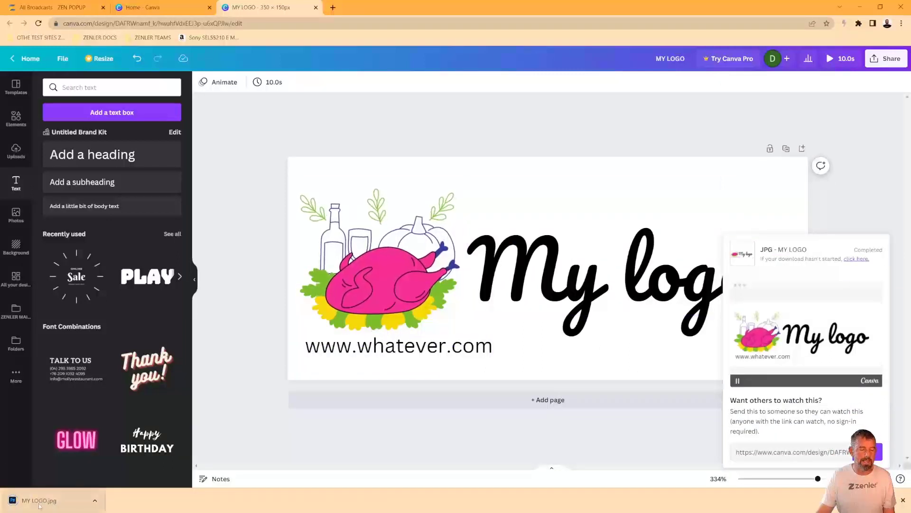
Show the downloaded MY LOGO.jpg in its DOWNLOADS folder, widen that window and move it out of the way.
left_click(94, 500)
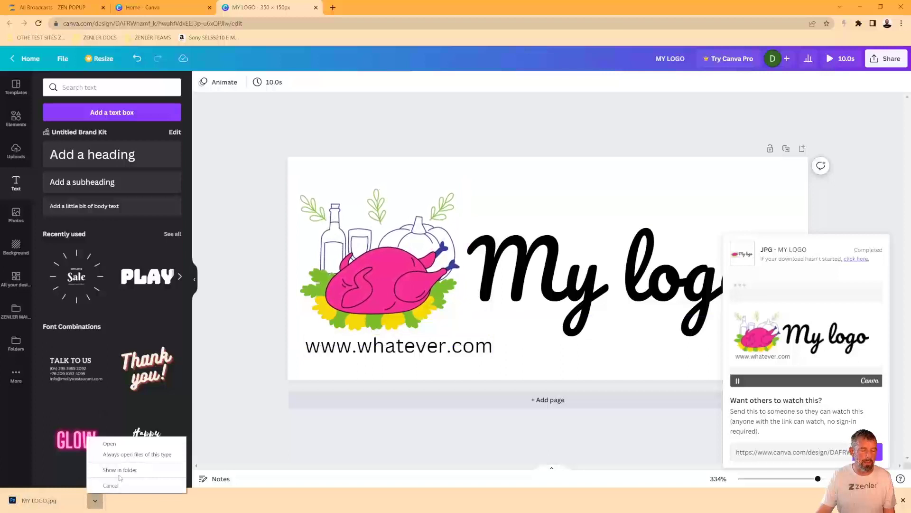
left_click(119, 477)
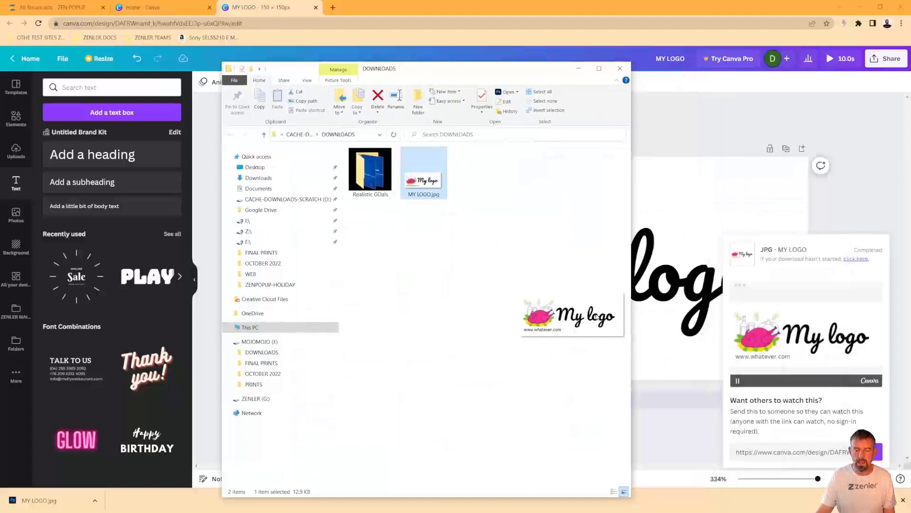
left_click_drag(631, 283, 838, 285)
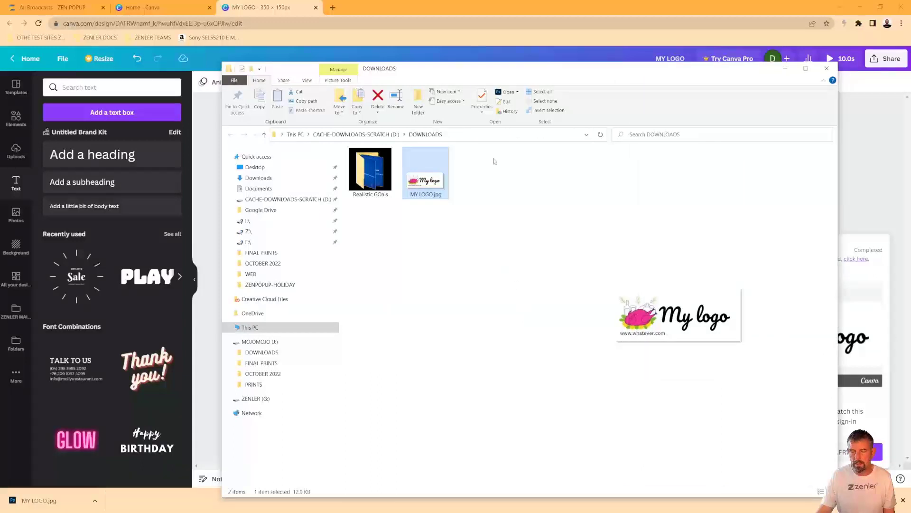
left_click_drag(428, 70, 910, 148)
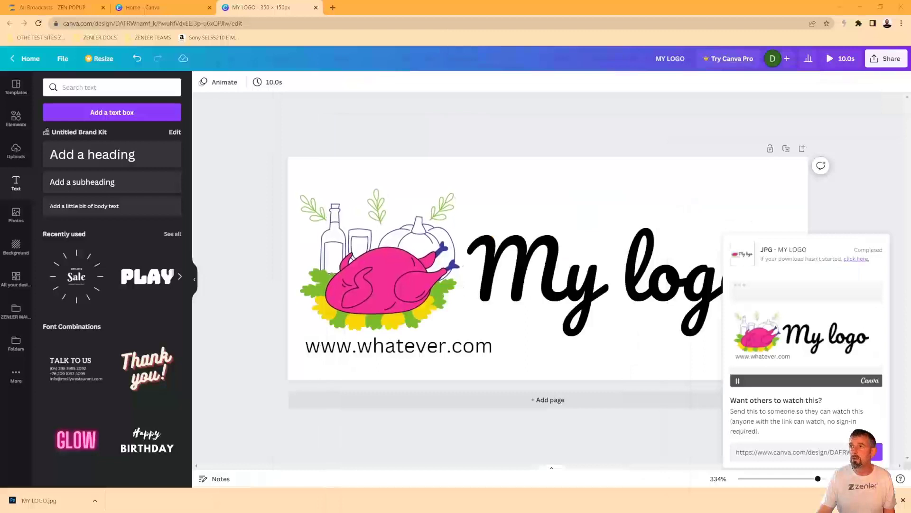
Switch to the Zenler broadcasts page and create a new broadcast titled "BASIC EMAIL".
left_click(52, 7)
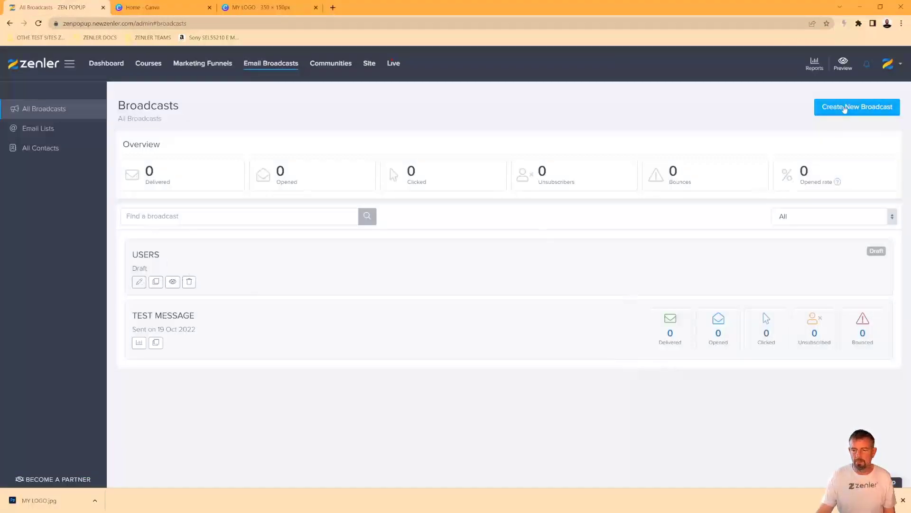
left_click(854, 106)
left_click(423, 99)
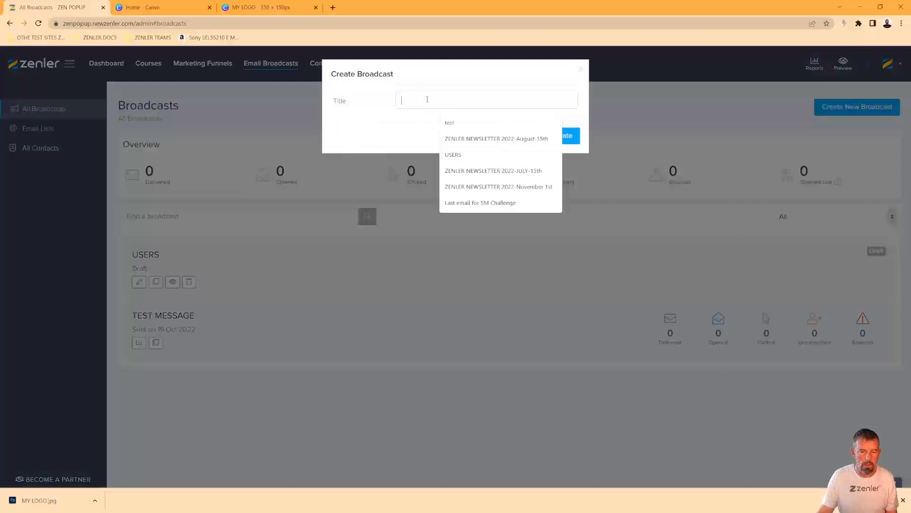
type("BA")
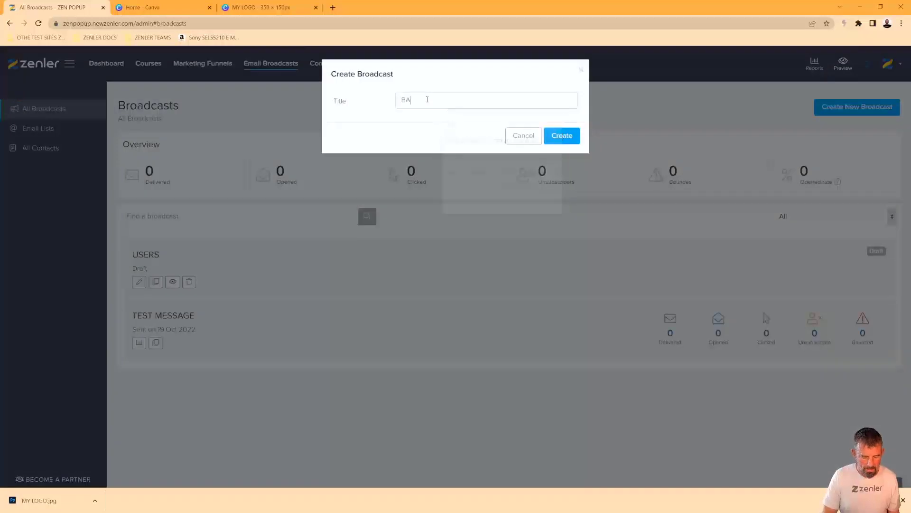
type("SIC EMAIL")
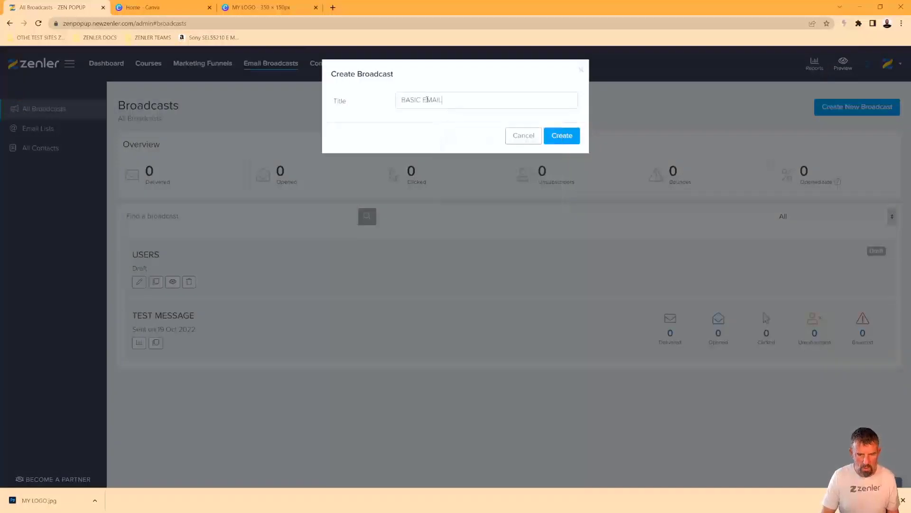
left_click(562, 137)
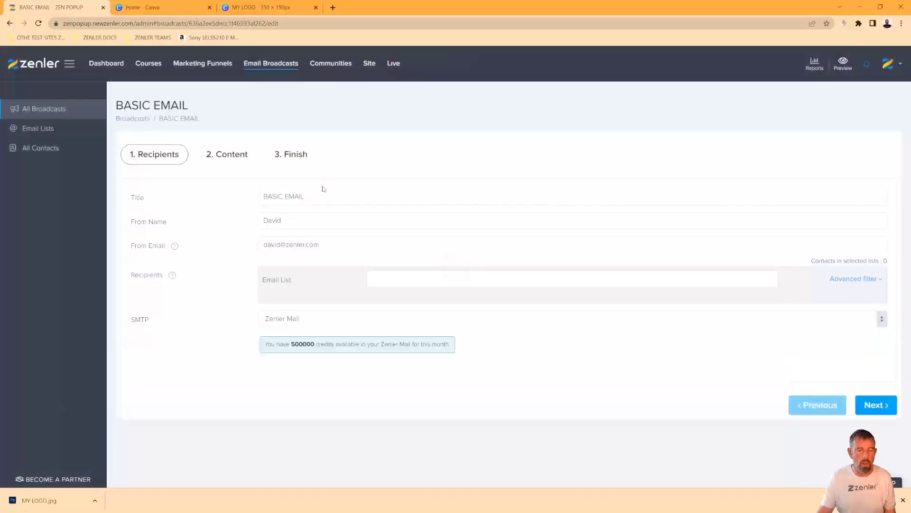
Set the broadcast's recipients to the "All contacts" email list and continue to the content stage.
triple_click(299, 194)
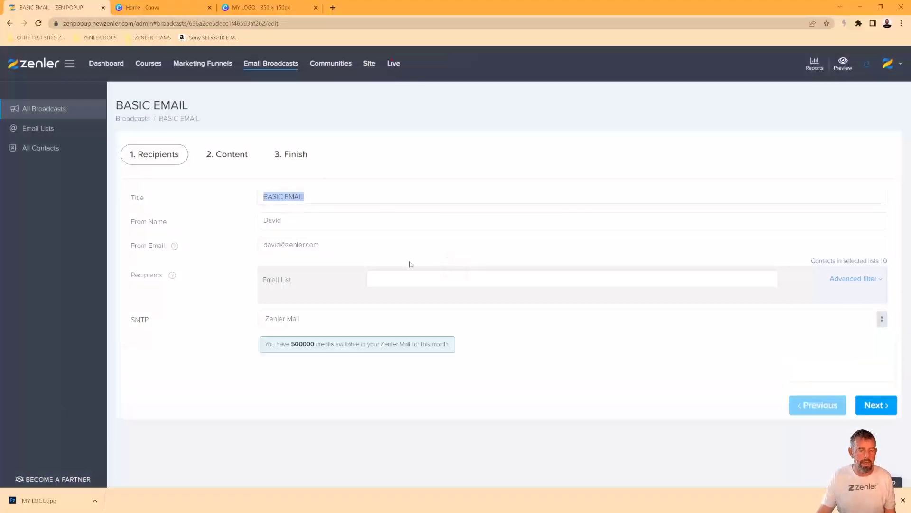
left_click(382, 280)
left_click(393, 294)
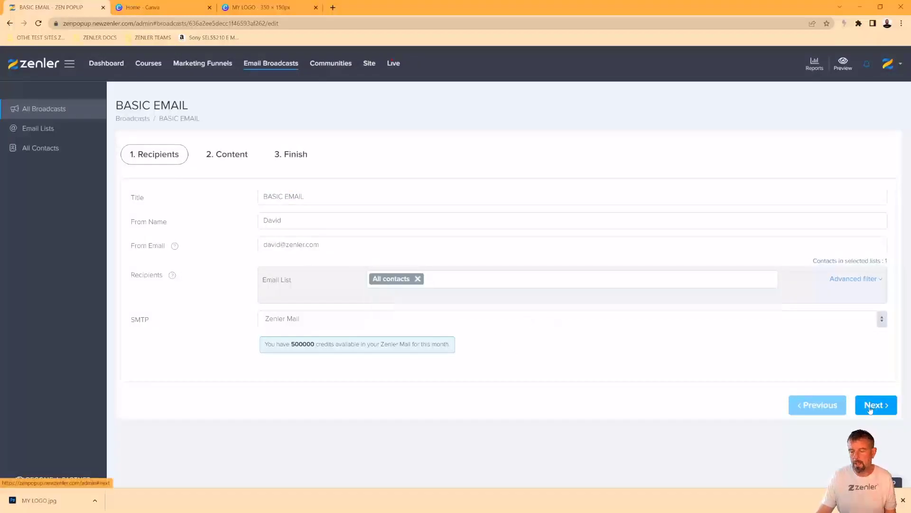
left_click(886, 411)
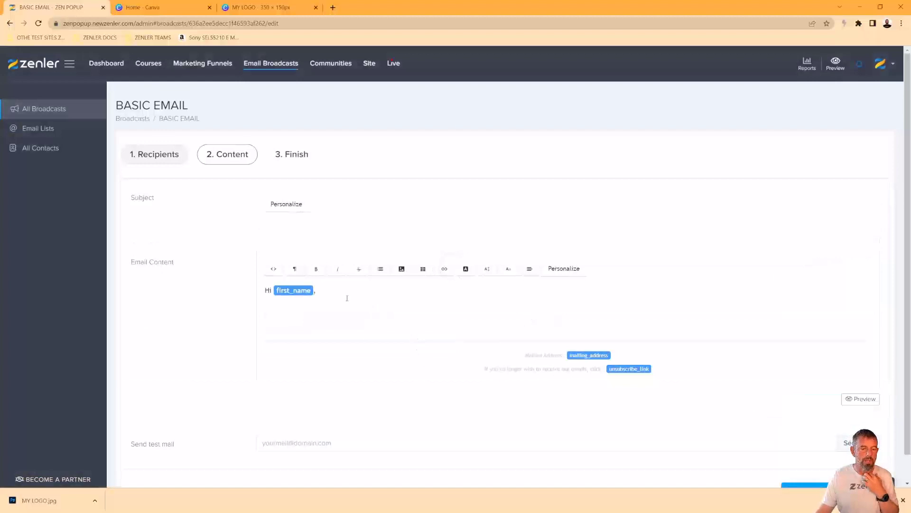
Write the subject "Dear first_name, New Site ready for inspection", inserting first_name as a personalization placeholder.
left_click(388, 232)
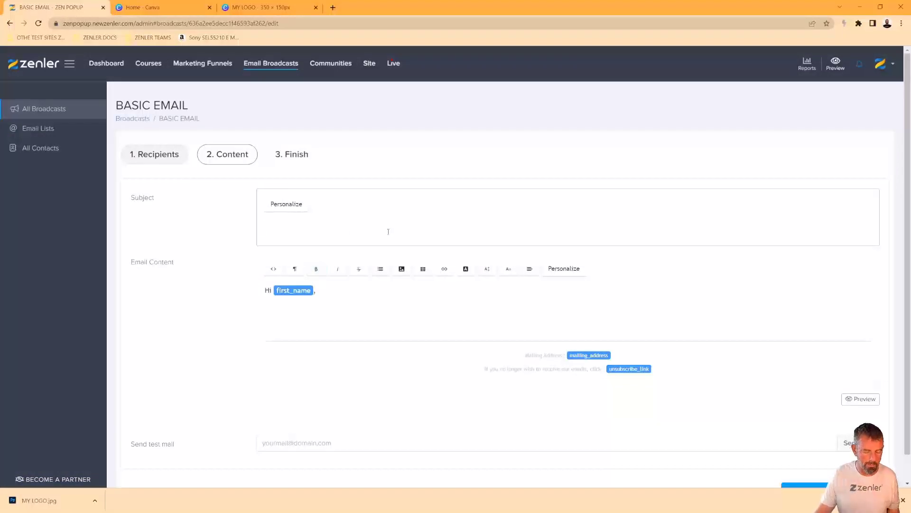
type("New Site ready for inspection")
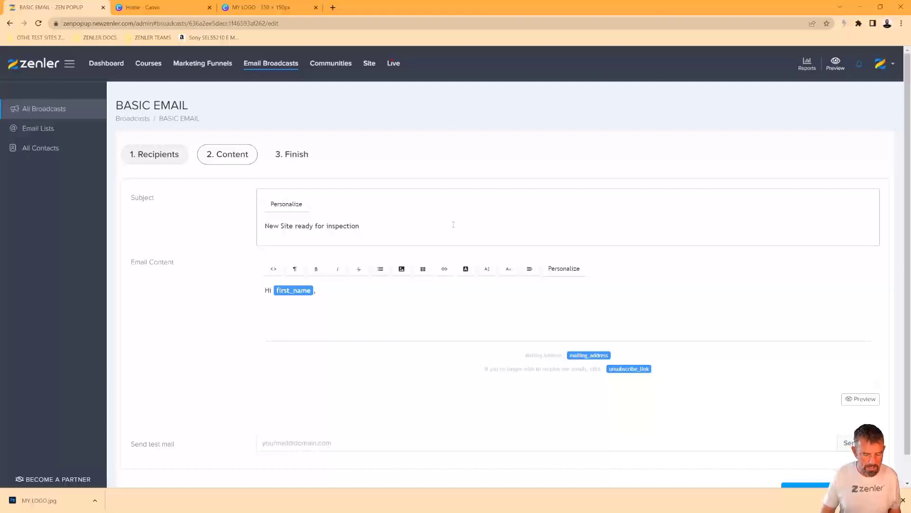
type("Dear")
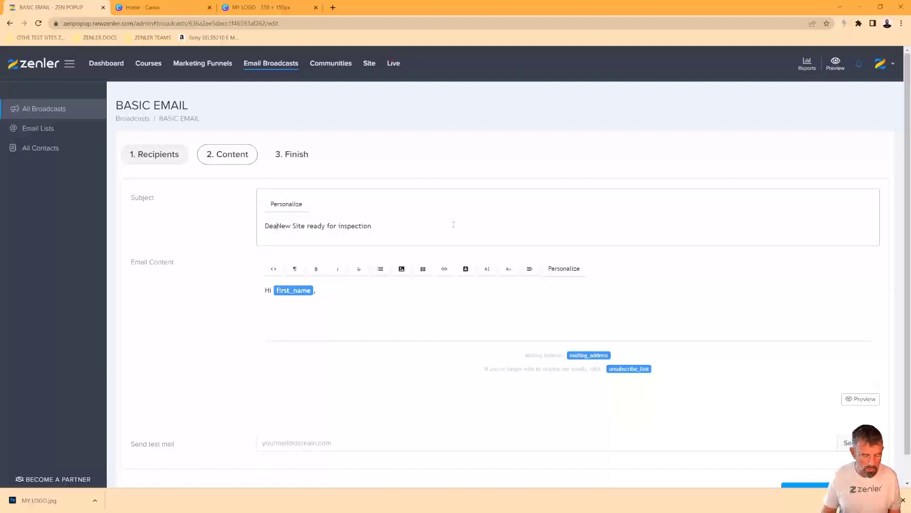
left_click(286, 203)
left_click(365, 280)
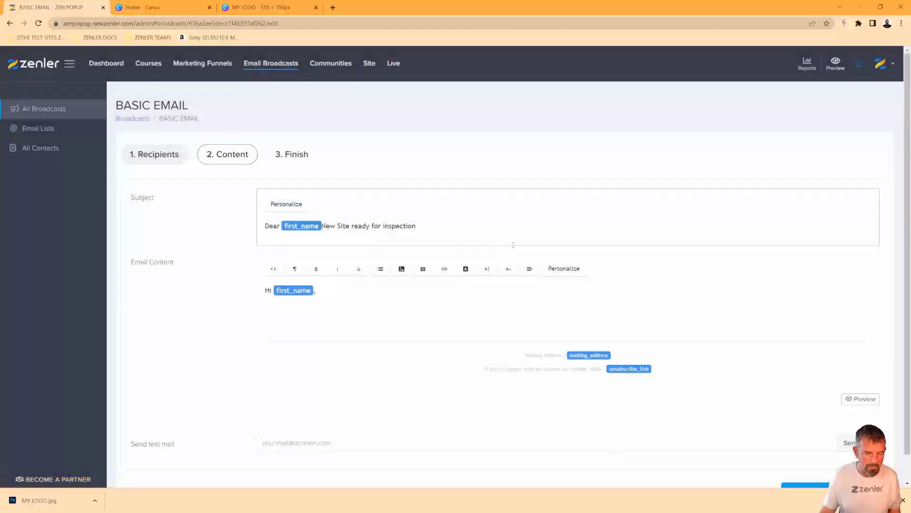
type(",")
left_click(489, 225)
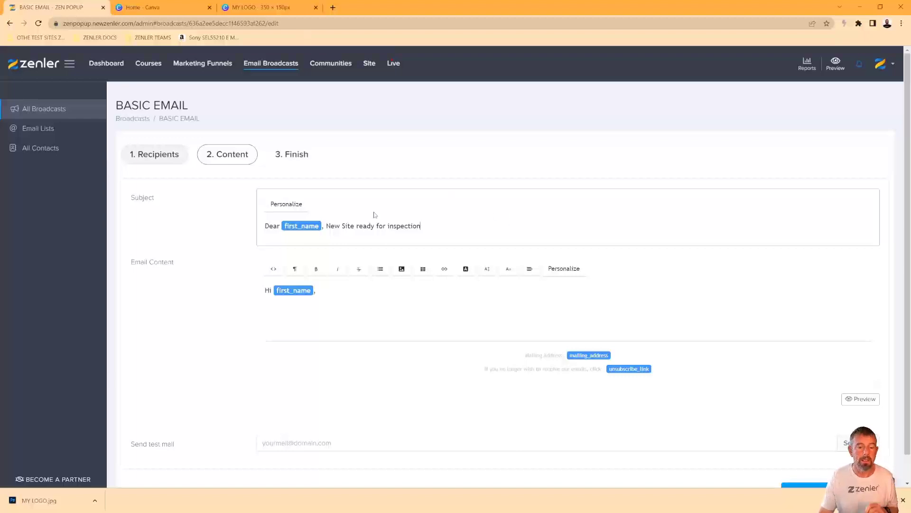
Search Google for "emoji" in a new browser tab and open the Get Emoji site.
left_click(333, 7)
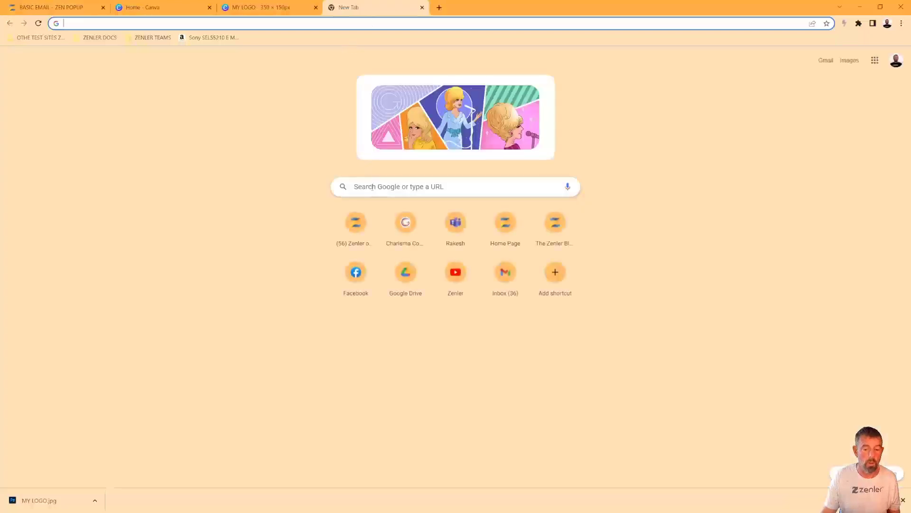
left_click(373, 186)
type("e")
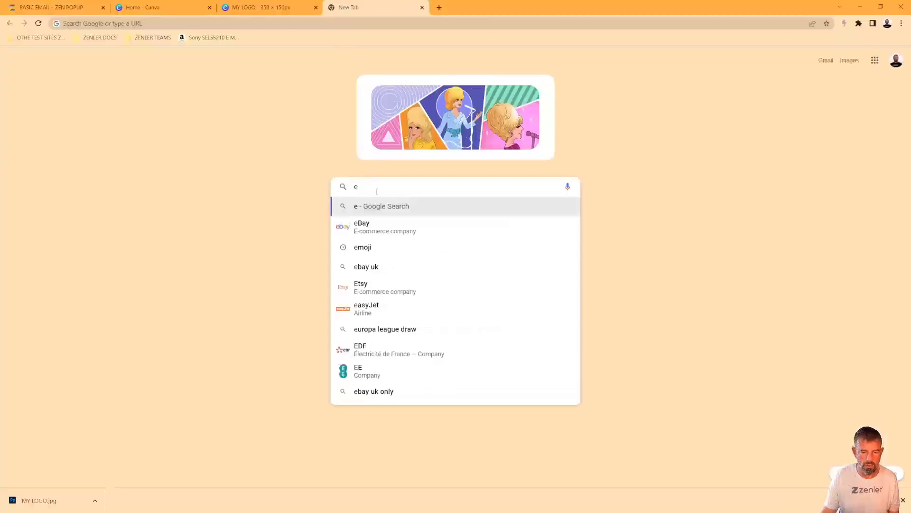
type("moji")
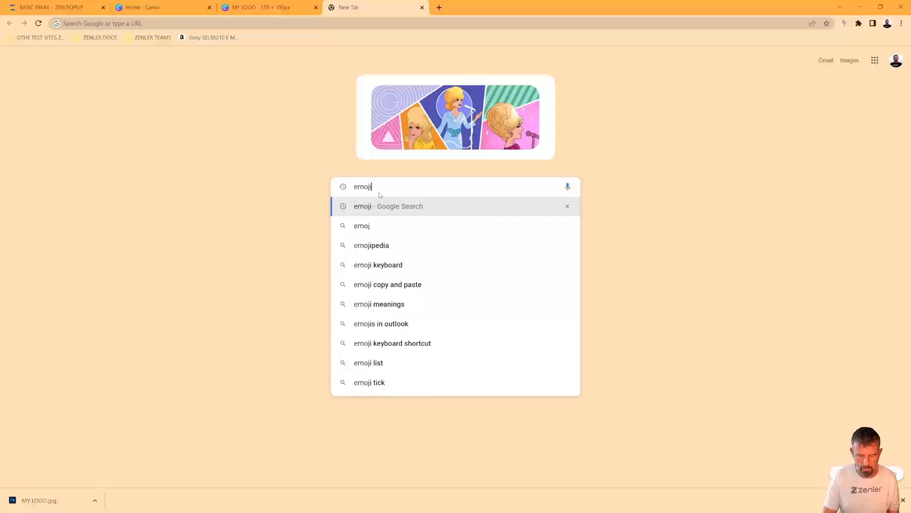
key("Return")
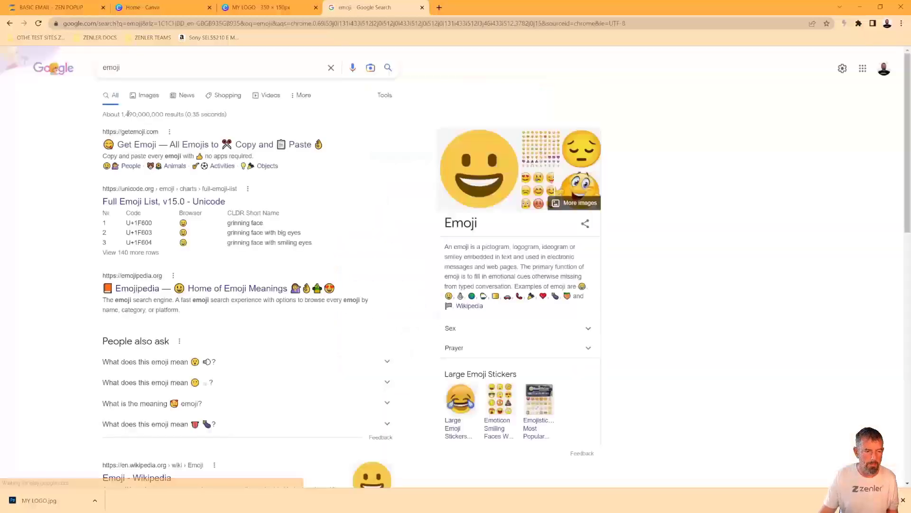
left_click(309, 161)
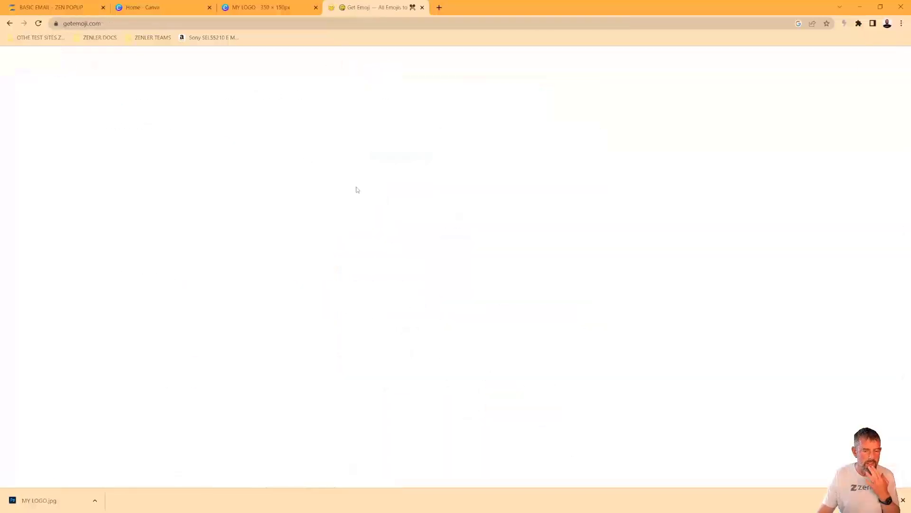
Copy the nerd face emoji 🤓 from the Smileys list and paste it at the end of the broadcast subject.
scroll(355, 289, "down", 3)
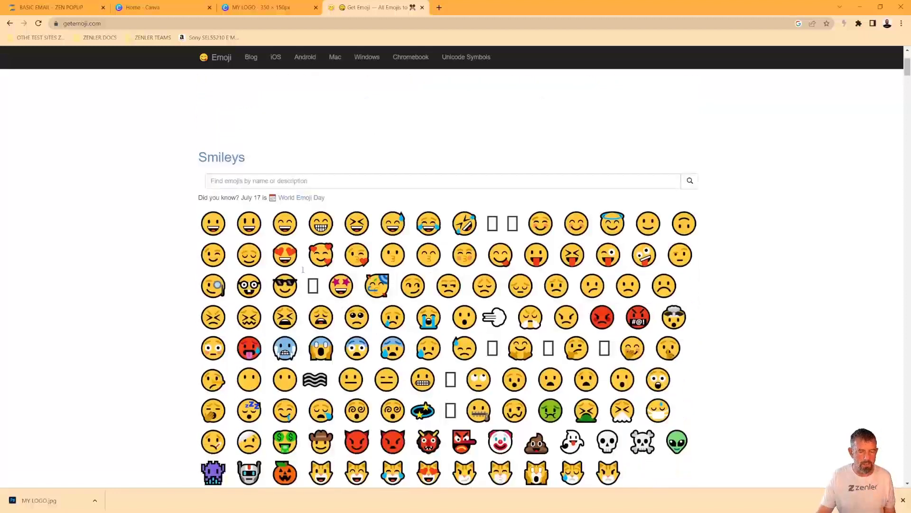
left_click(248, 285)
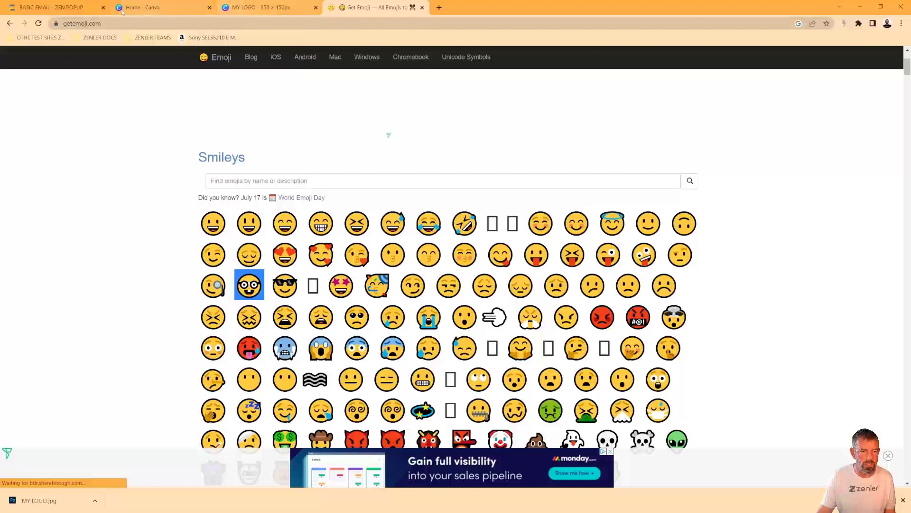
key("ctrl+1")
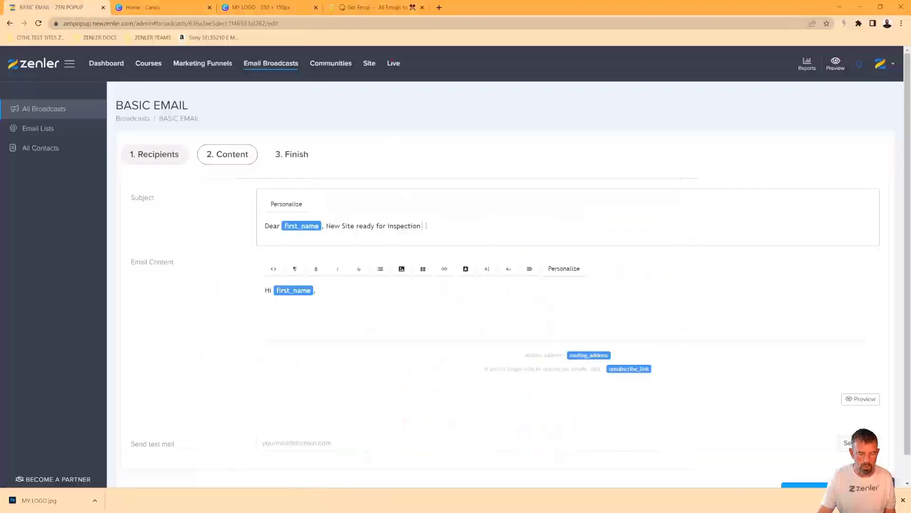
type("🤓")
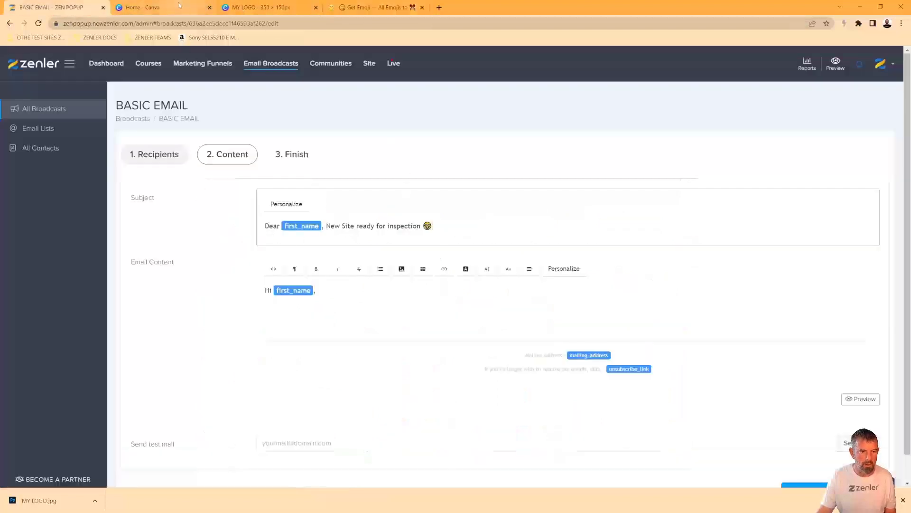
Copy the open-mouthed smiley 😃 from the Get Emoji page and paste it at the start of the broadcast subject.
left_click(375, 7)
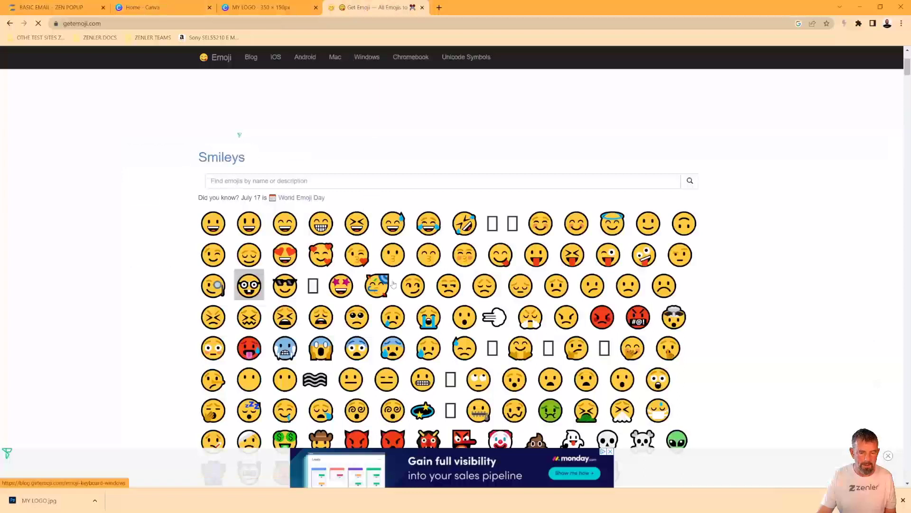
scroll(393, 286, "down", 3)
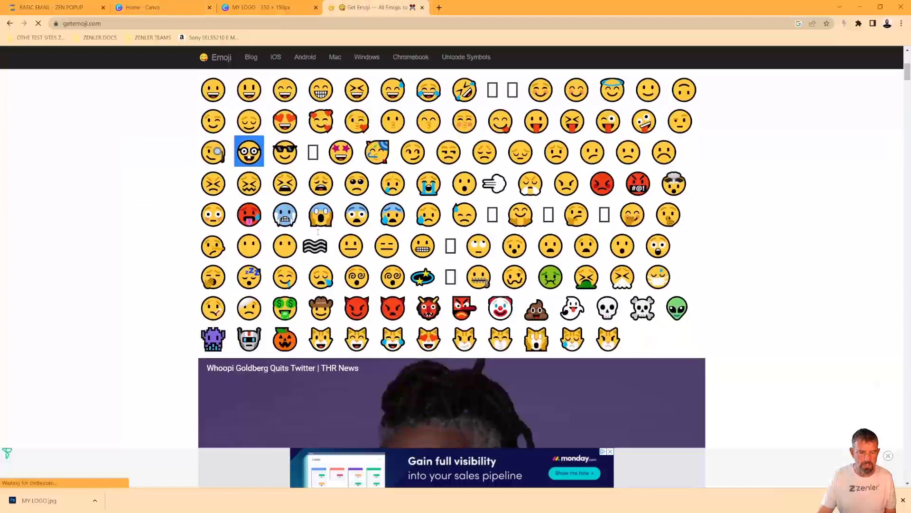
scroll(318, 232, "up", 3)
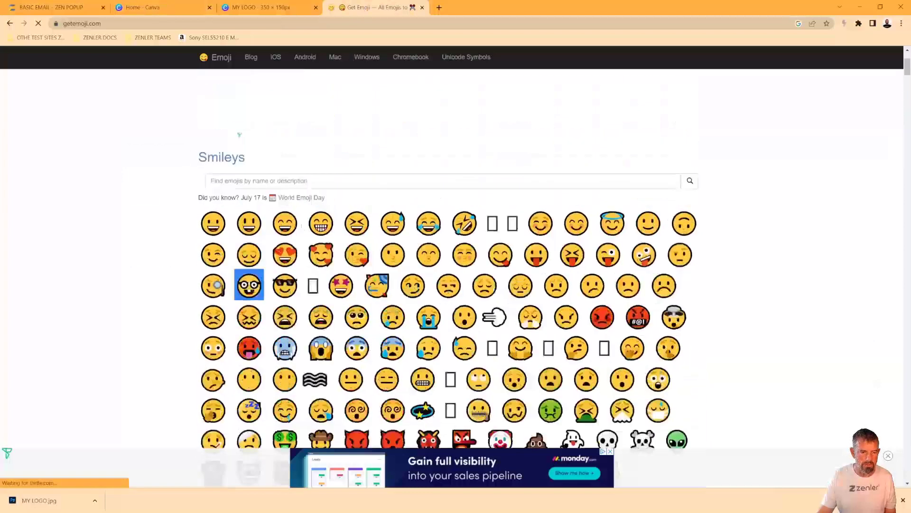
left_click(261, 223)
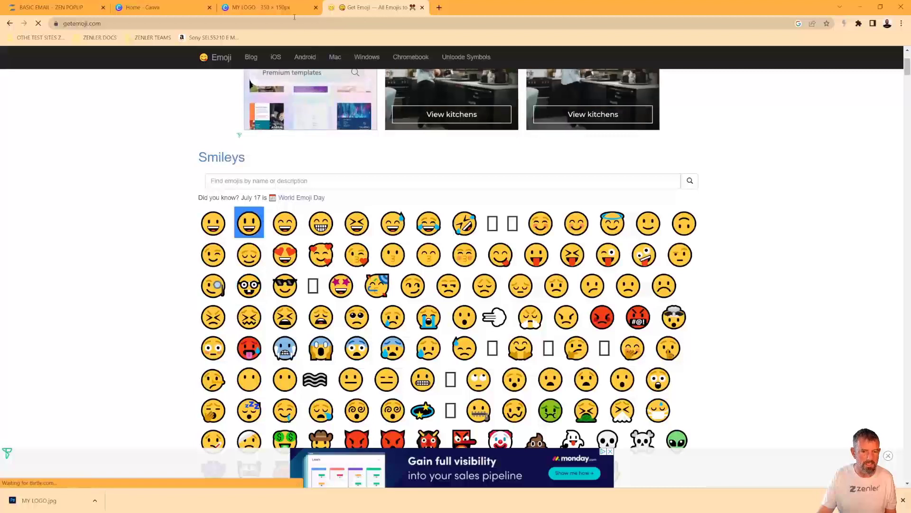
left_click(61, 7)
left_click(266, 225)
type("😃")
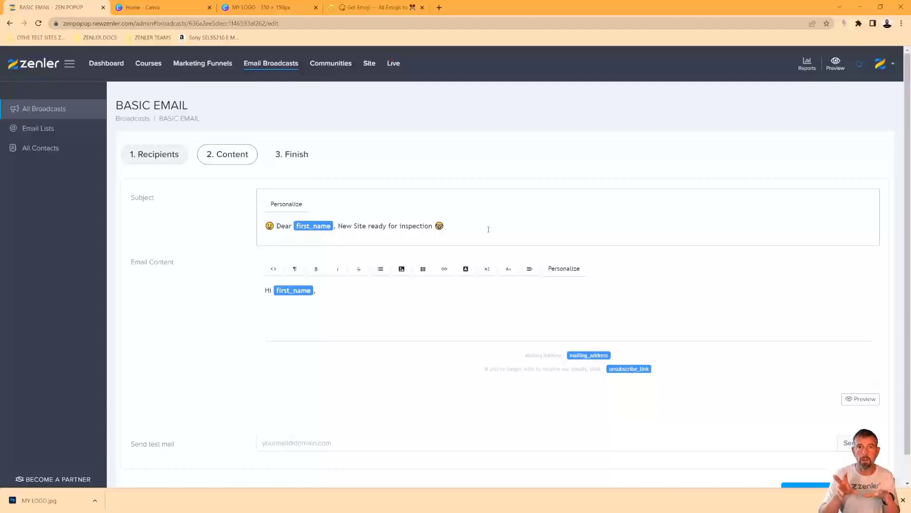
Delete the default "Hi first_name," greeting from the email content.
left_click(332, 291)
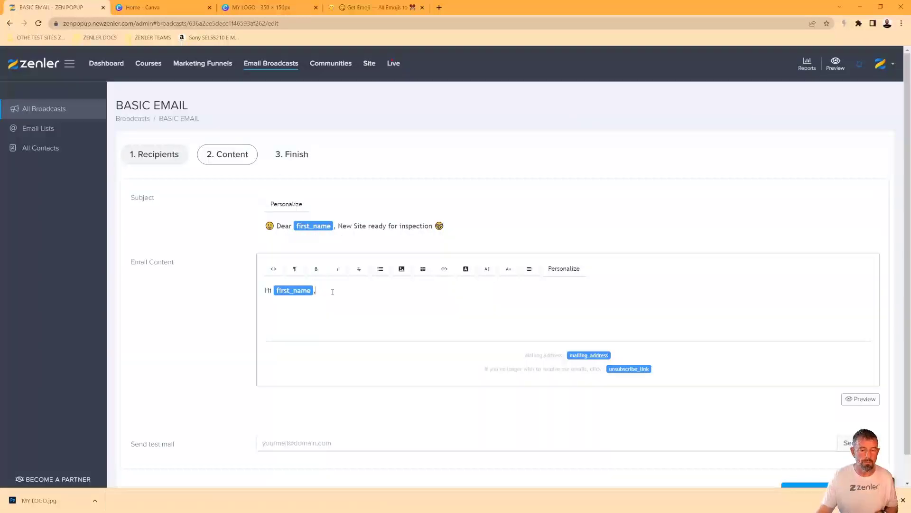
left_click_drag(333, 290, 252, 291)
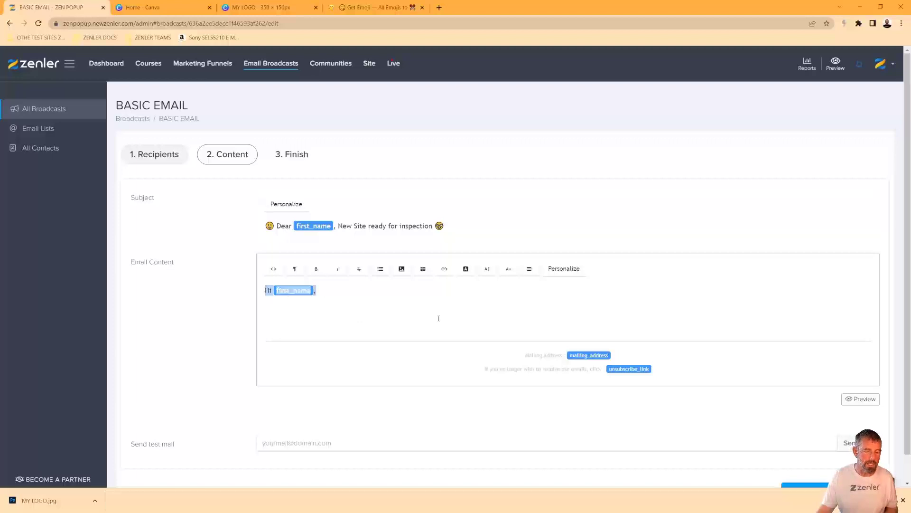
key("BackSpace")
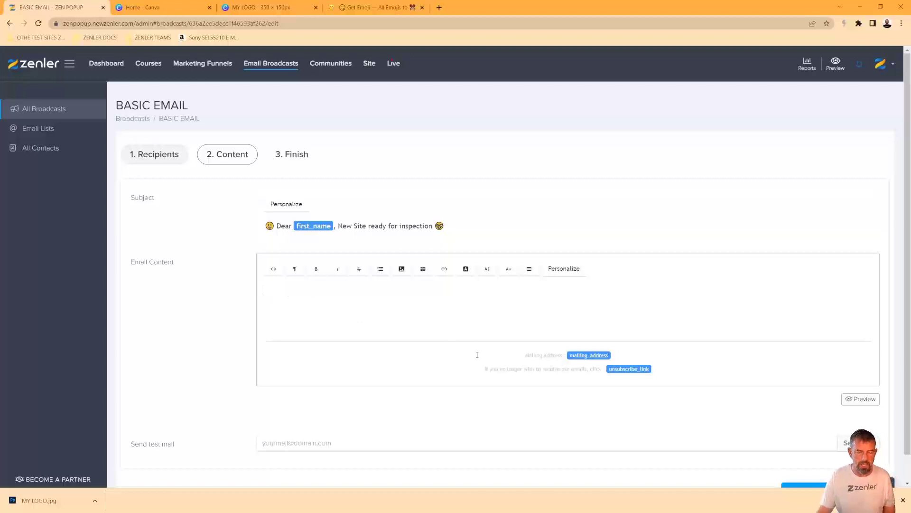
left_click_drag(478, 333, 665, 385)
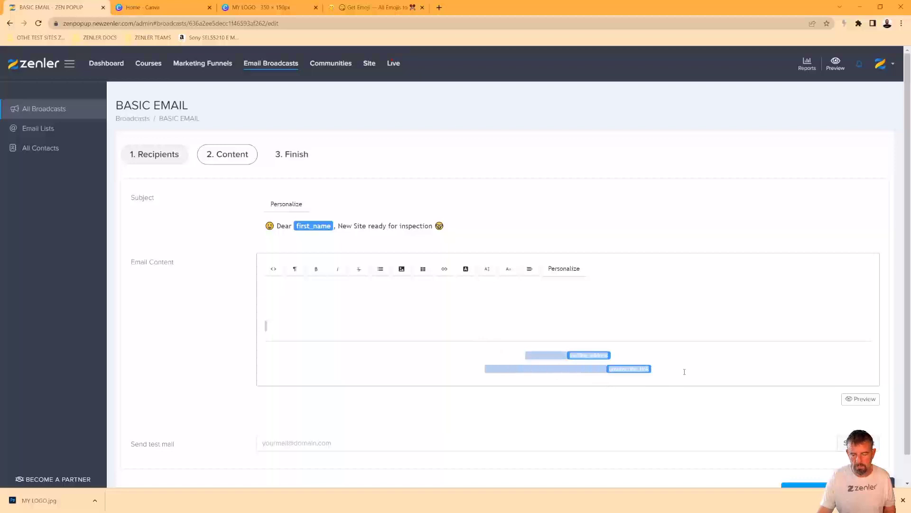
left_click(685, 372)
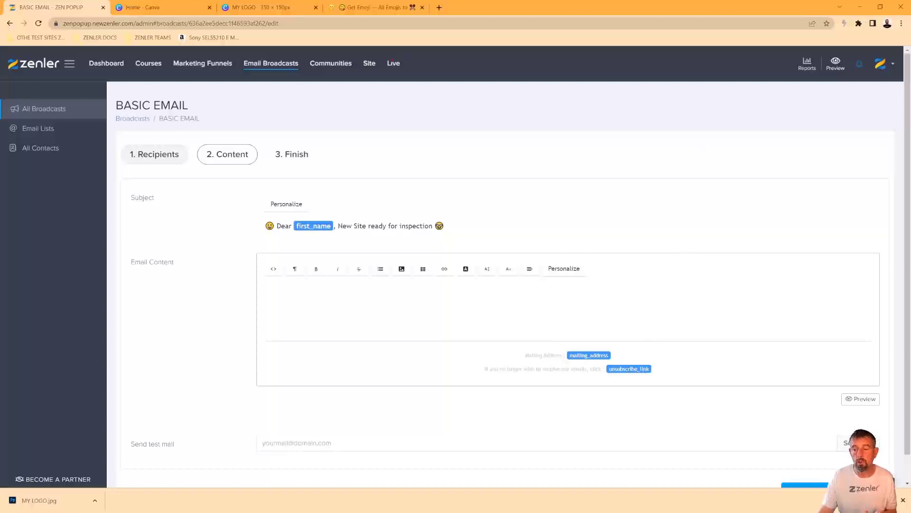
left_click(882, 64)
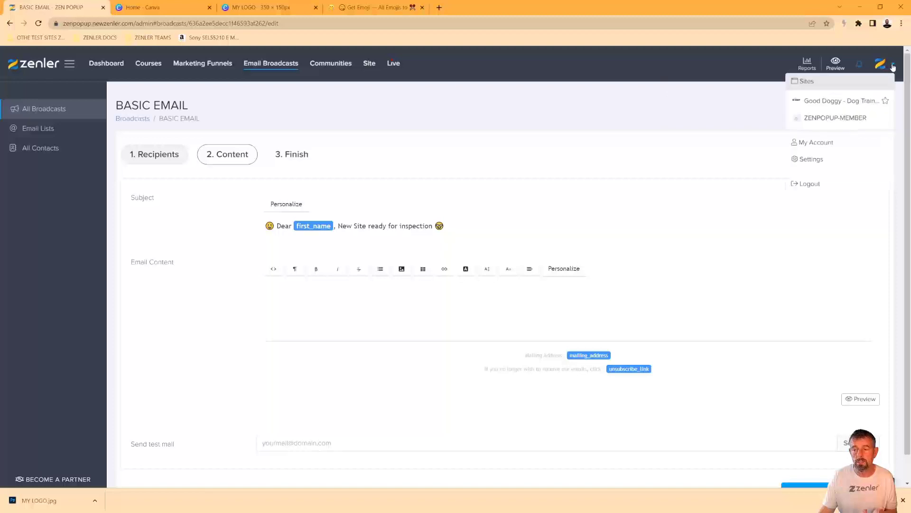
left_click(666, 113)
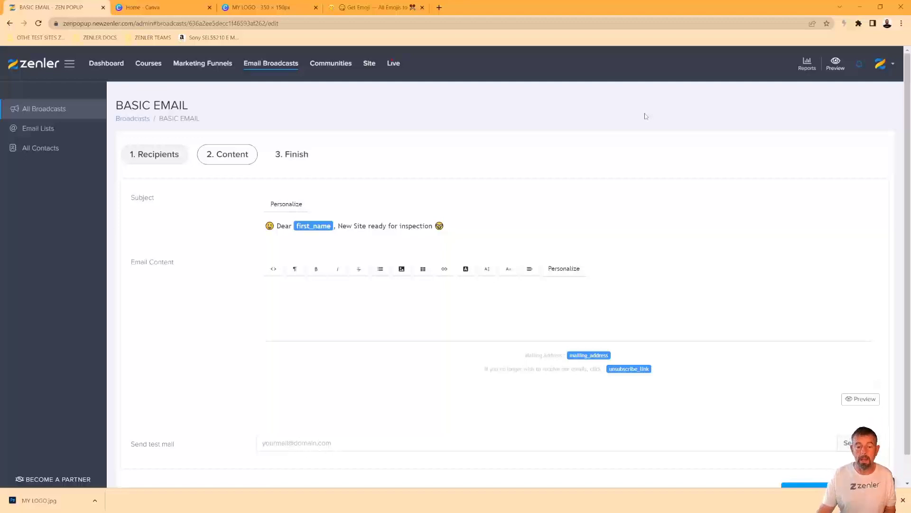
Start the email content with the greeting "Dear first_name," using the first_name personalization placeholder, and add a new line below it.
left_click(273, 291)
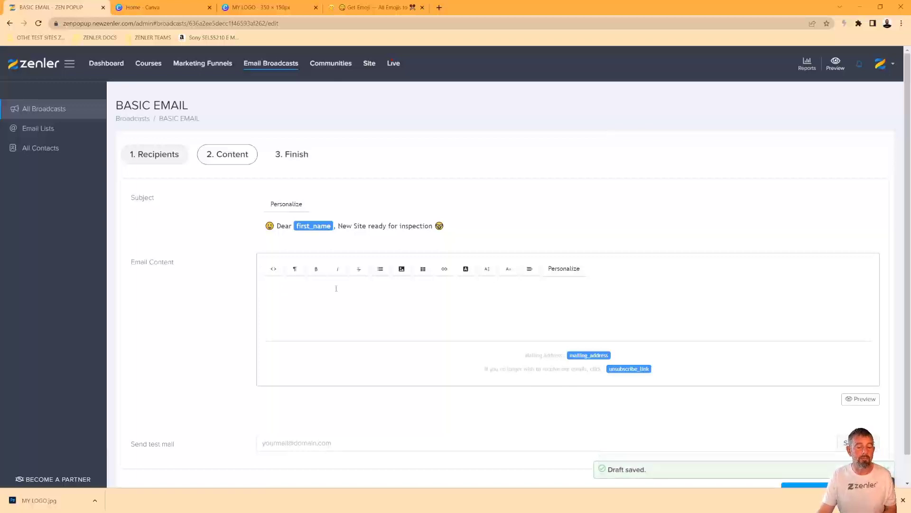
type("Dear")
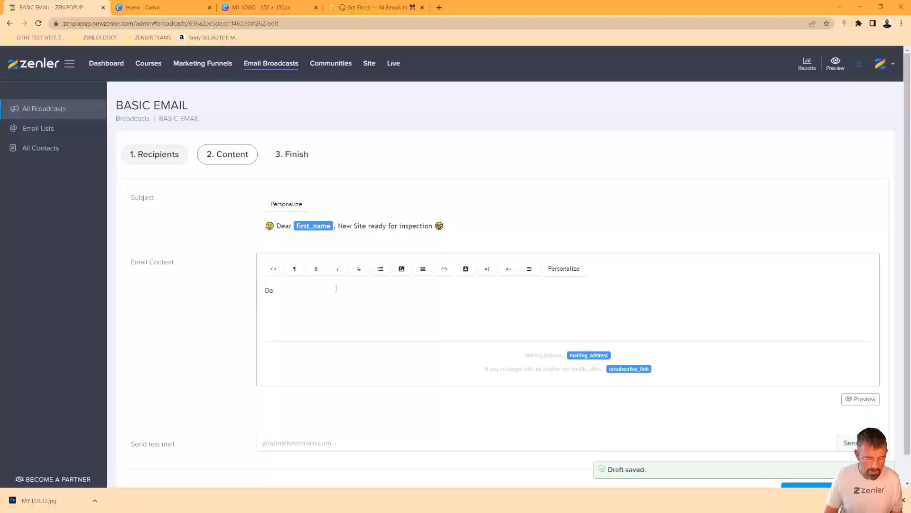
left_click(564, 269)
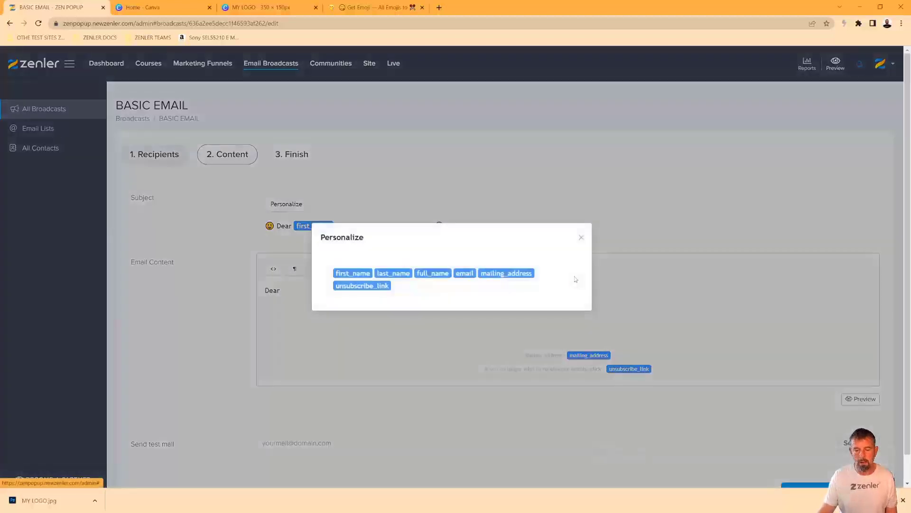
left_click(354, 273)
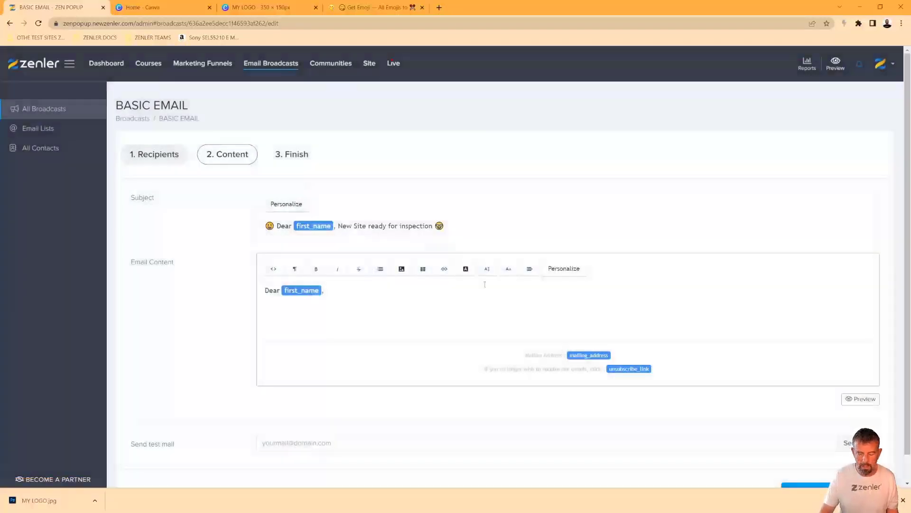
key("Return")
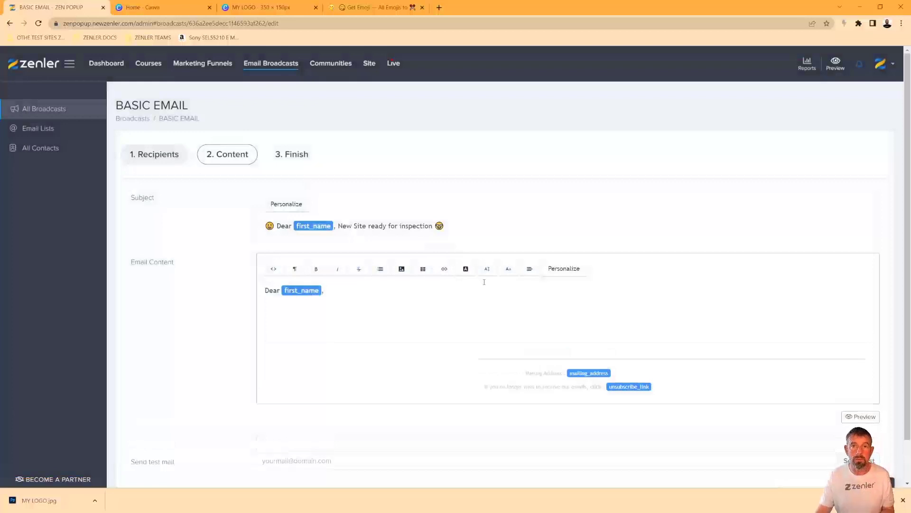
Search Google for "lorium" in a new browser tab, open the Lipsum generator site and accept its privacy notice.
left_click(439, 8)
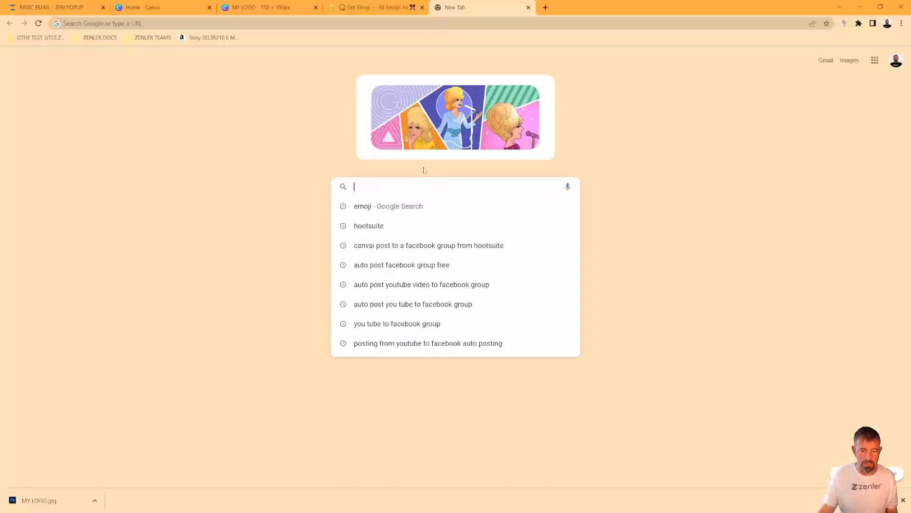
type("lori")
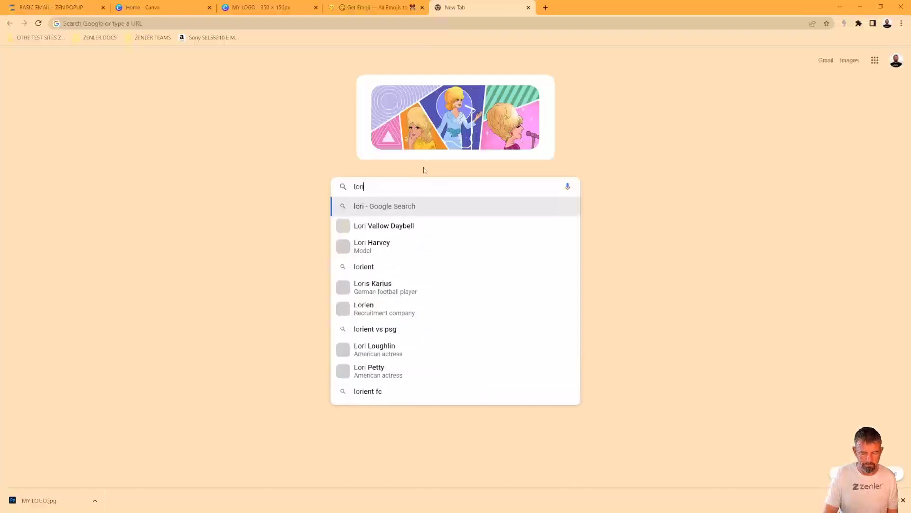
type("um")
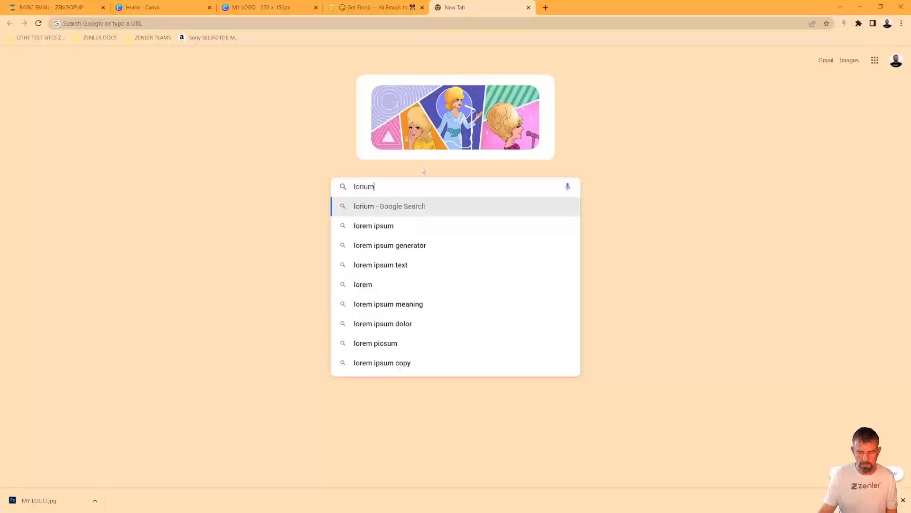
key("Return")
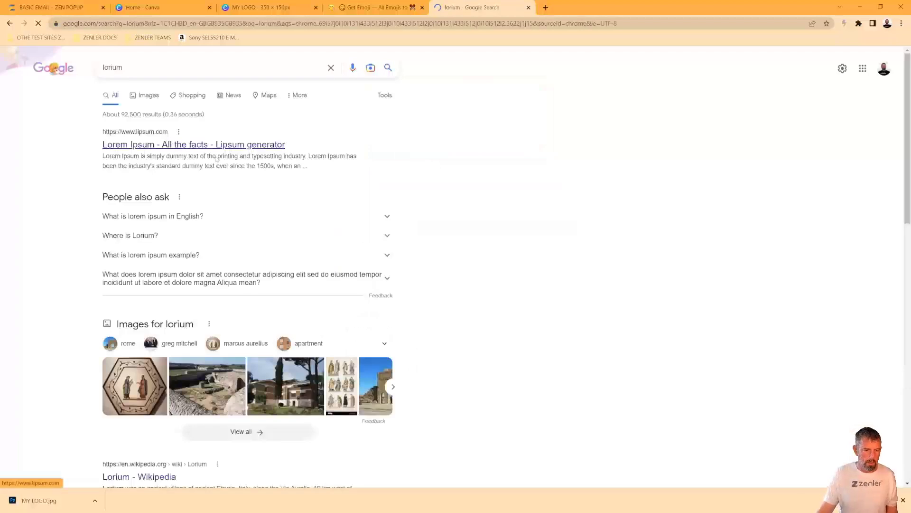
left_click(174, 144)
scroll(498, 309, "down", 5)
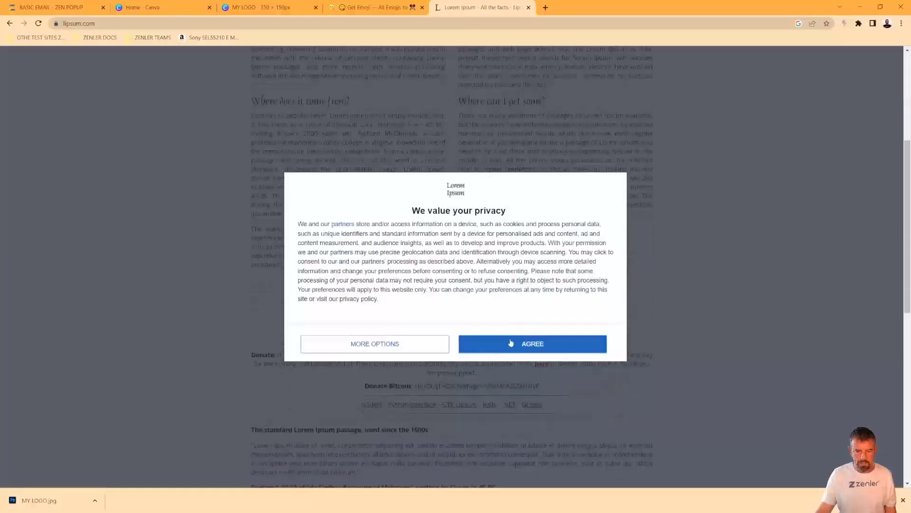
left_click(526, 346)
Generate Lorem Ipsum paragraphs with the default options and copy the first two into the broadcast's email content below the greeting.
scroll(524, 301, "down", 3)
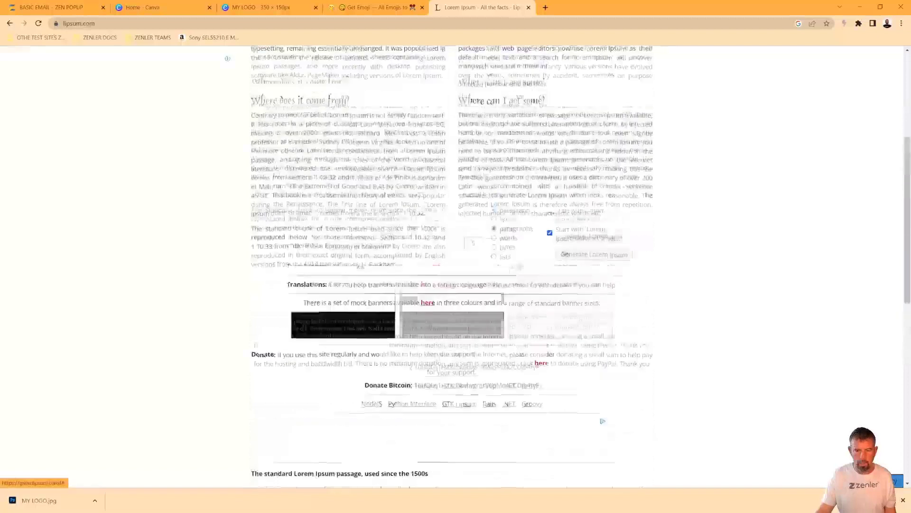
left_click(577, 255)
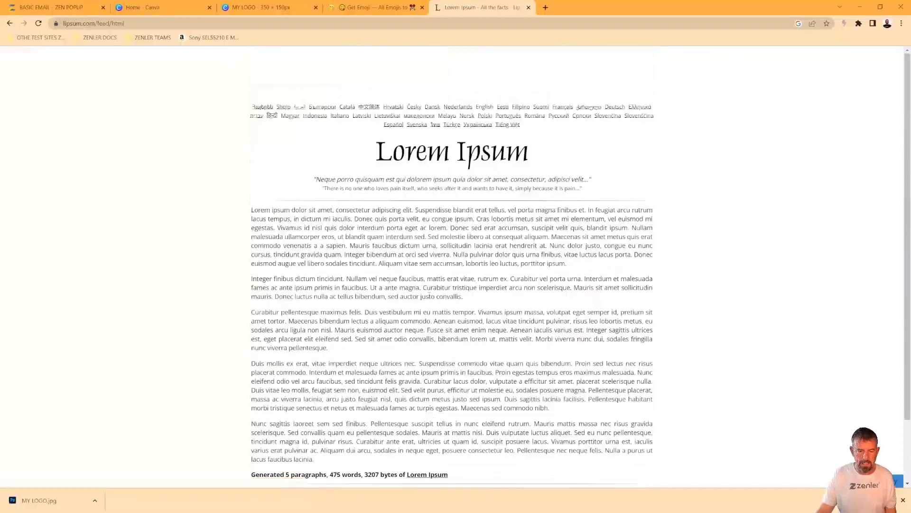
left_click_drag(481, 304, 232, 217)
key("ctrl+c")
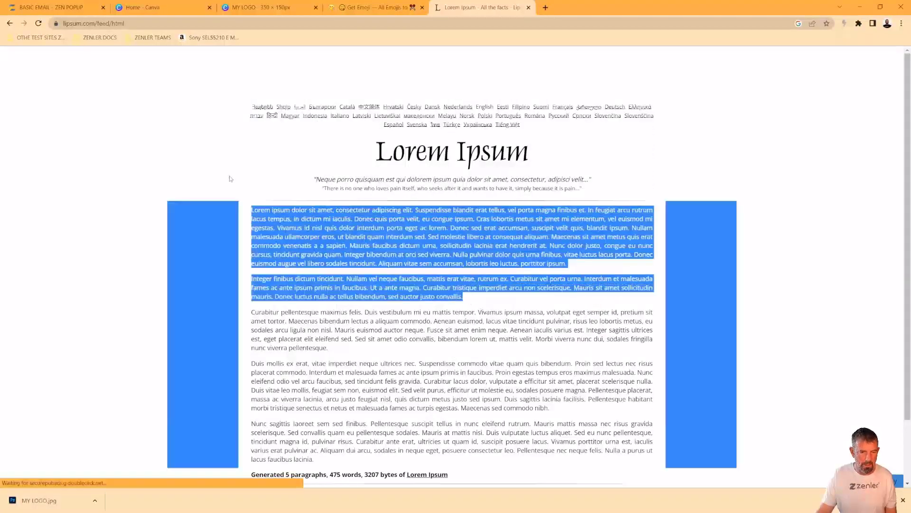
left_click(62, 8)
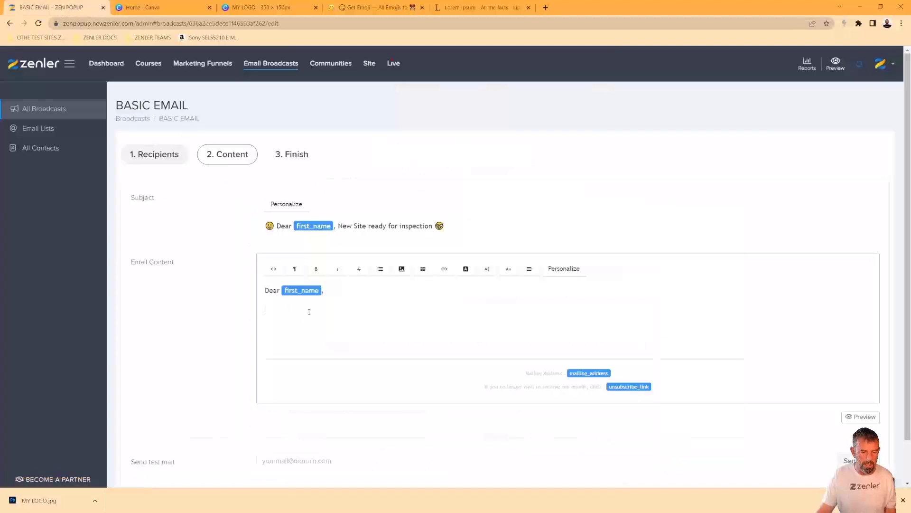
key("ctrl+v")
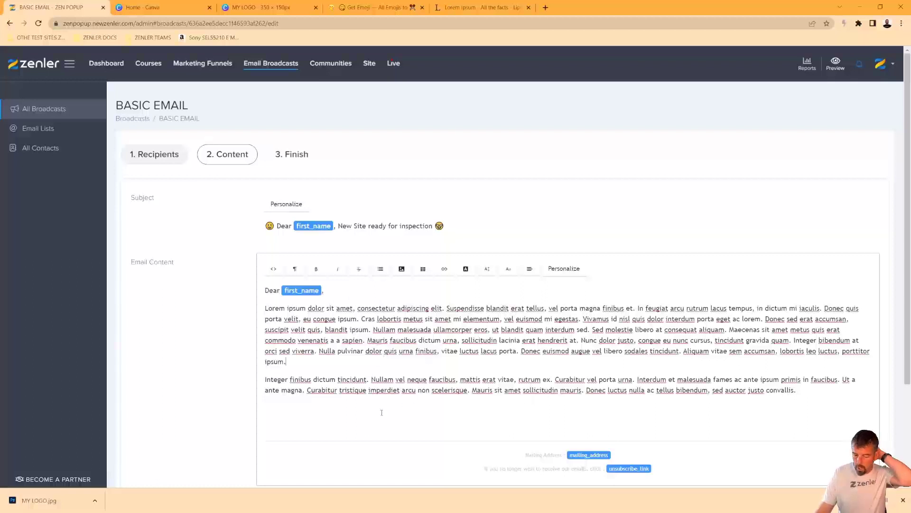
Try to set the greeting and both Lorem Ipsum paragraphs to a 16px font size.
left_click_drag(815, 398, 265, 291)
left_click(487, 268)
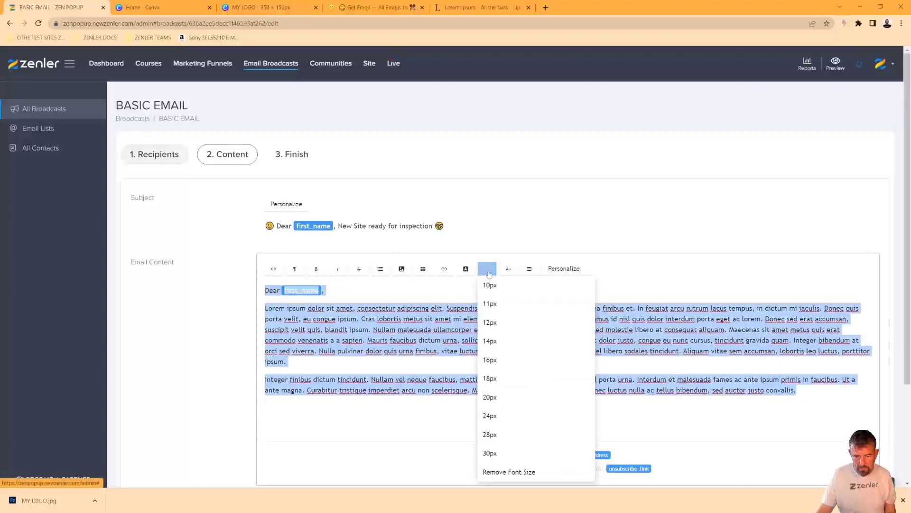
left_click(492, 363)
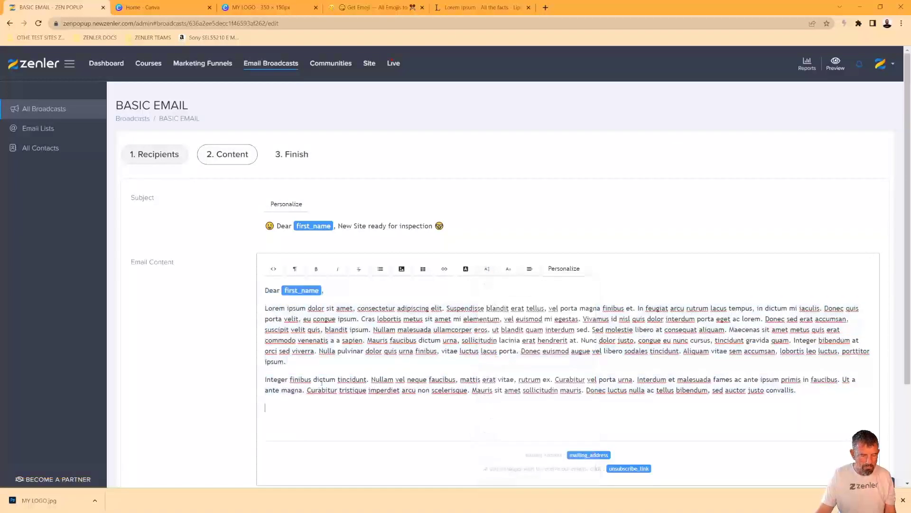
Set the entire email content, including the footer lines, to an 18px font size.
key("ctrl+a")
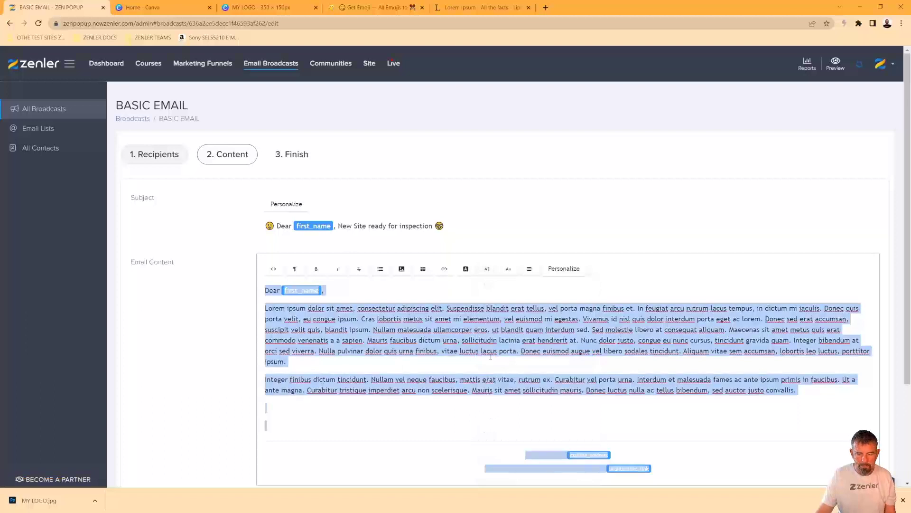
left_click(487, 271)
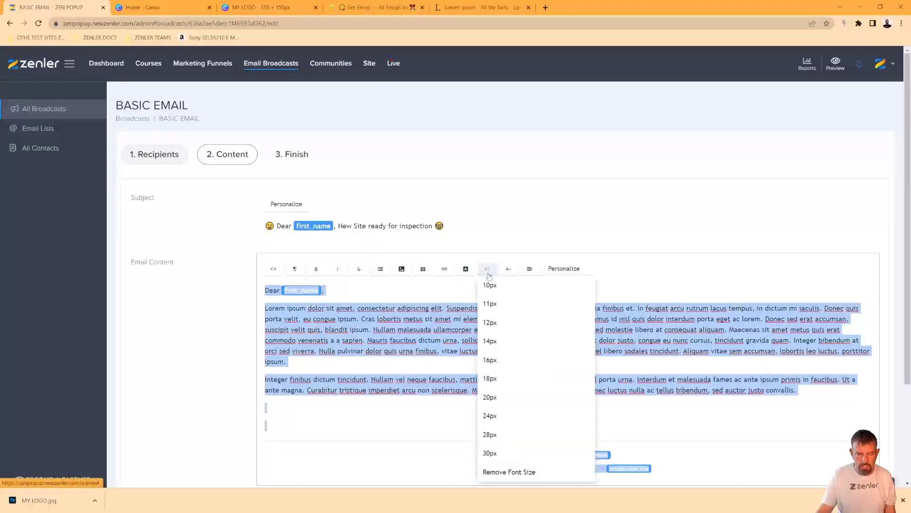
left_click(489, 378)
Set the mailing address and unsubscribe footer lines to a 12px font size.
scroll(481, 375, "down", 1)
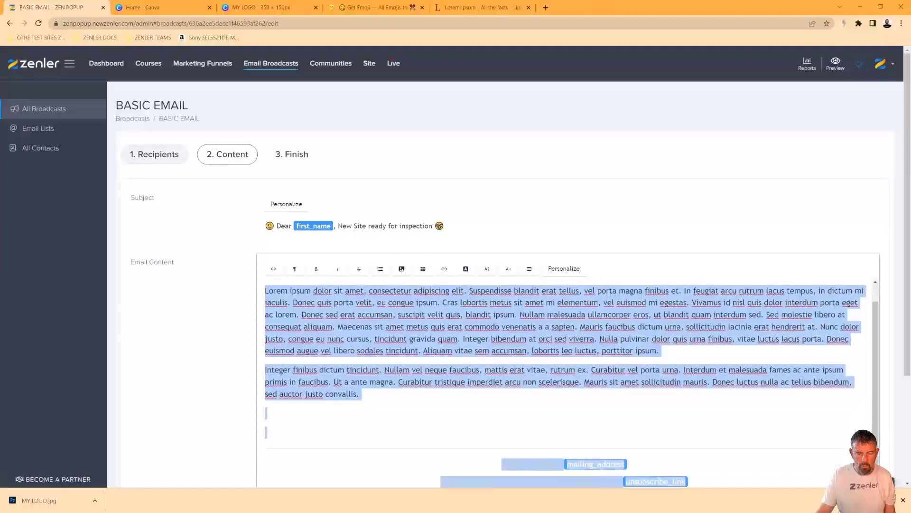
left_click(623, 413)
left_click_drag(709, 483, 494, 462)
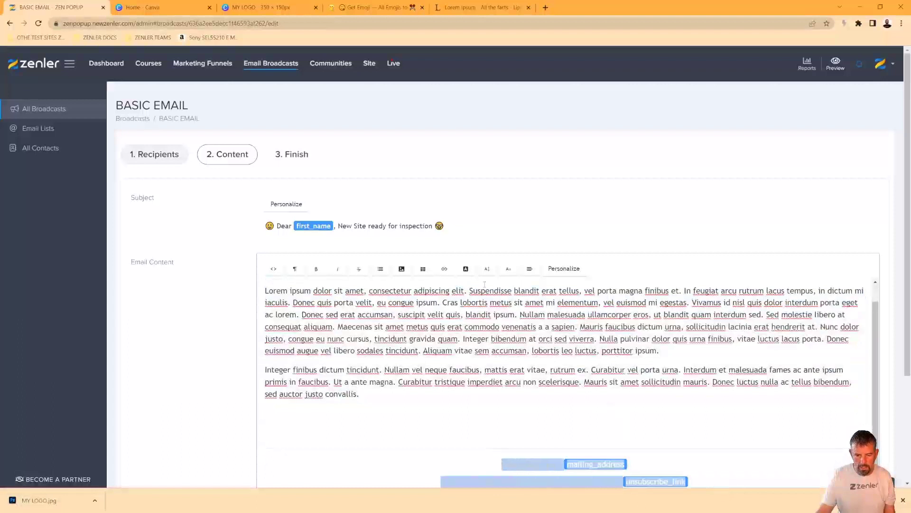
left_click(487, 268)
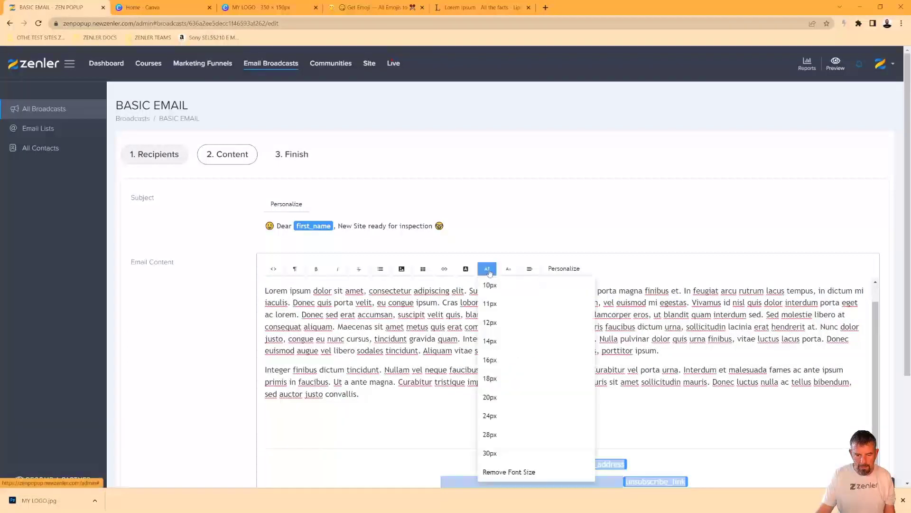
left_click(491, 323)
left_click(569, 416)
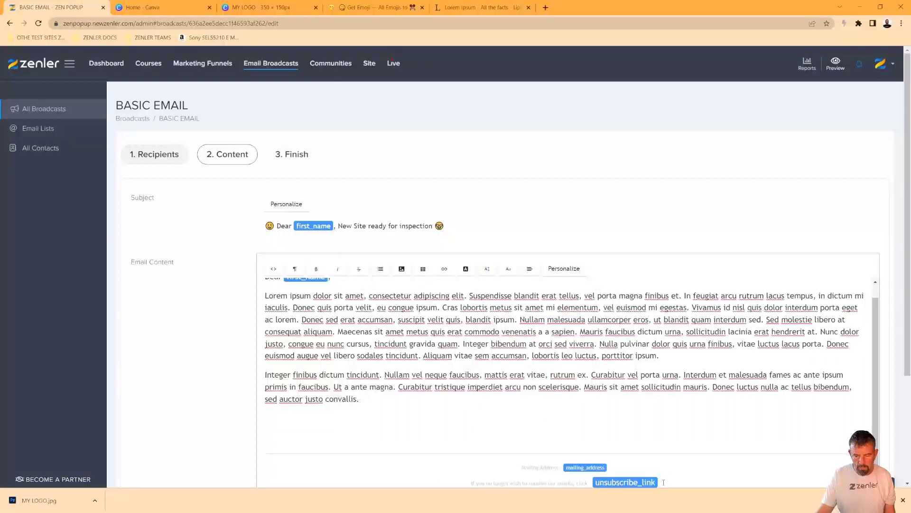
Set the entire email content, including the footer lines, to an 11px font size.
key("ctrl+a")
left_click(487, 269)
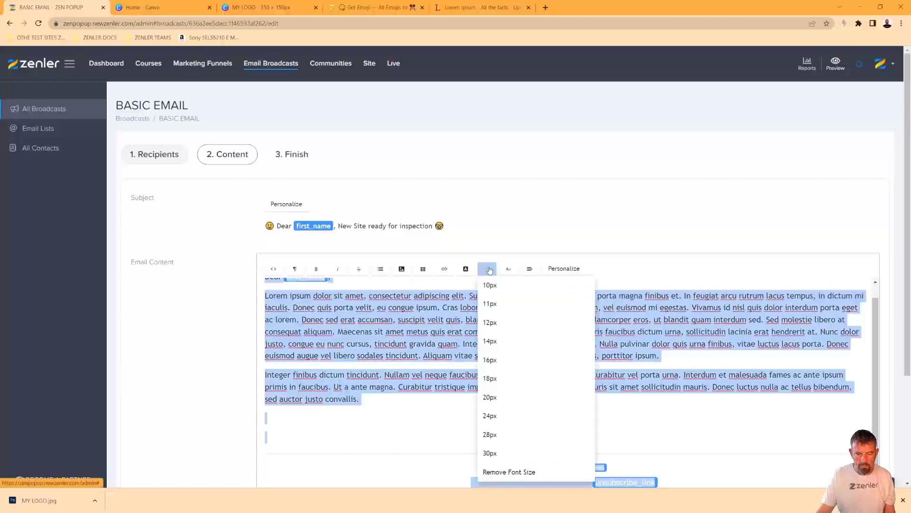
left_click(493, 305)
left_click(402, 394)
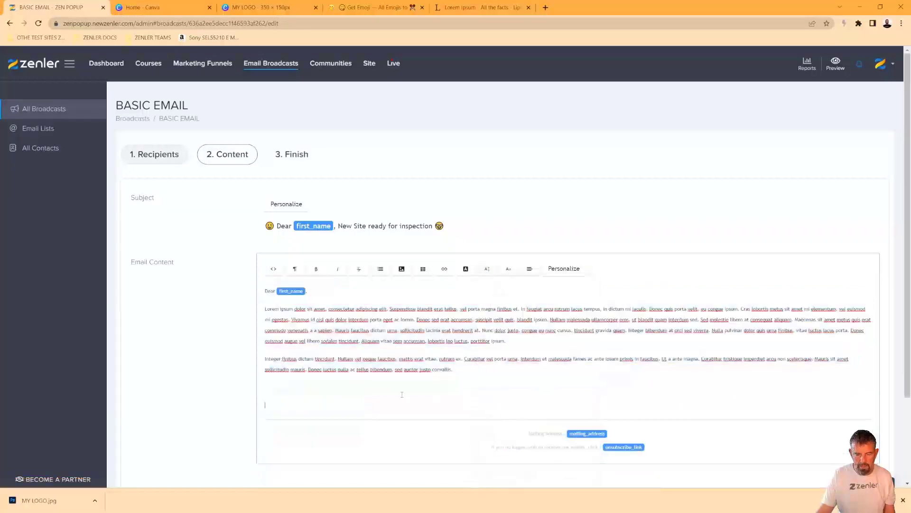
Set only the greeting and the two Lorem Ipsum paragraphs to an 18px font size, leaving out the footer.
left_click_drag(454, 370, 258, 293)
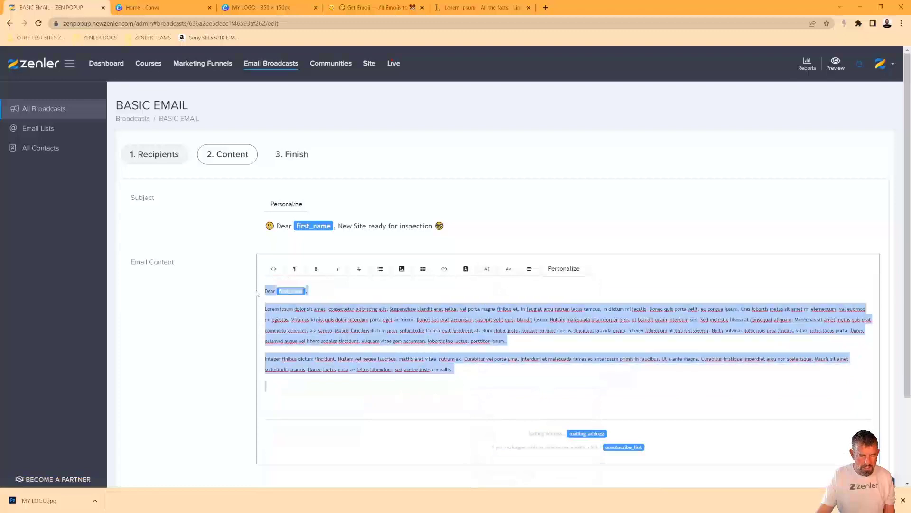
left_click(487, 268)
left_click(495, 378)
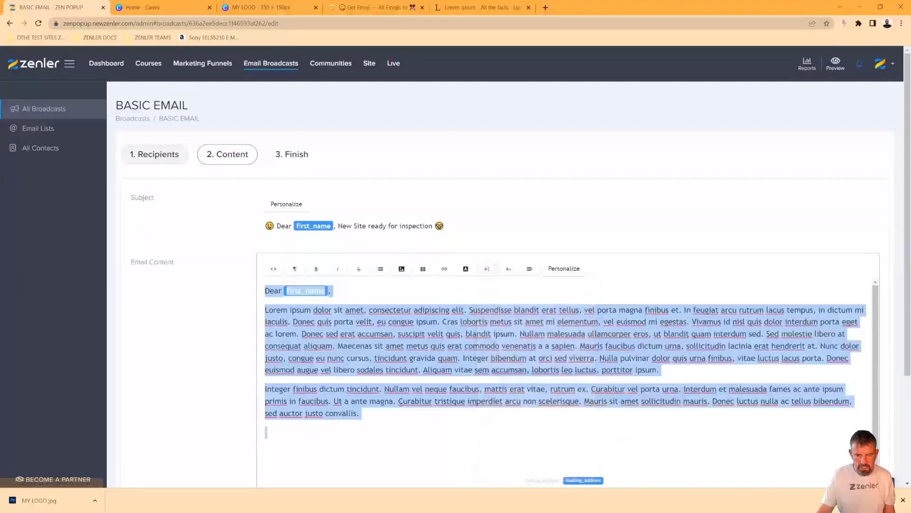
left_click(401, 414)
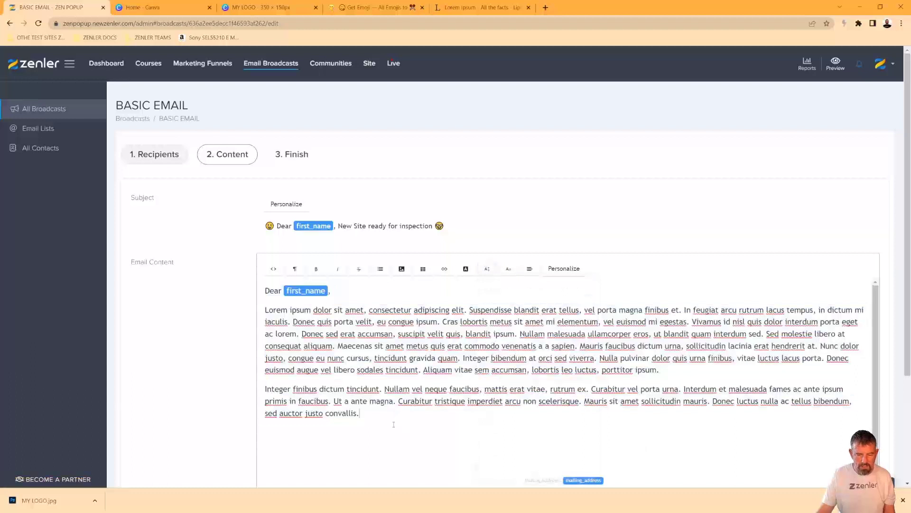
Change the font of the greeting and both Lorem Ipsum paragraphs to Arial, leaving out the footer lines.
scroll(351, 421, "down", 1)
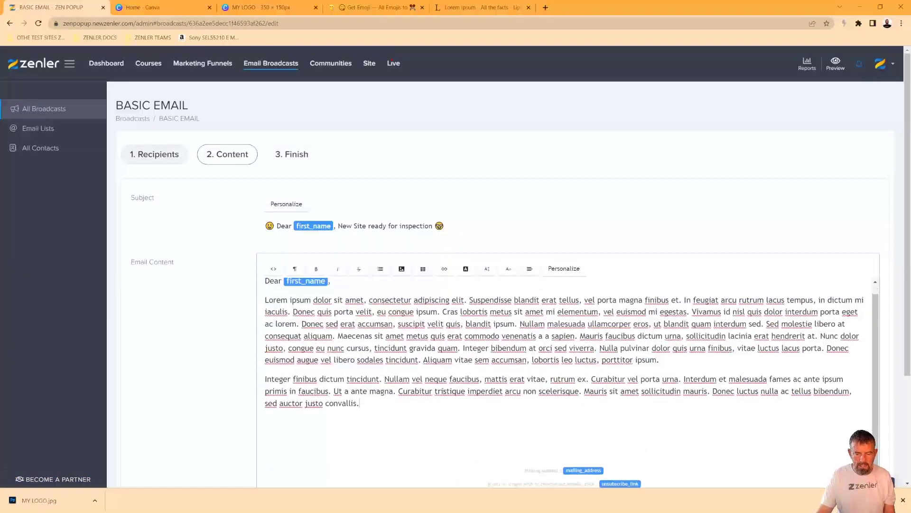
scroll(367, 409, "up", 1)
left_click_drag(370, 418, 249, 290)
left_click(509, 269)
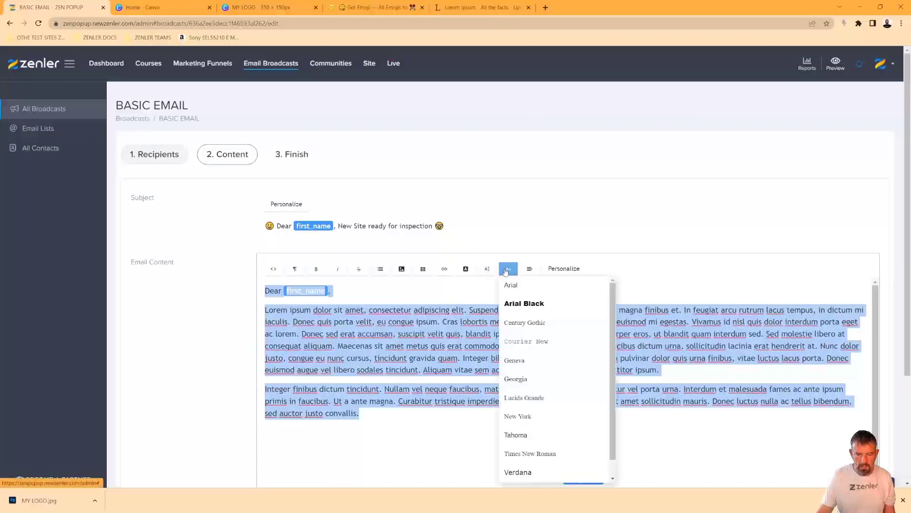
left_click(513, 286)
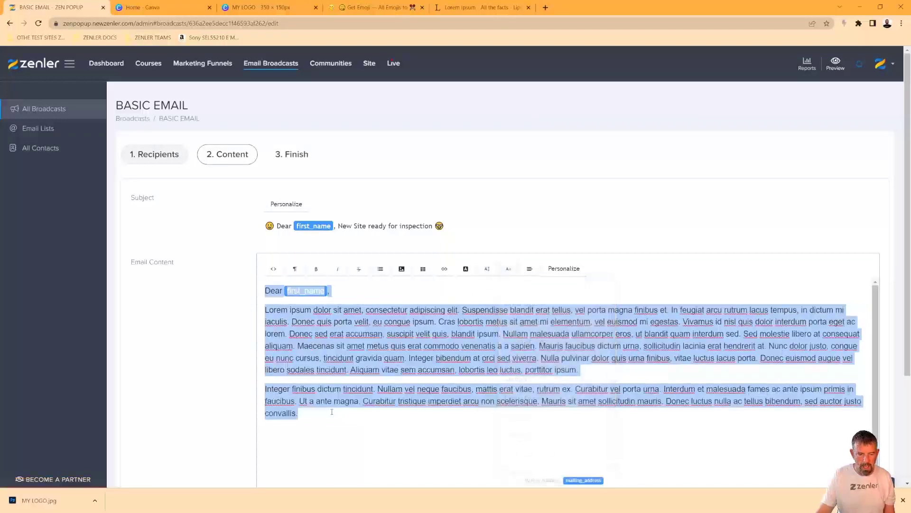
left_click(331, 409)
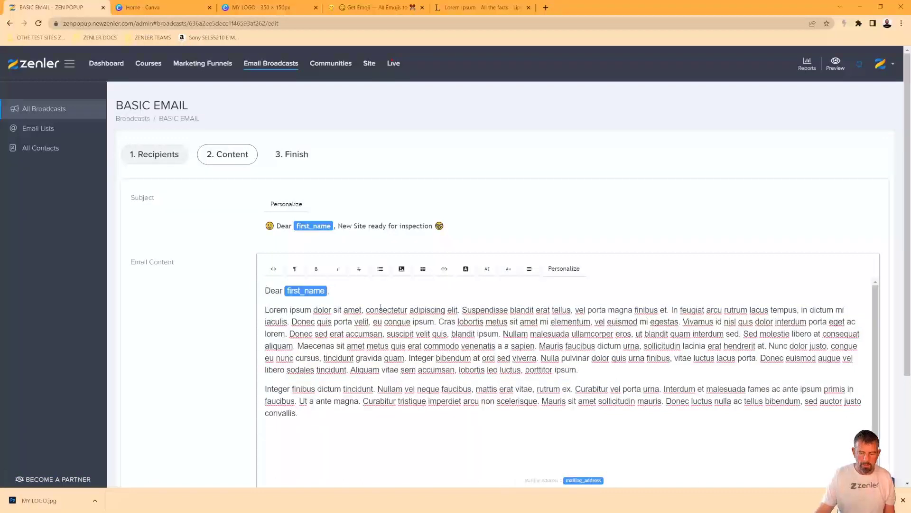
Add a blank line above the greeting and start an image upload there.
key("Return")
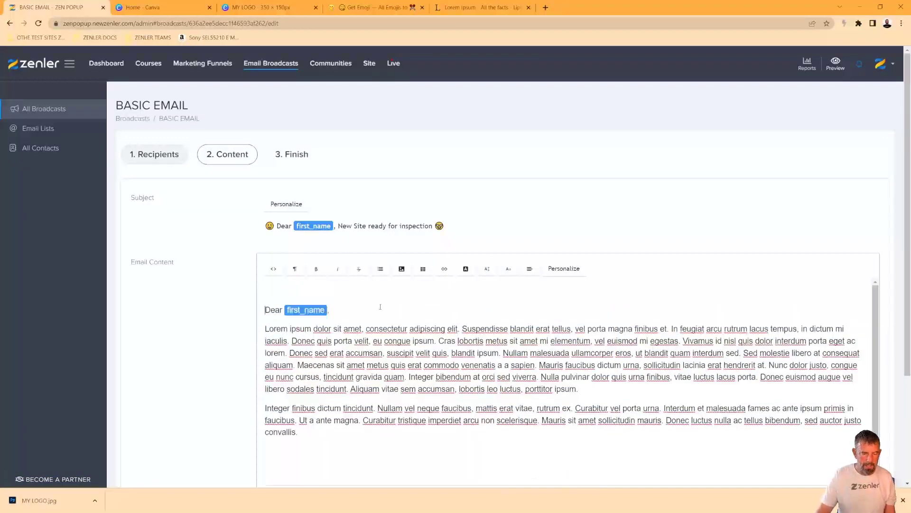
left_click(321, 287)
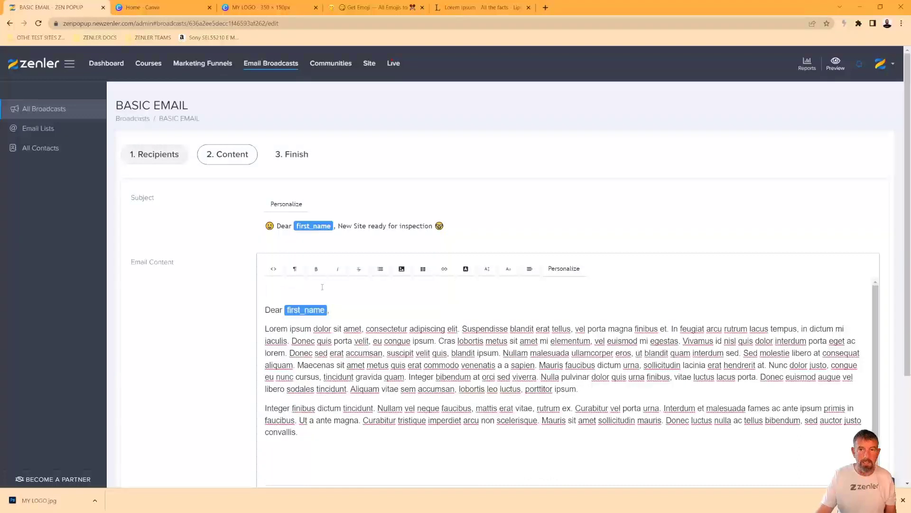
left_click(401, 270)
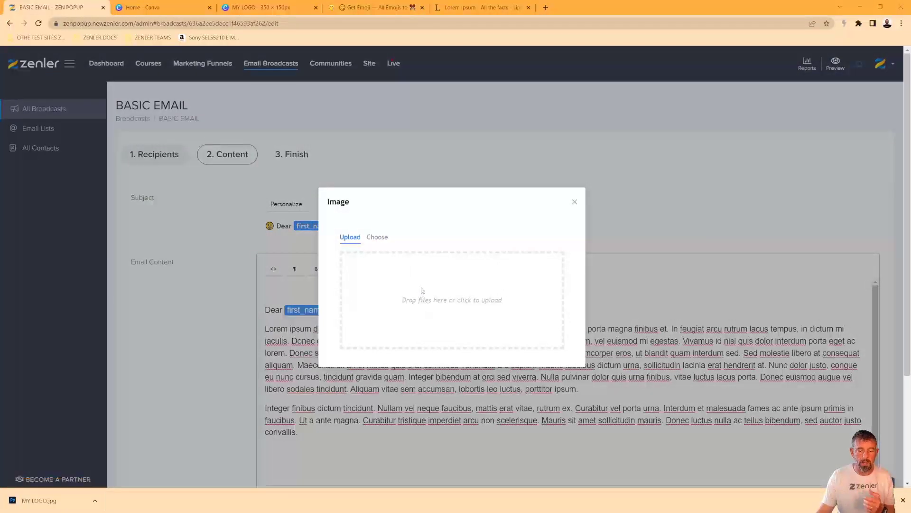
left_click(422, 291)
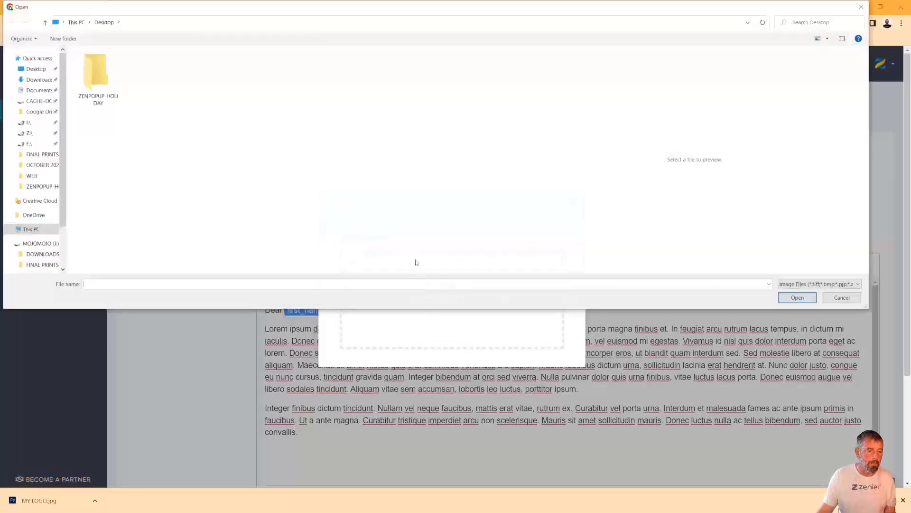
left_click(39, 81)
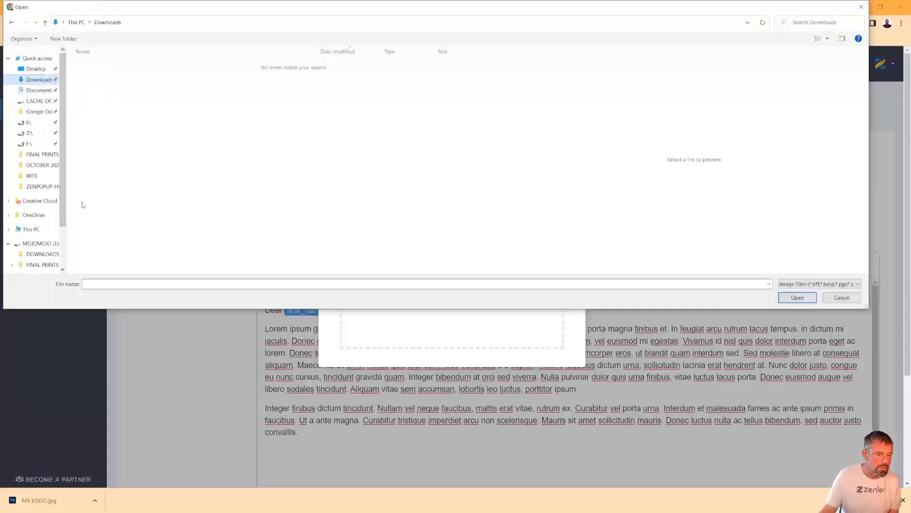
left_click(47, 255)
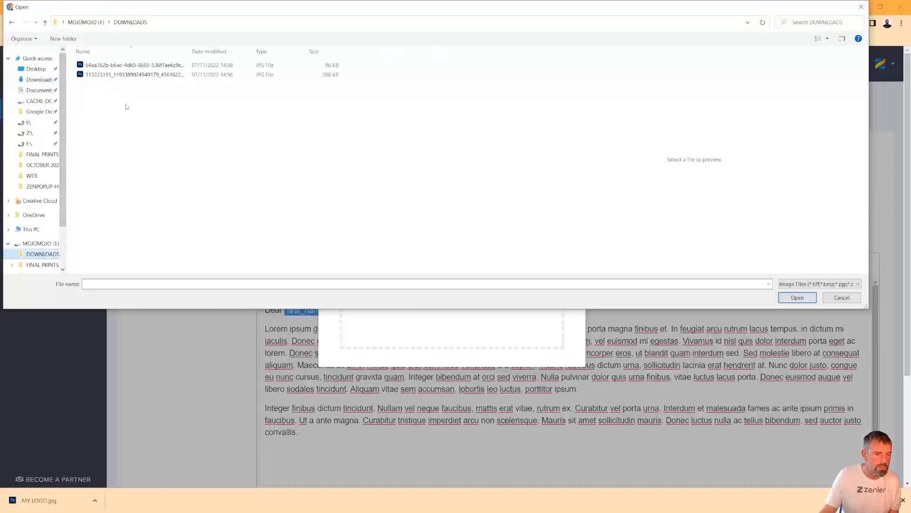
left_click(118, 76)
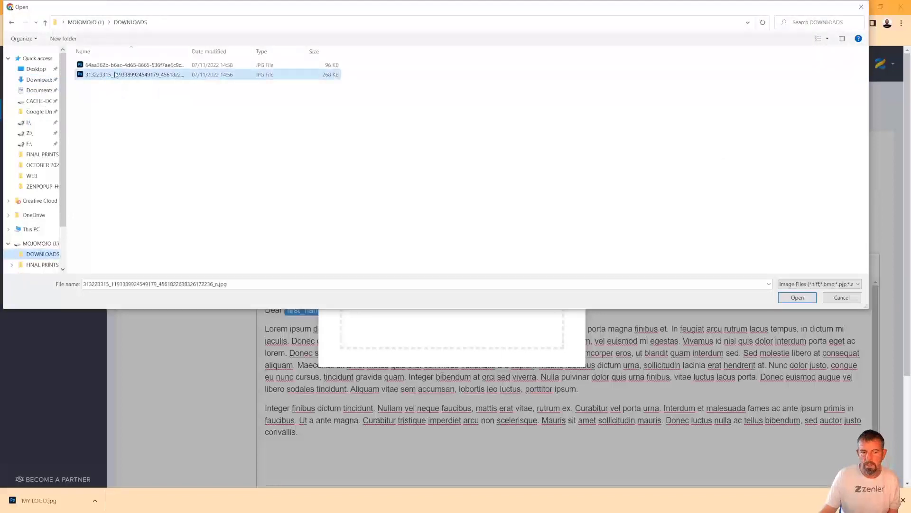
left_click(115, 67)
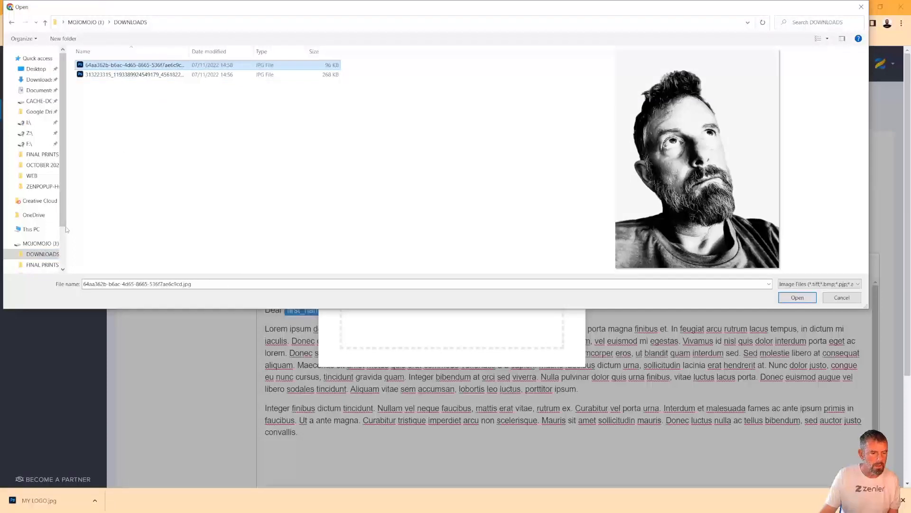
mouse_move(62, 221)
left_mouse_down()
mouse_move(60, 260)
mouse_move(69, 215)
left_mouse_up()
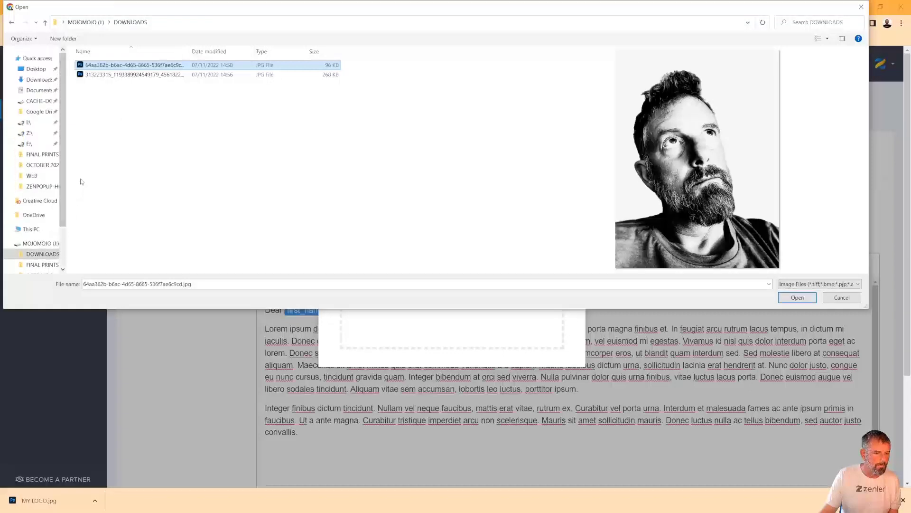
Insert MY LOGO.jpg from the Desktop folder above the greeting.
left_click(36, 69)
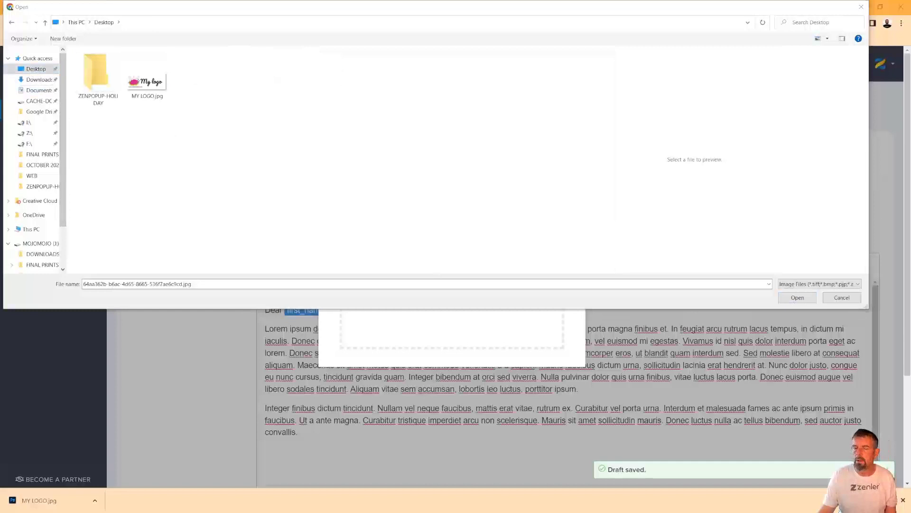
left_click(159, 84)
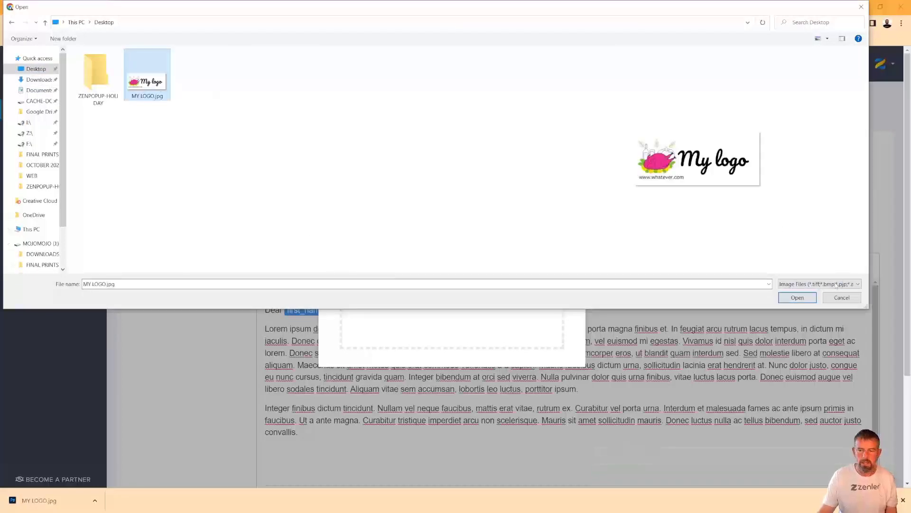
left_click(797, 297)
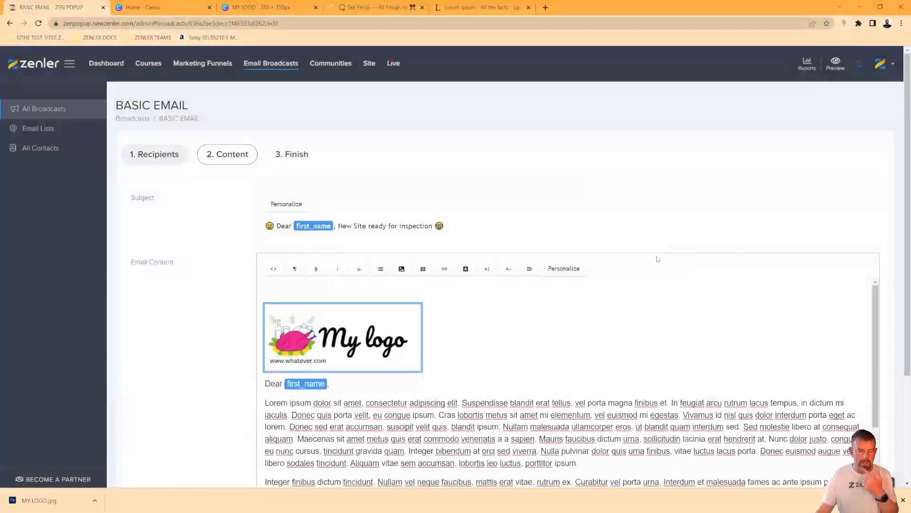
Fill the blank line above the logo with a row of d characters.
left_click(287, 295)
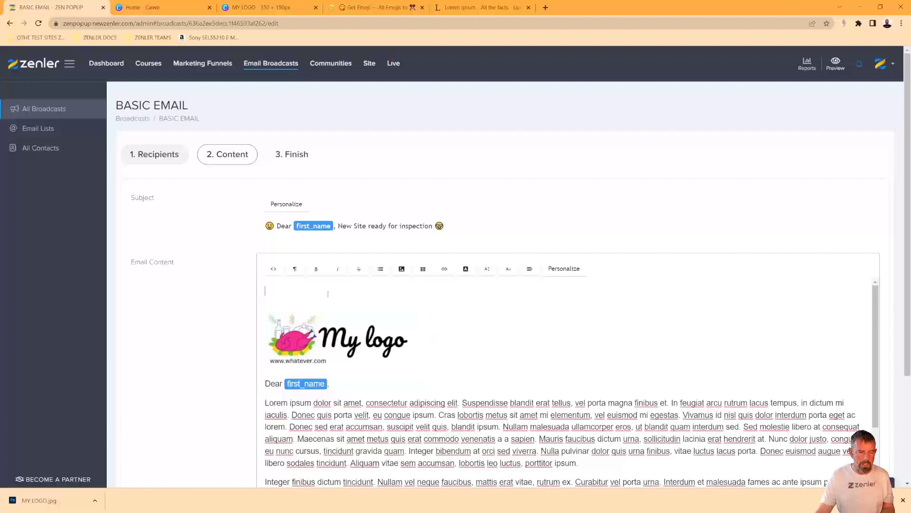
left_click(289, 328)
left_click(345, 300)
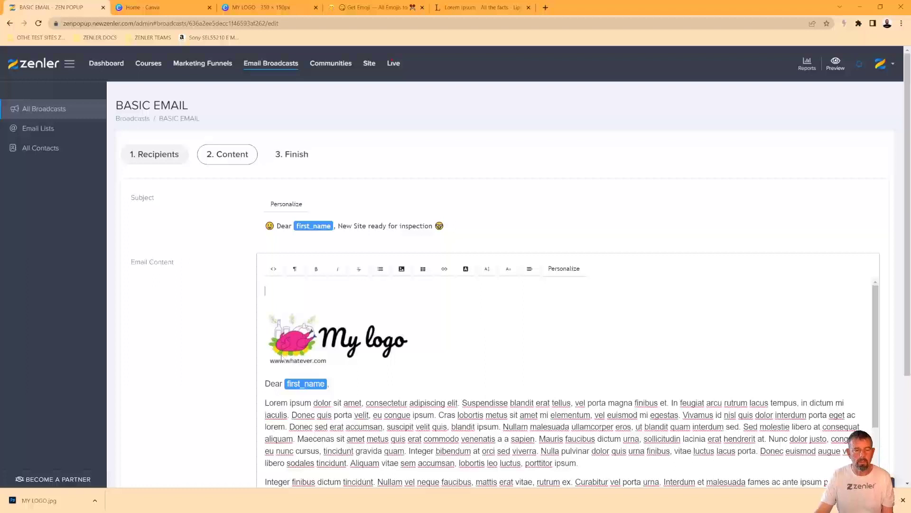
left_click(354, 342)
key("Up")
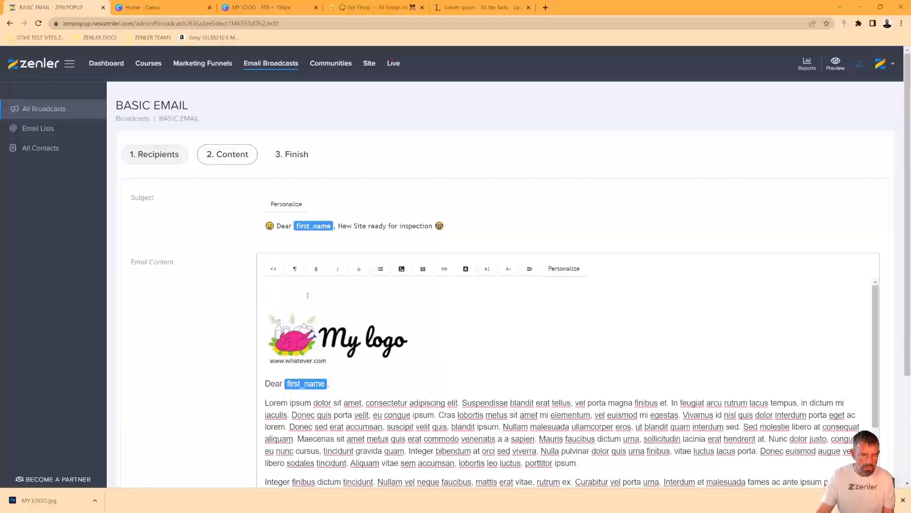
type("ddddddddddddddddddddddddddddddd")
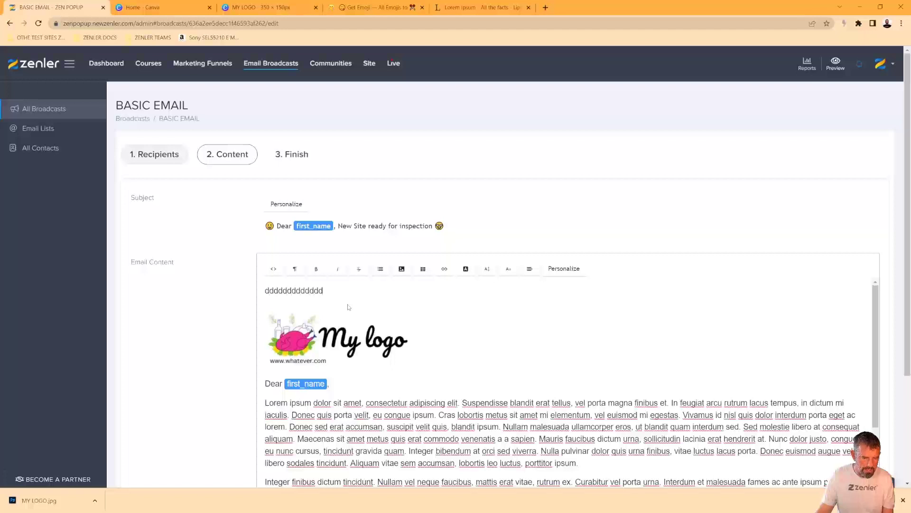
Delete the whole filler paragraph preceding the logo figure in the email's HTML source and return to the visual editor.
left_click(274, 268)
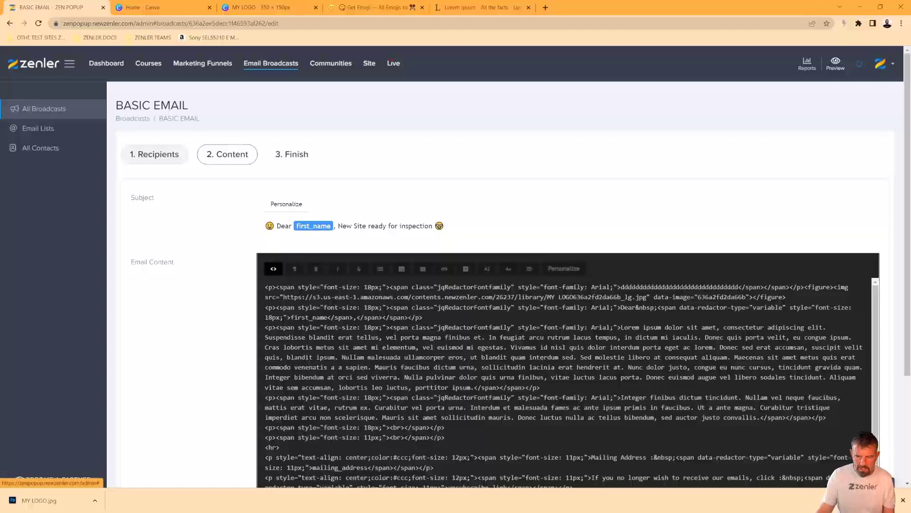
left_click(676, 287)
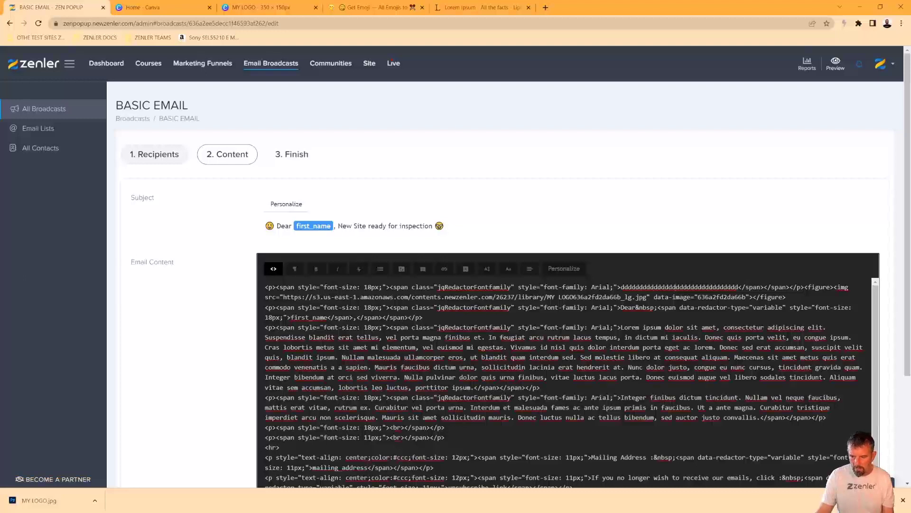
left_click_drag(805, 287, 265, 287)
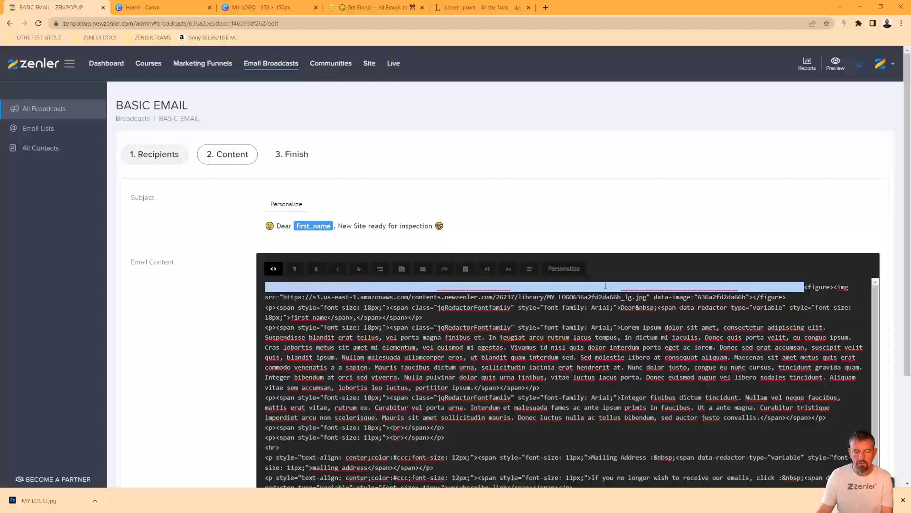
key("BackSpace")
left_click(273, 268)
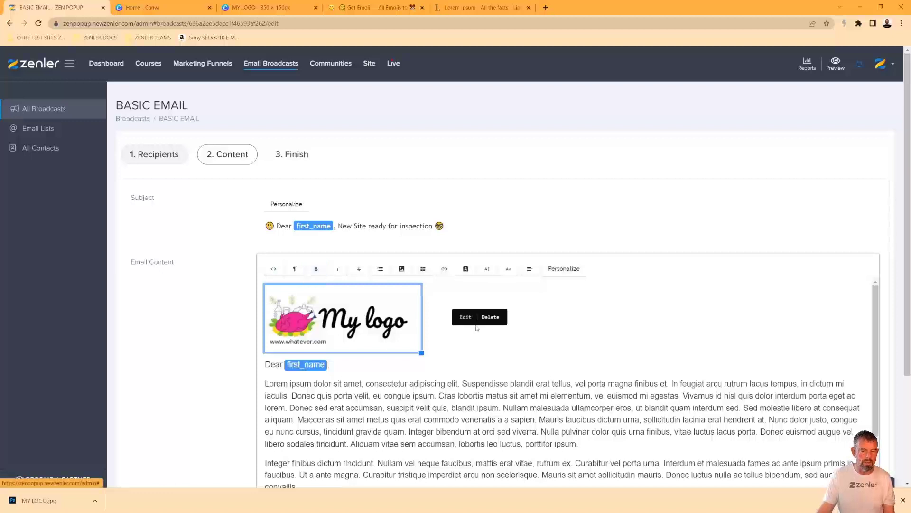
left_click(420, 383)
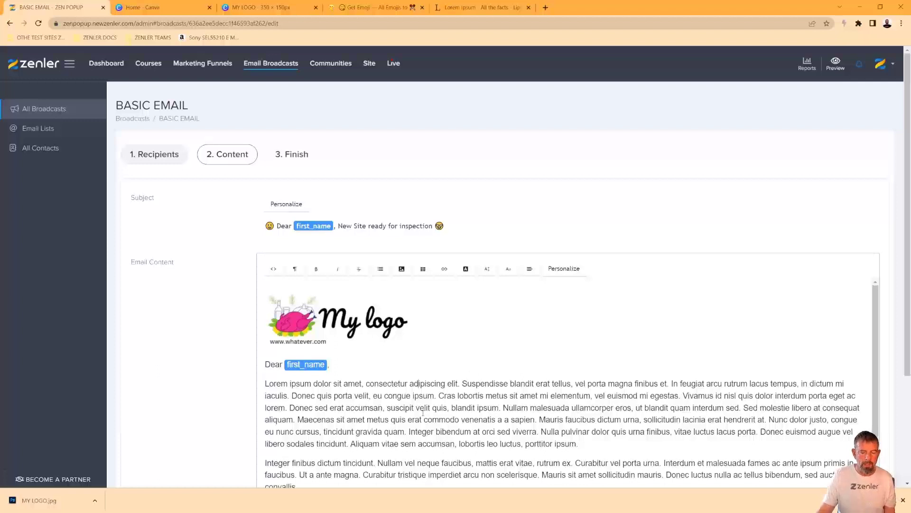
scroll(423, 413, "down", 2)
scroll(404, 412, "up", 2)
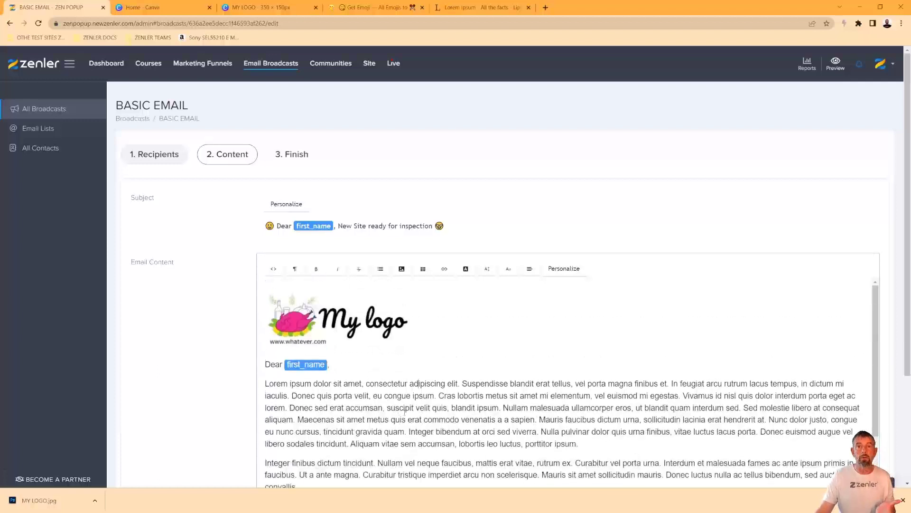
scroll(384, 411, "down", 1)
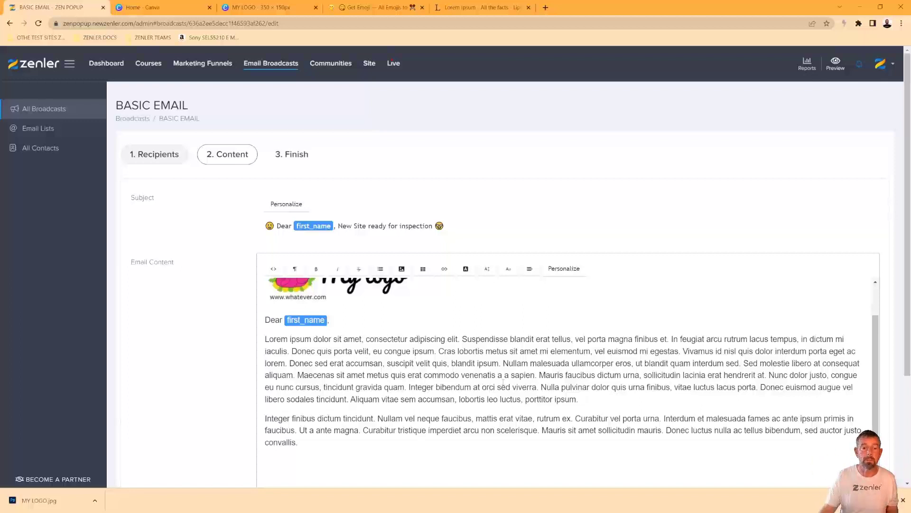
Switch to Canva and create a new custom-size design of 500 × 400 px.
left_click(182, 9)
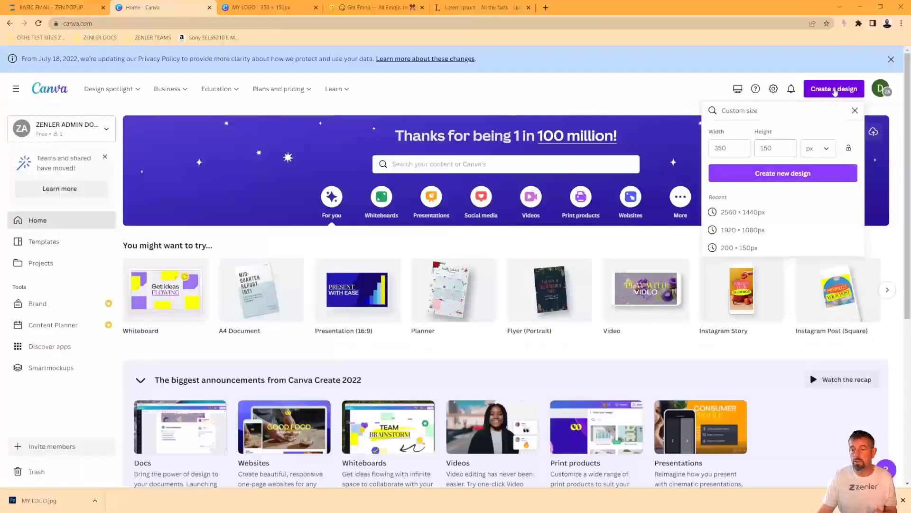
left_click(835, 92)
left_click(835, 90)
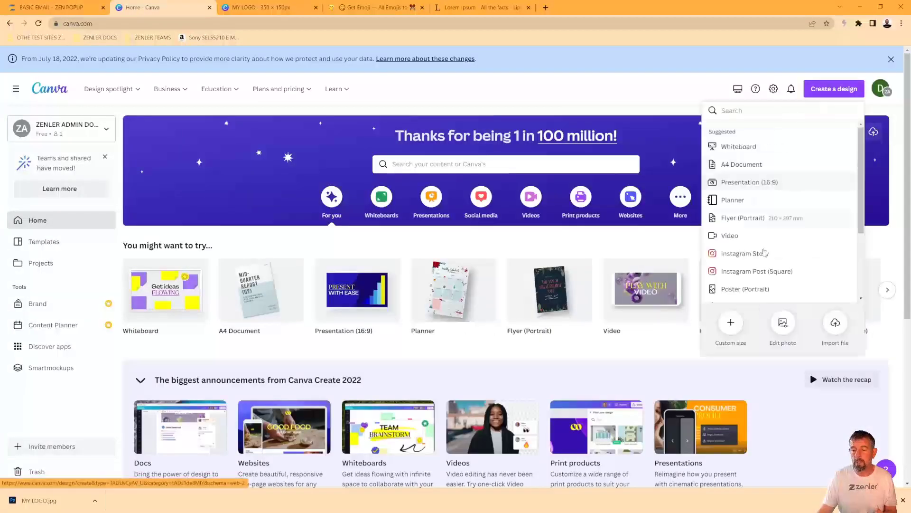
left_click(735, 325)
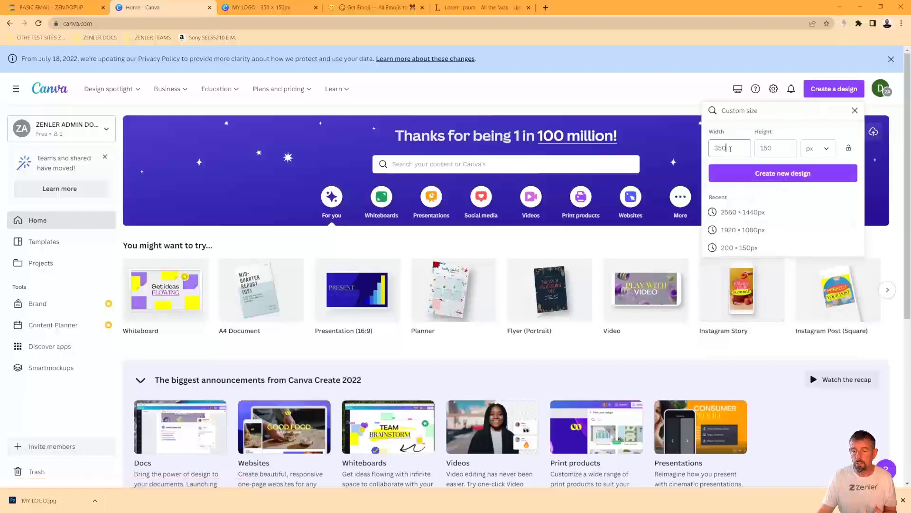
left_click_drag(732, 151, 709, 149)
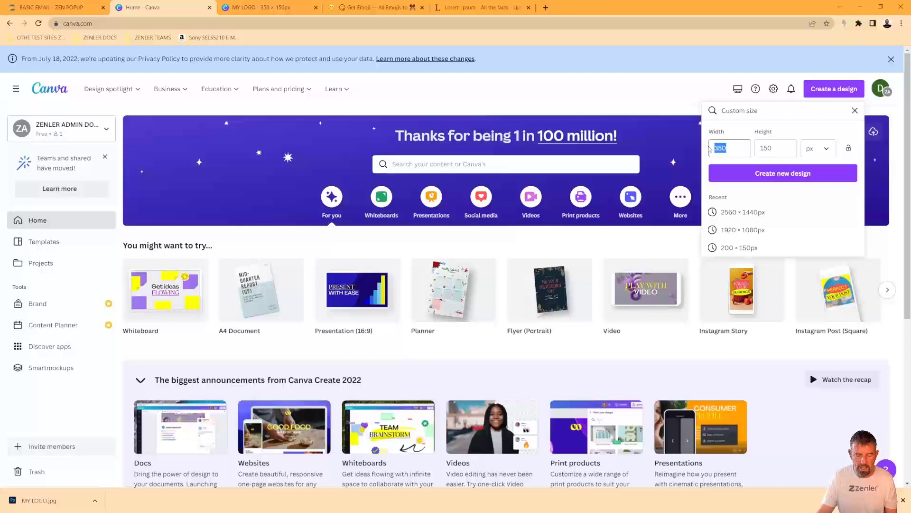
type("500")
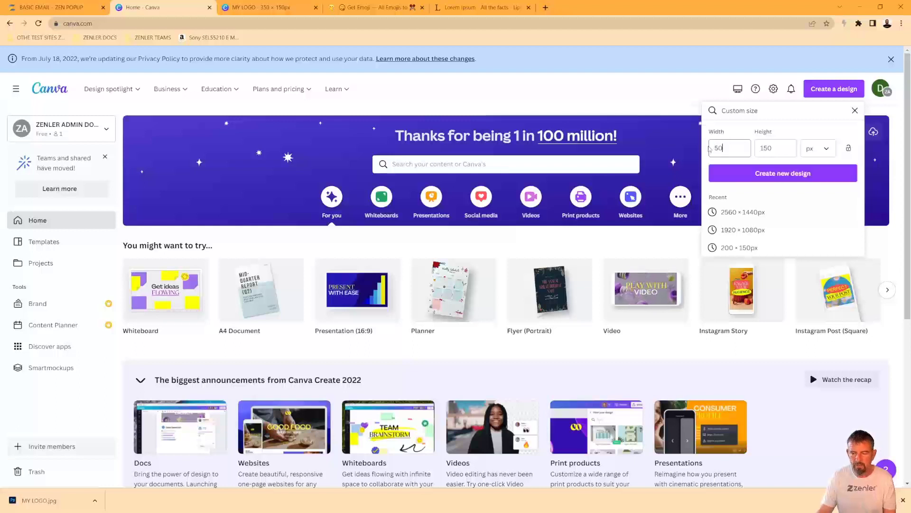
left_click_drag(733, 148, 713, 148)
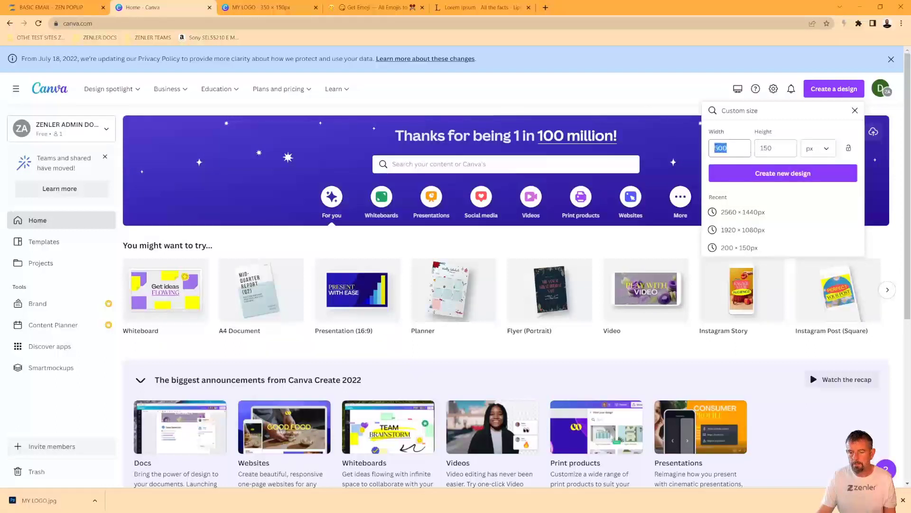
double_click(772, 147)
type("400")
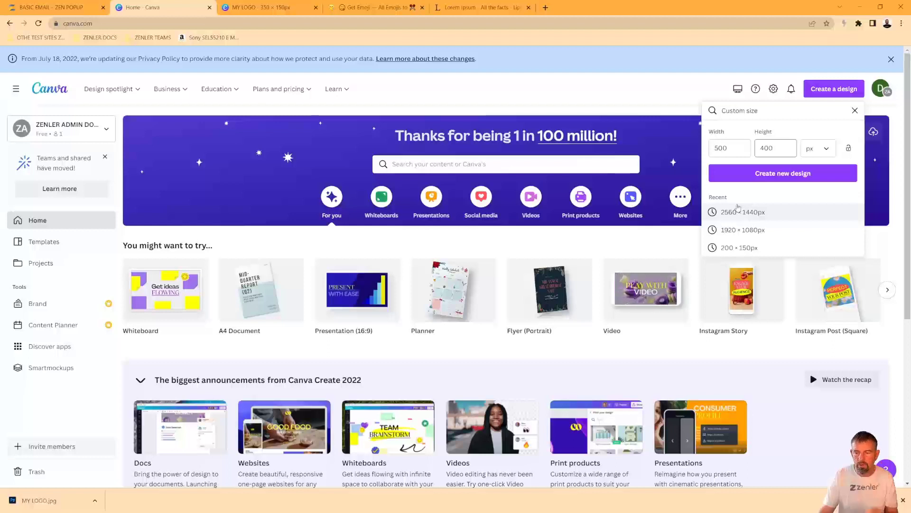
left_click(782, 174)
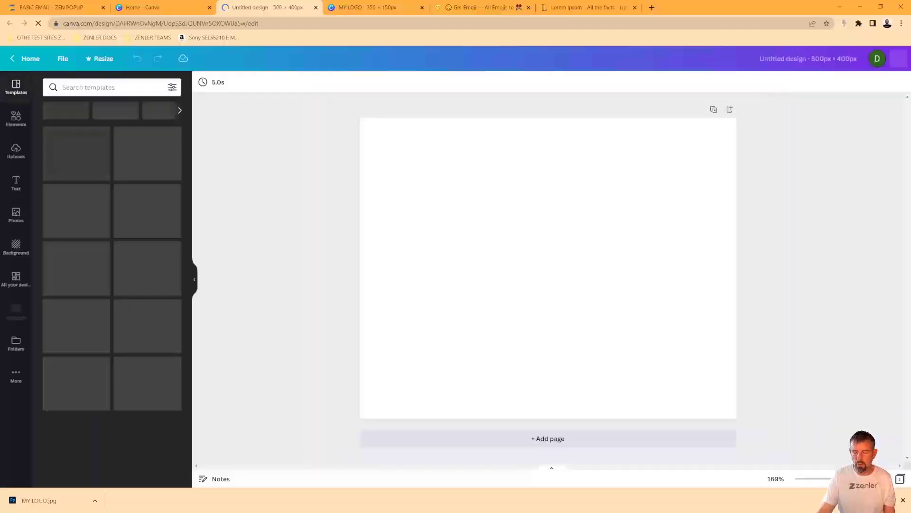
Preview the GLITTERING-CORNWALL portrait image in the FINAL PRINTS folder, and close the folder window.
left_click_drag(819, 479, 806, 480)
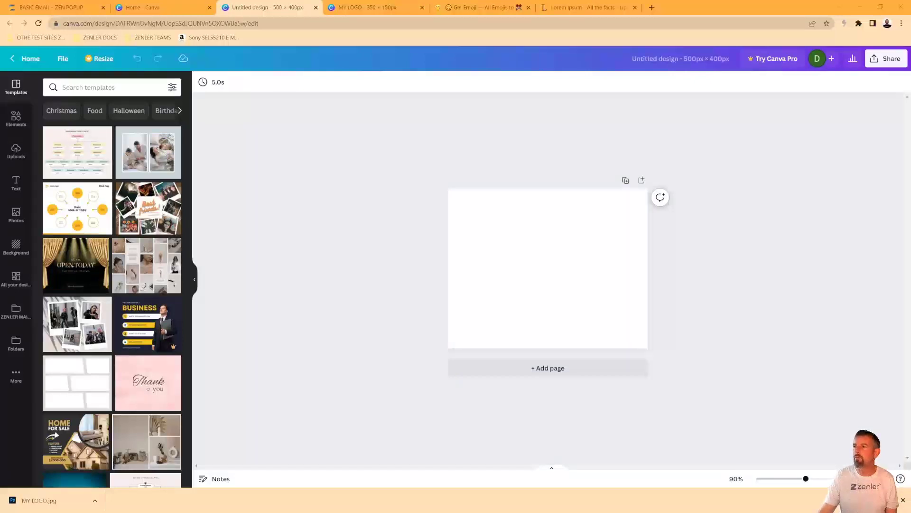
left_click_drag(910, 218, 408, 54)
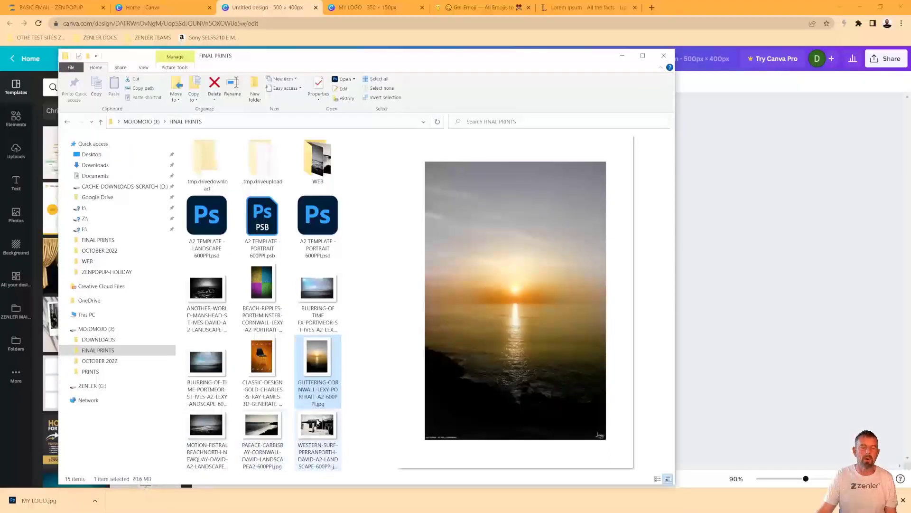
mouse_move(318, 393)
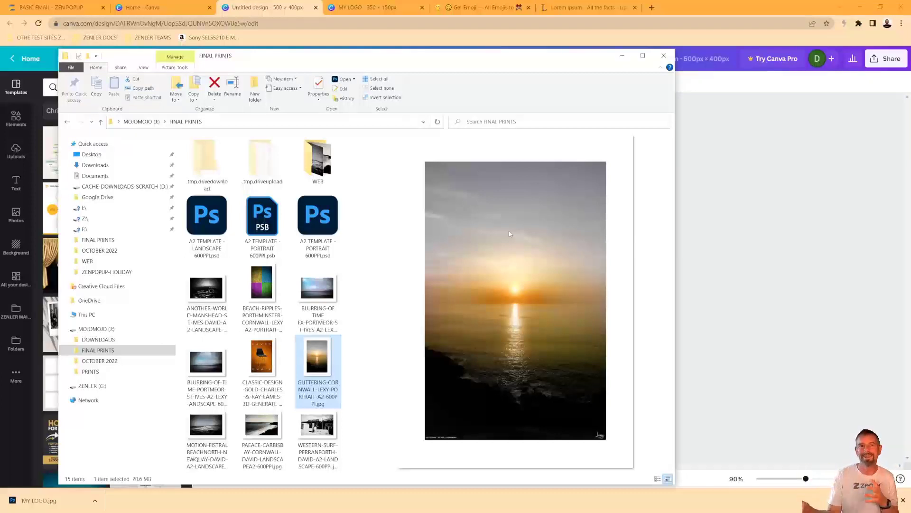
left_click(664, 56)
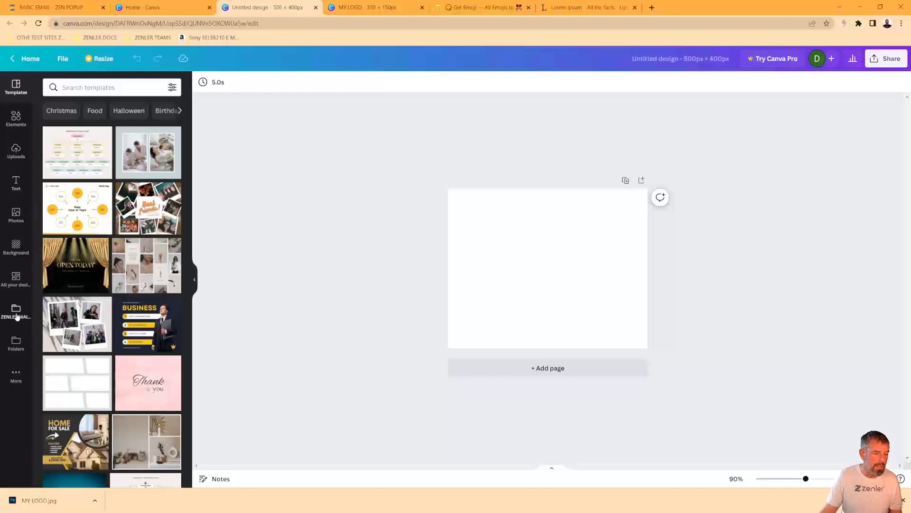
Place the stock photo of two women toasting beside a Christmas tree on the design and enlarge it to cover the whole page.
left_click(19, 214)
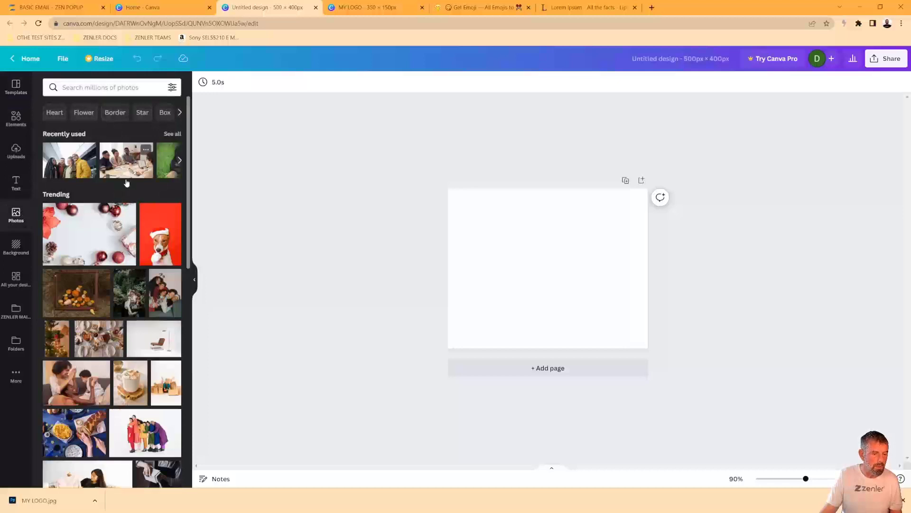
scroll(126, 282, "down", 4)
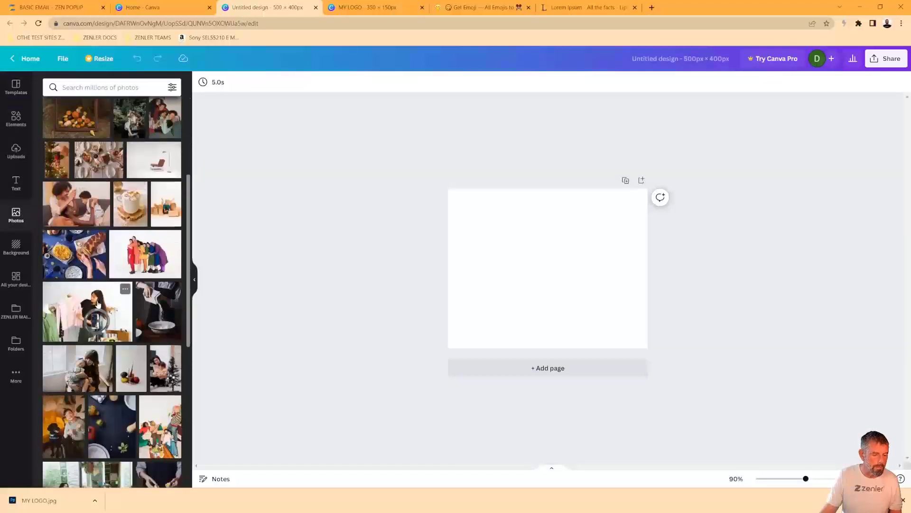
scroll(97, 309, "down", 3)
scroll(95, 316, "down", 2)
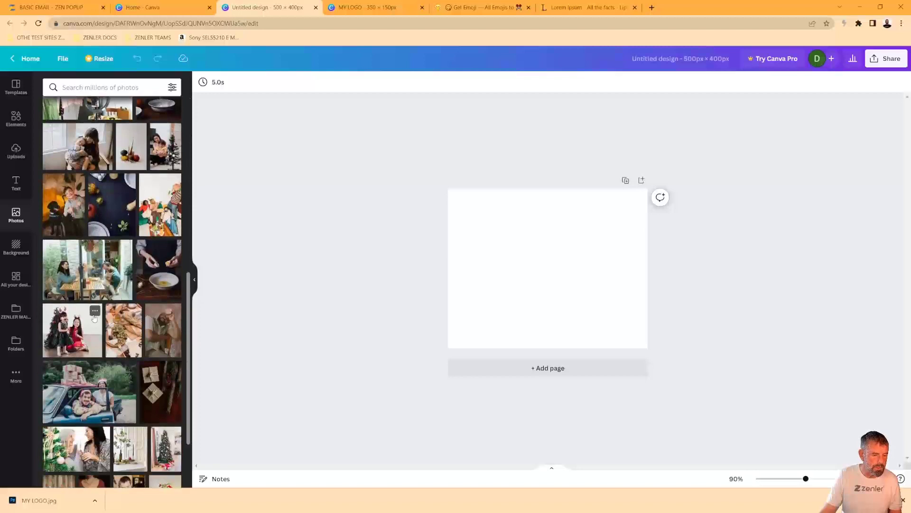
scroll(81, 338, "down", 2)
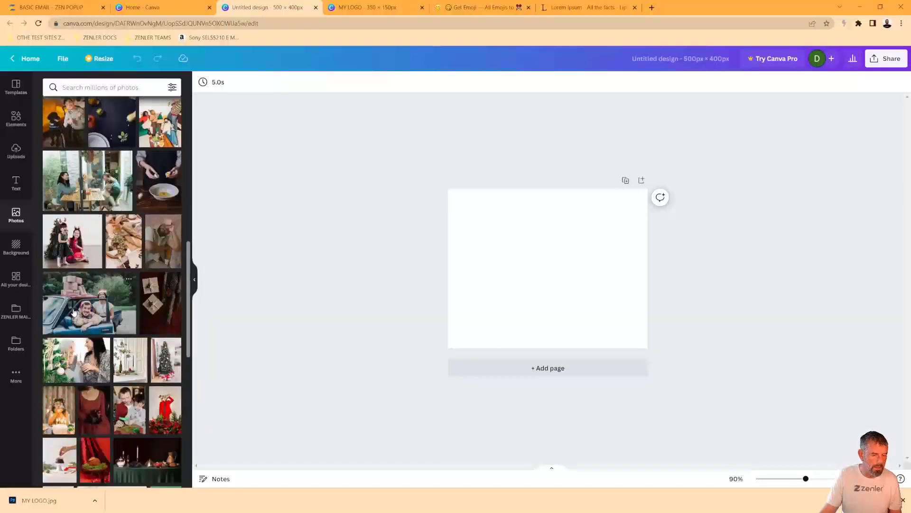
scroll(86, 311, "down", 1)
left_click_drag(86, 311, 429, 158)
left_click_drag(633, 326, 659, 350)
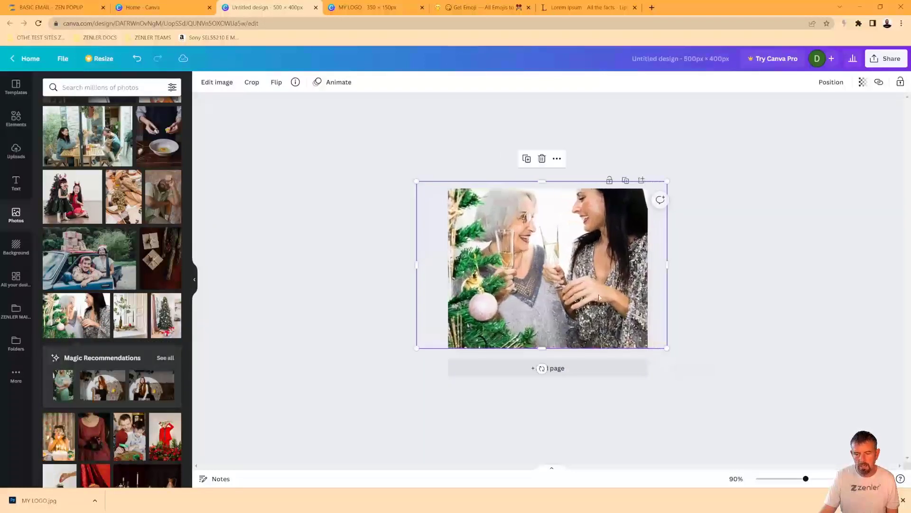
left_click_drag(591, 291, 595, 297)
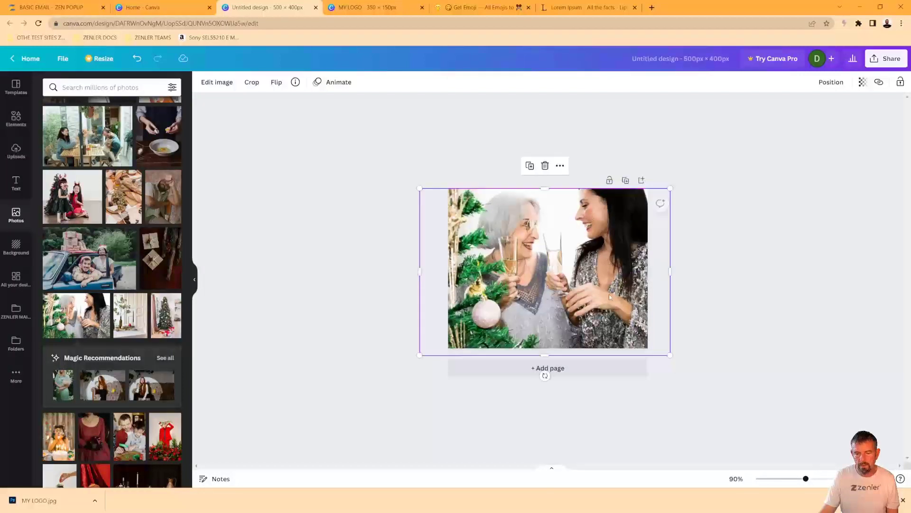
left_click(705, 262)
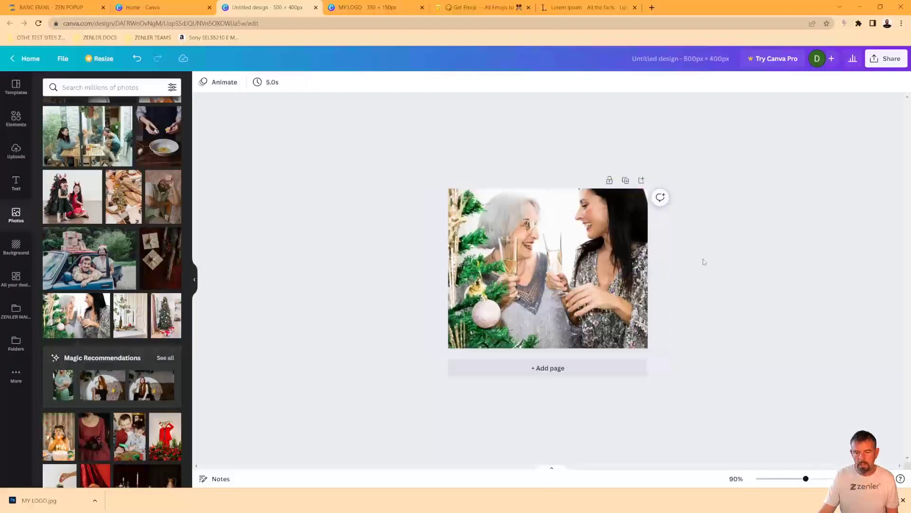
Download the 500 × 400 px design as a JPG.
left_click(883, 62)
left_click(769, 275)
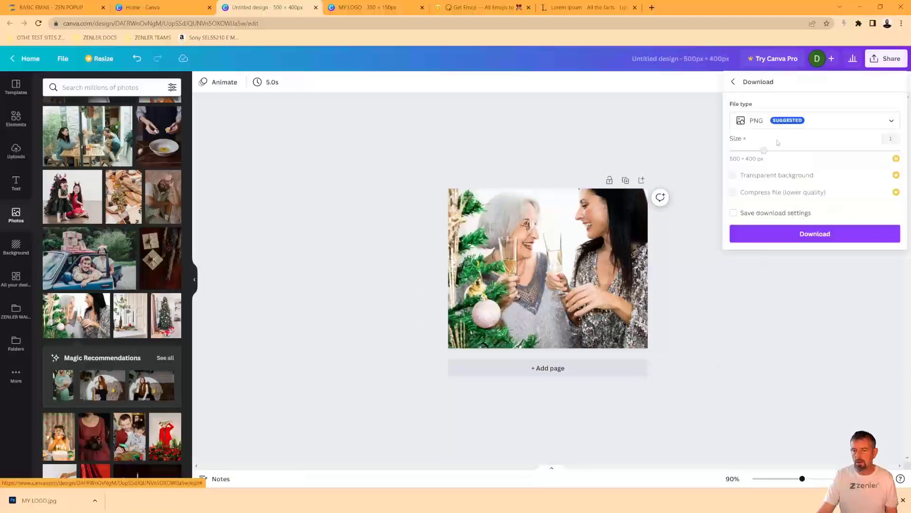
left_click(815, 122)
left_click(755, 145)
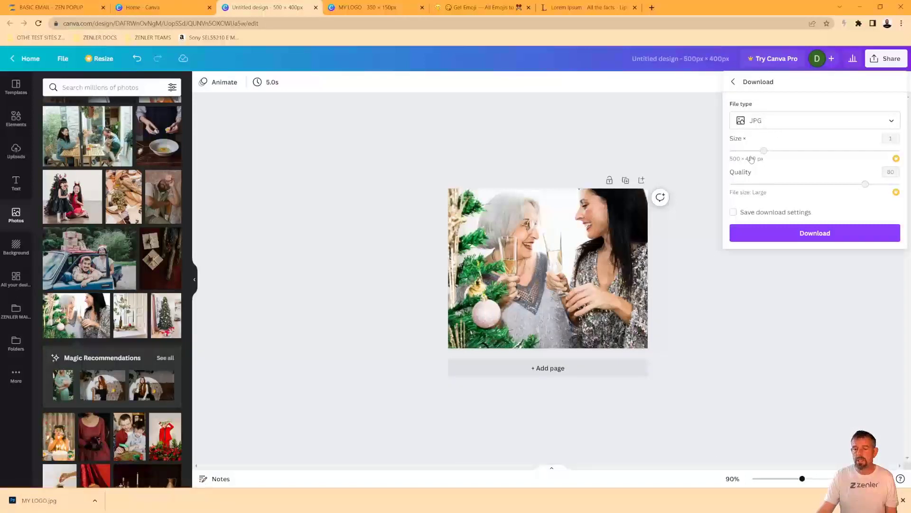
left_click(804, 233)
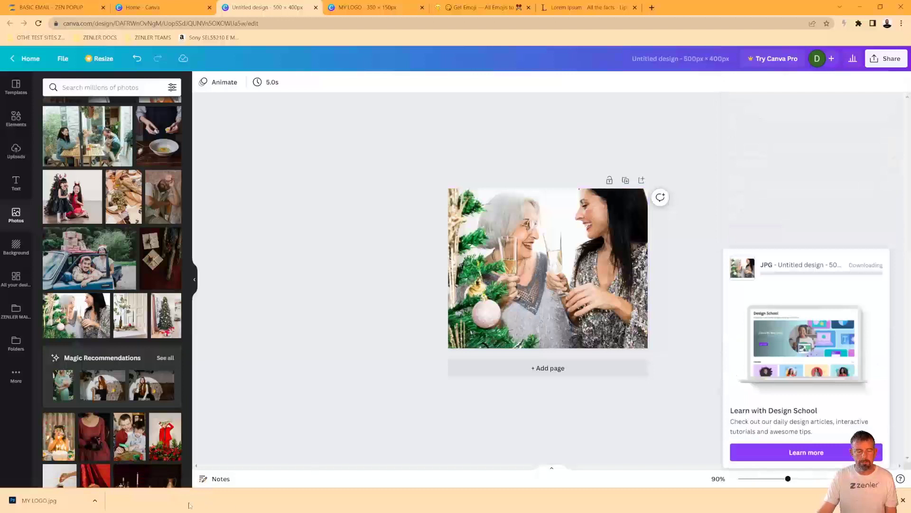
Show the folder containing the downloads and copy the Christmas image, Chrismas.jpg, to the Desktop.
left_click(97, 503)
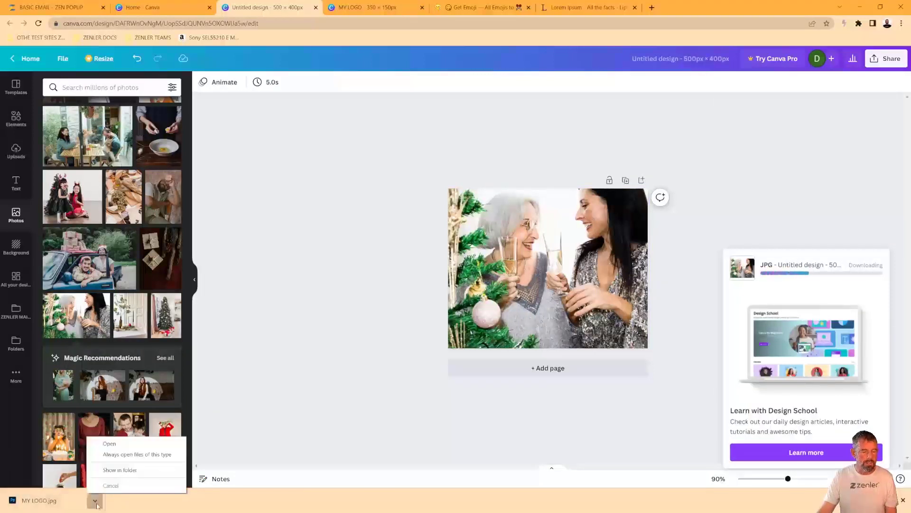
left_click(119, 470)
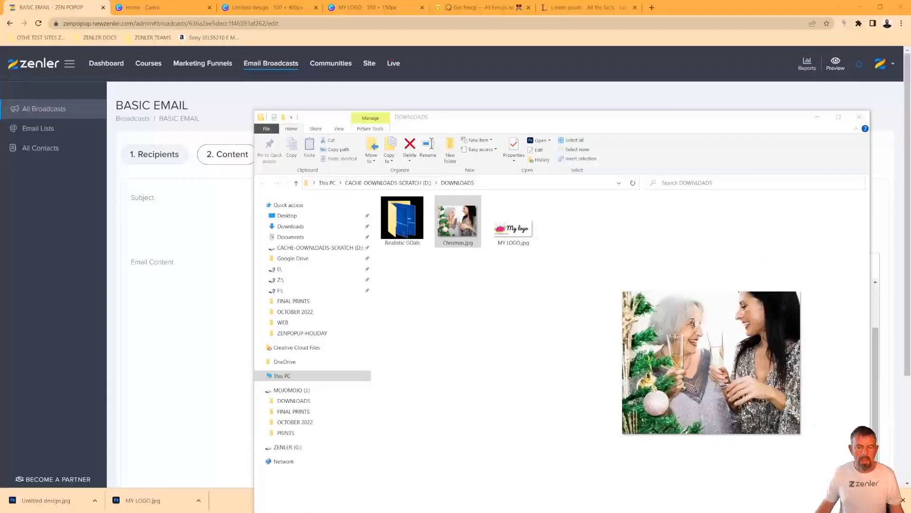
left_click_drag(457, 222, 504, 299)
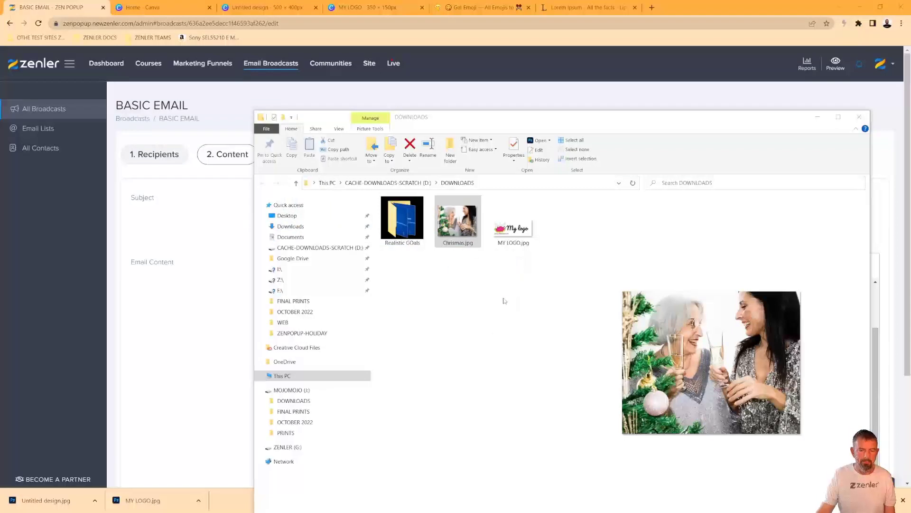
Return to the Zenler email and insert Chrismas.jpg from the Desktop on a new line between the two body paragraphs.
left_click(221, 228)
left_click(616, 383)
key("Return")
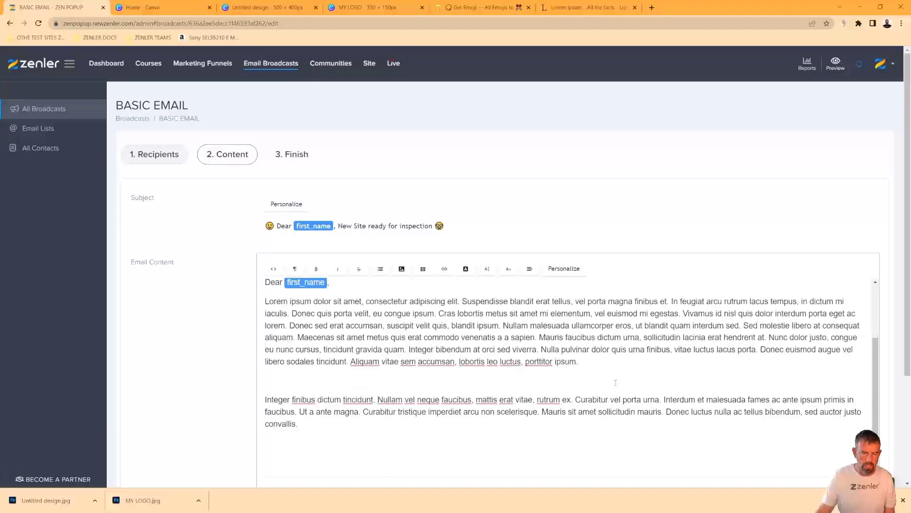
left_click(401, 268)
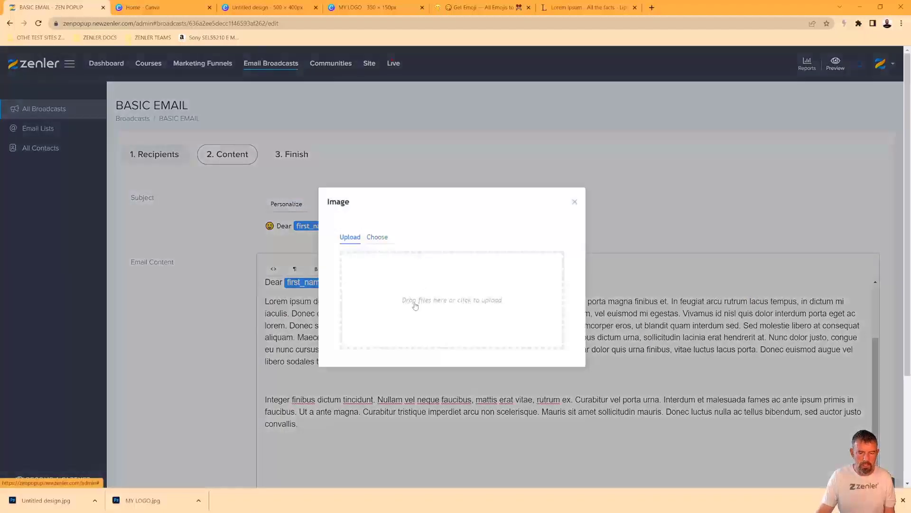
left_click(415, 299)
left_click(157, 98)
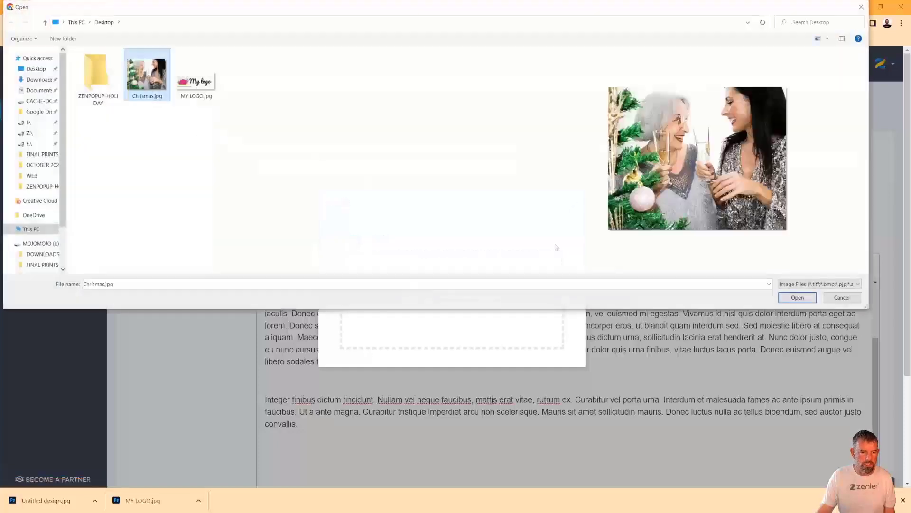
left_click(798, 297)
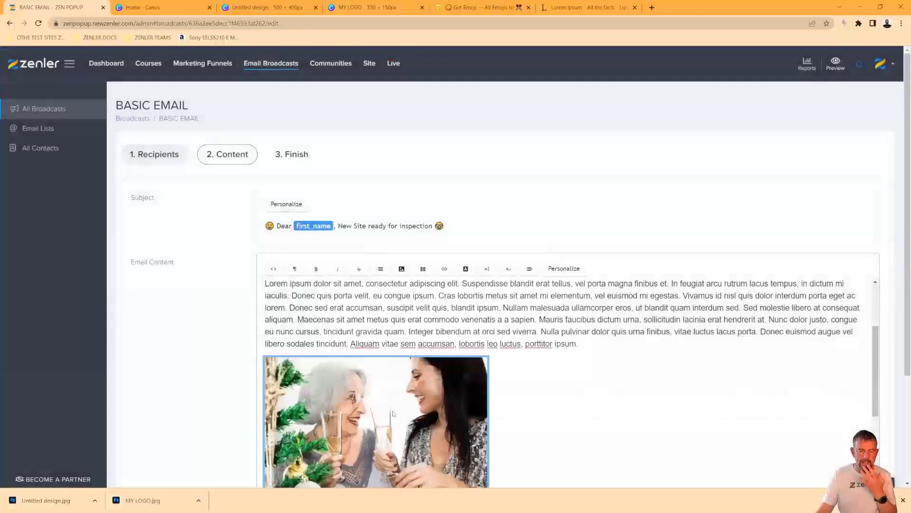
Examine the inserted Christmas photo in the email body and its available image options.
scroll(500, 370, "down", 5)
scroll(498, 384, "up", 4)
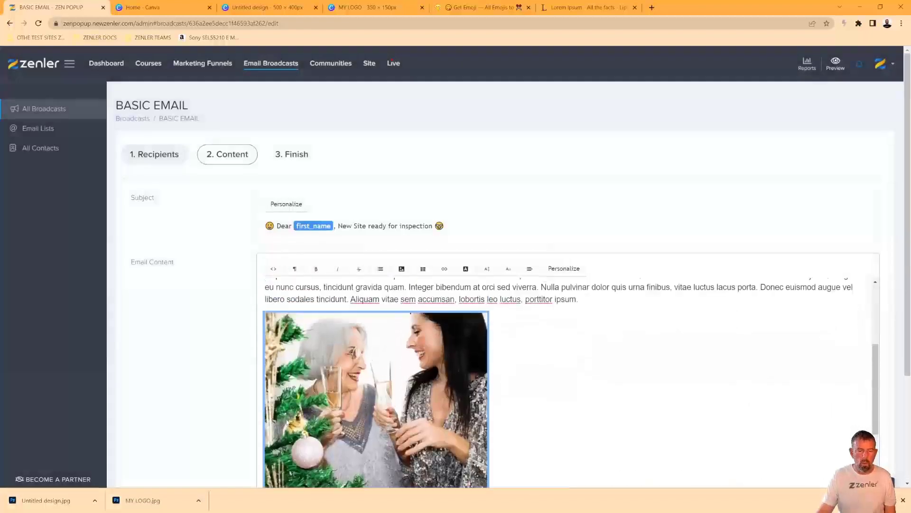
scroll(499, 392, "down", 1)
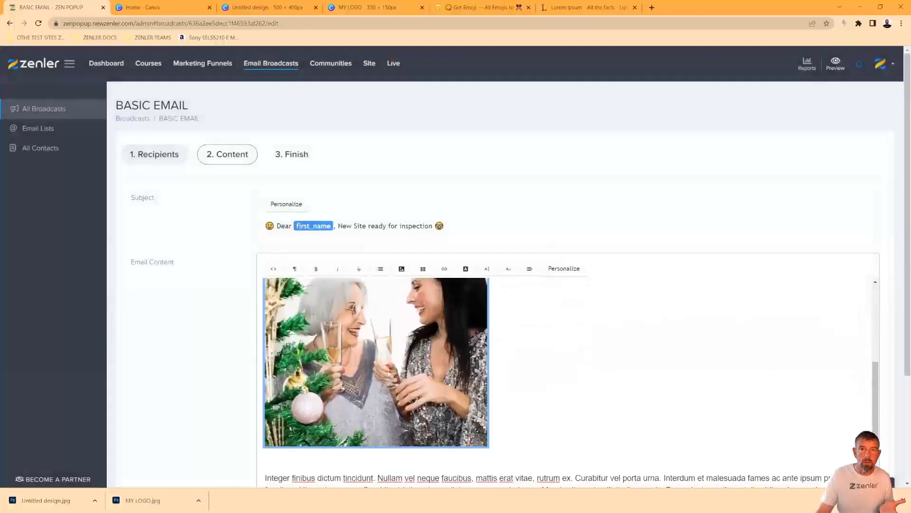
left_click(388, 371)
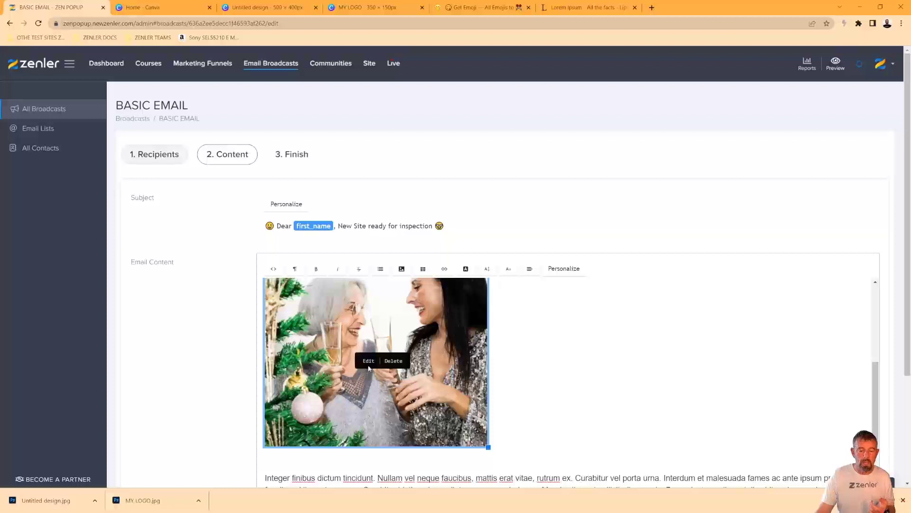
left_click(561, 351)
left_click(550, 477)
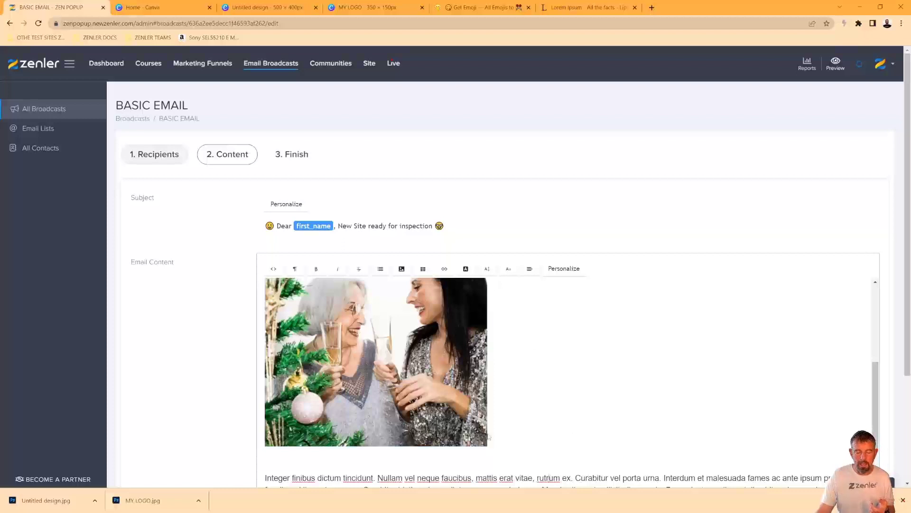
Shrink the Christmas photo proportionally to about half its width and remove the blank line beneath it.
left_click(441, 390)
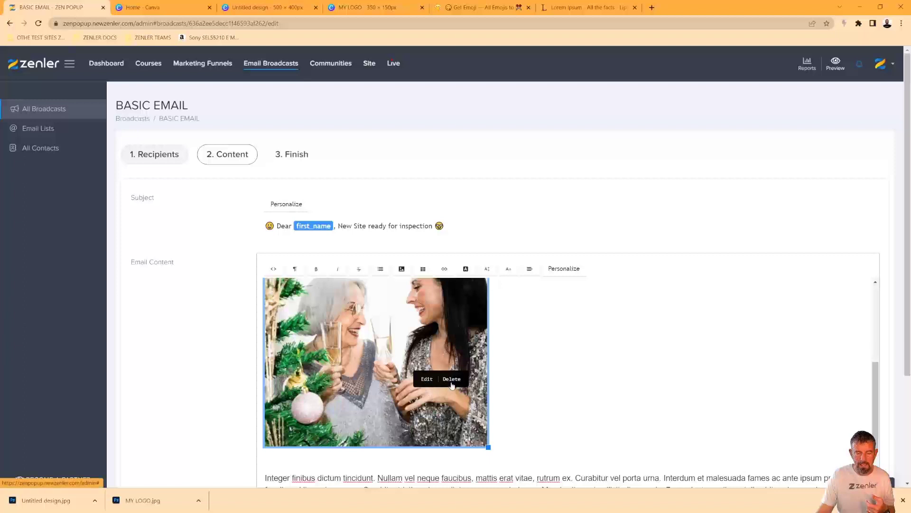
scroll(538, 411, "up", 2)
scroll(538, 411, "down", 2)
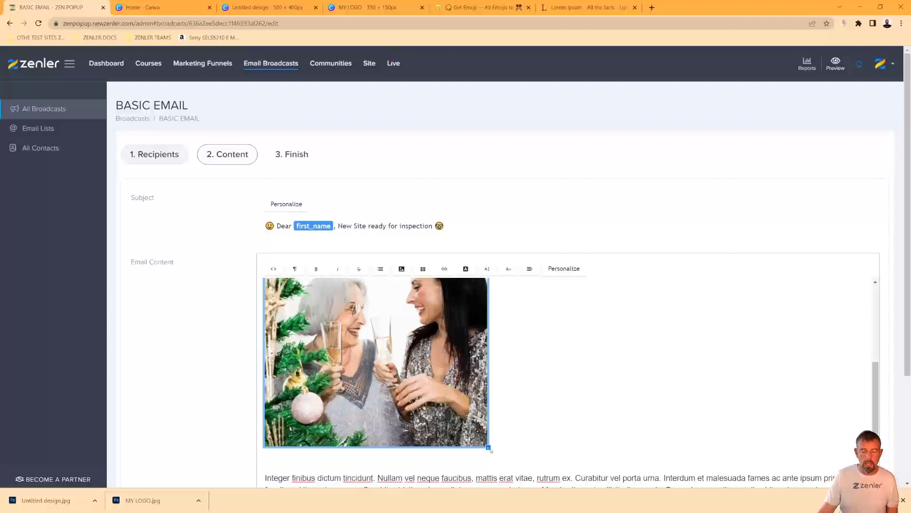
left_click_drag(492, 447, 375, 356)
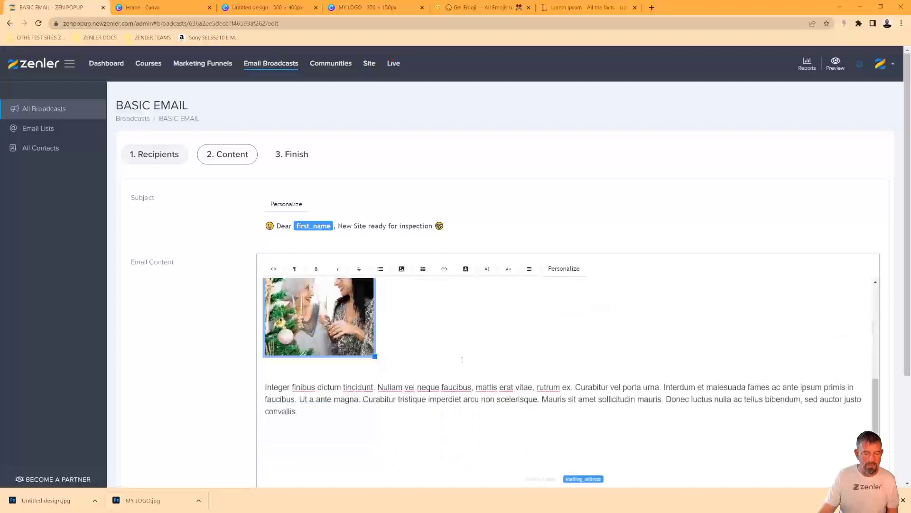
left_click(273, 375)
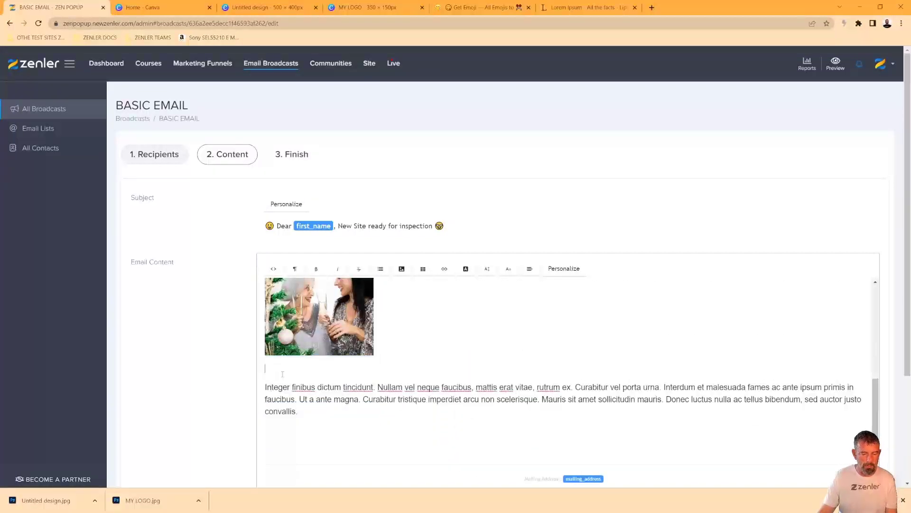
key("BackSpace")
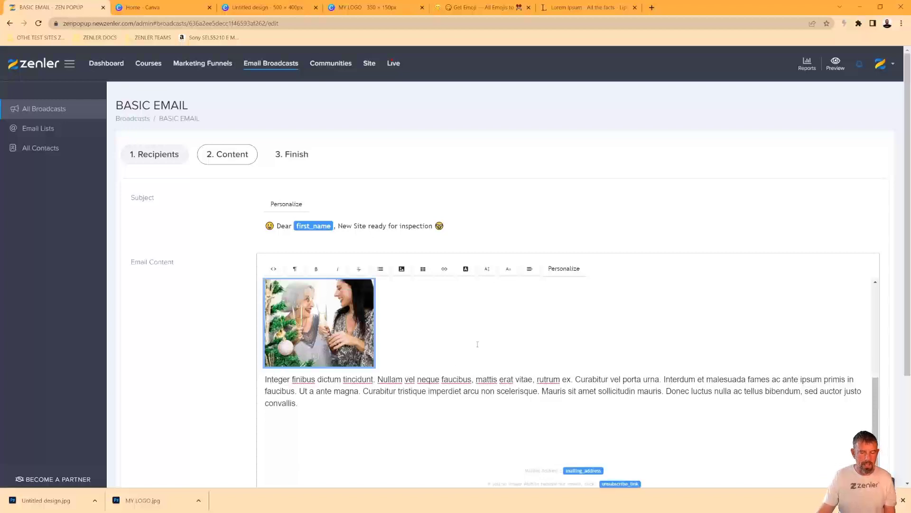
Open the image settings of the logo at the start of the email and set its alt text to "My Logo".
left_click(327, 341)
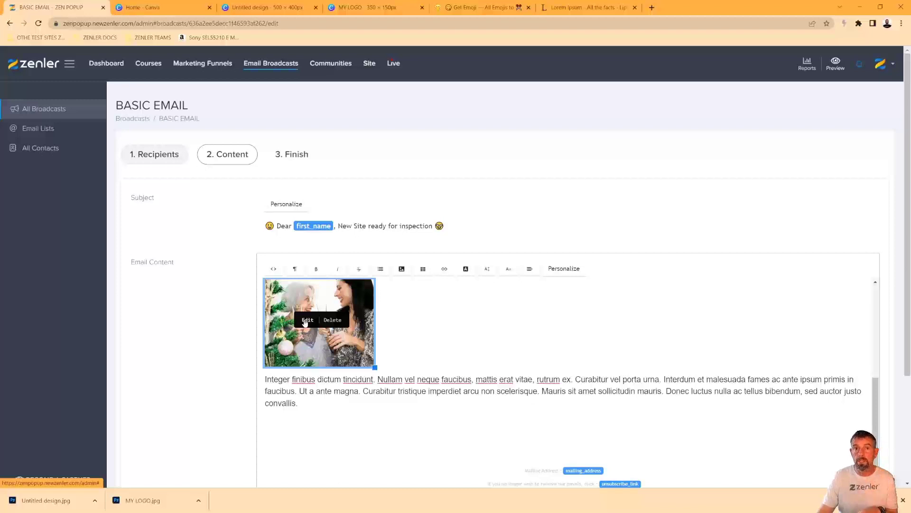
scroll(427, 328, "up", 4)
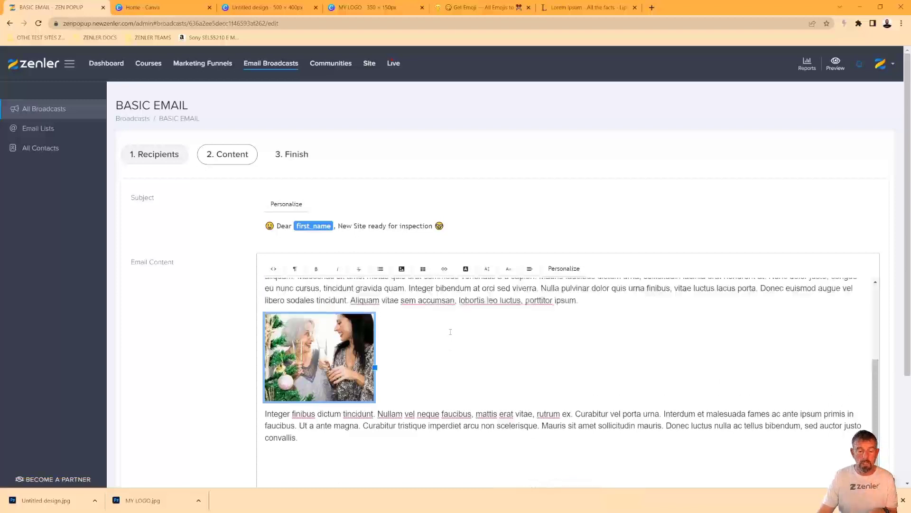
left_click(347, 318)
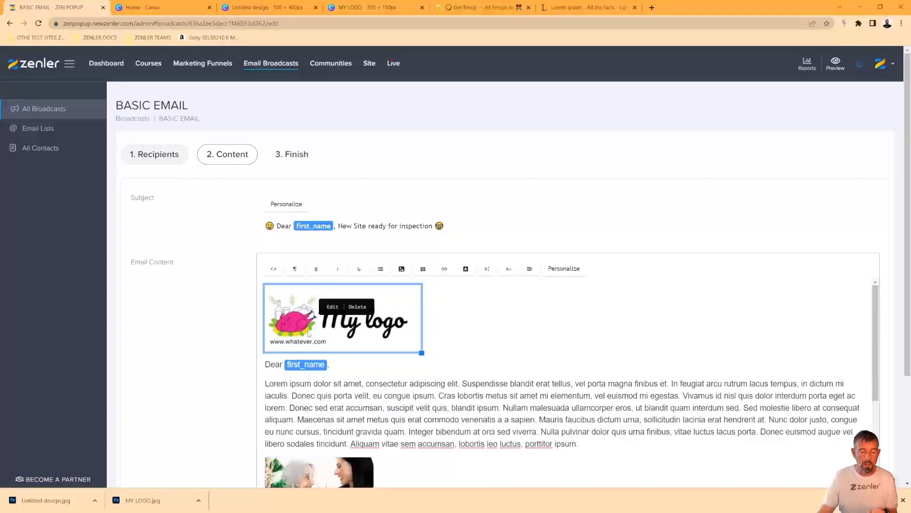
left_click(323, 310)
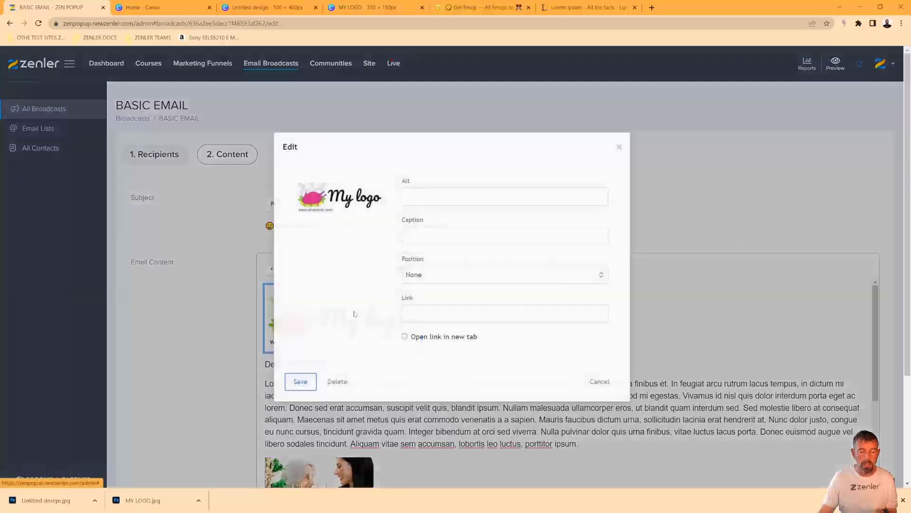
left_click(419, 201)
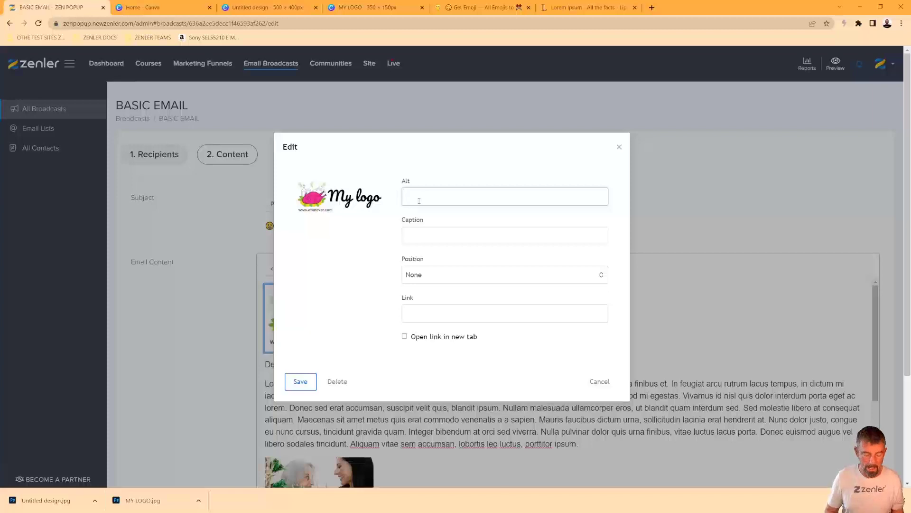
type("My Logo")
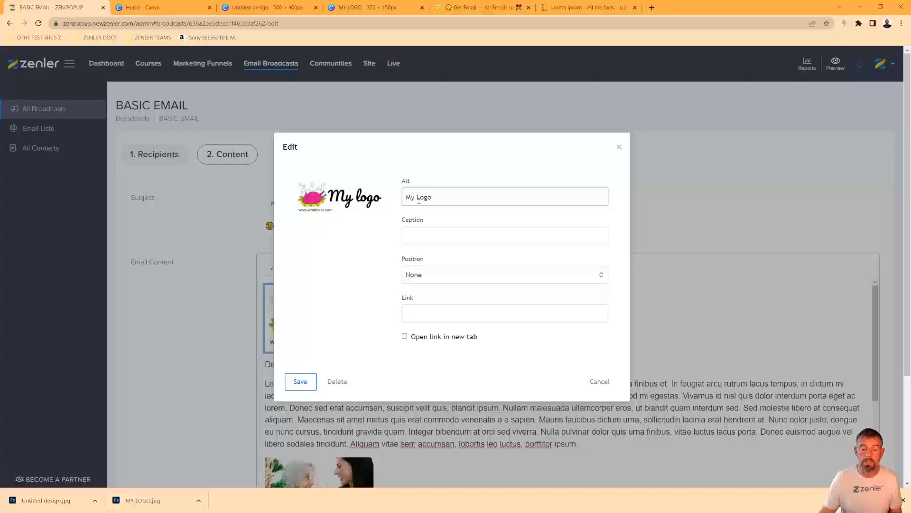
left_click(415, 313)
left_click(480, 337)
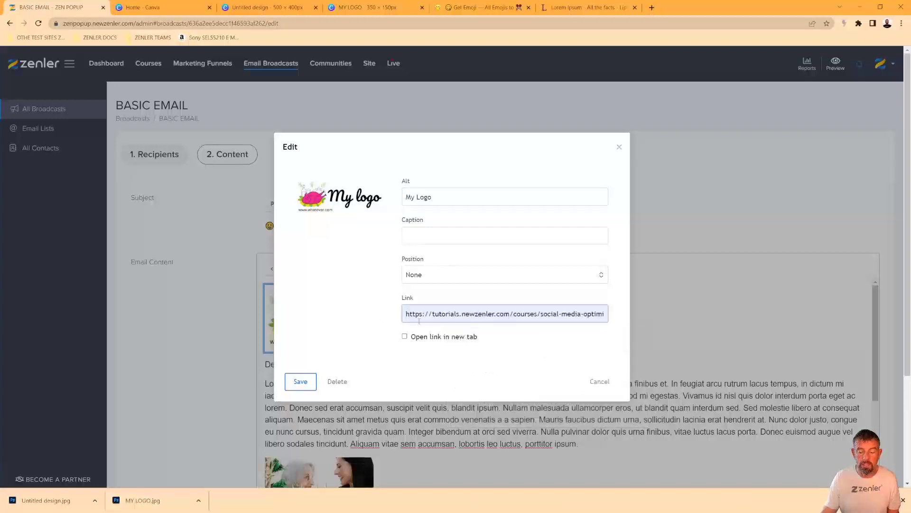
left_click_drag(514, 314, 637, 326)
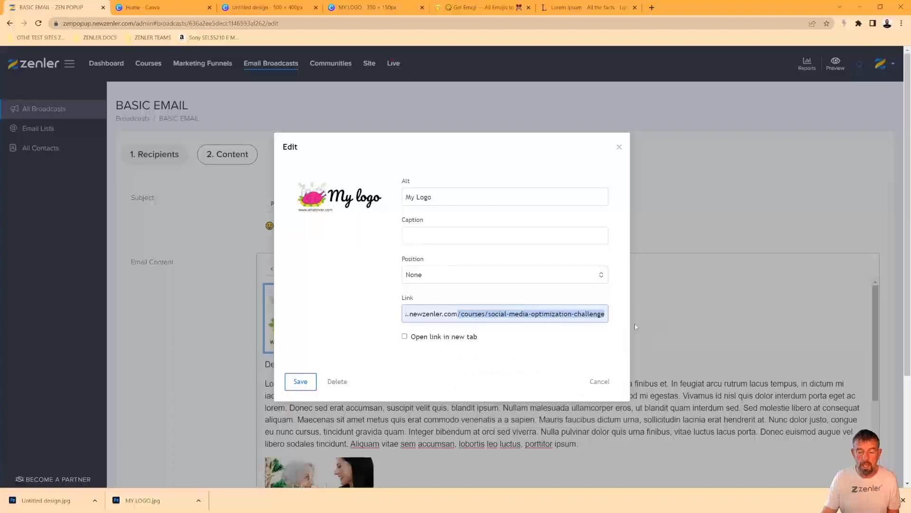
key("BackSpace")
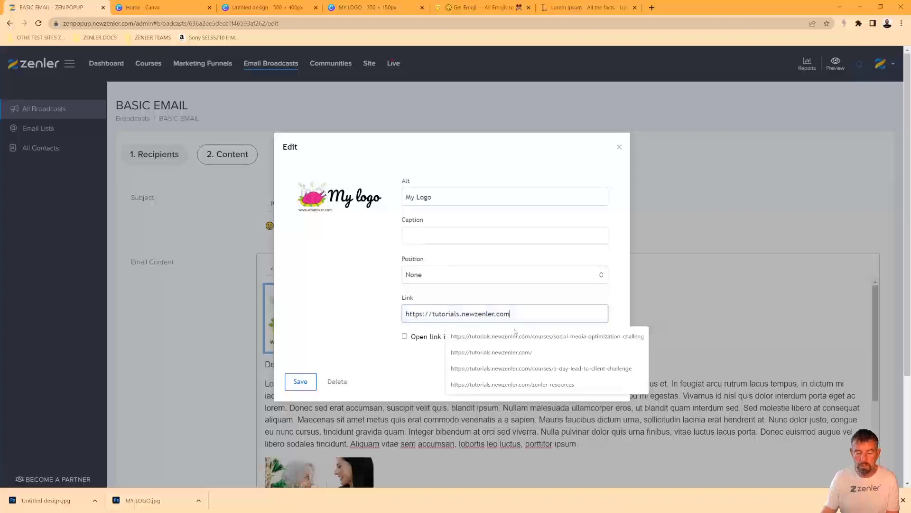
left_click(369, 311)
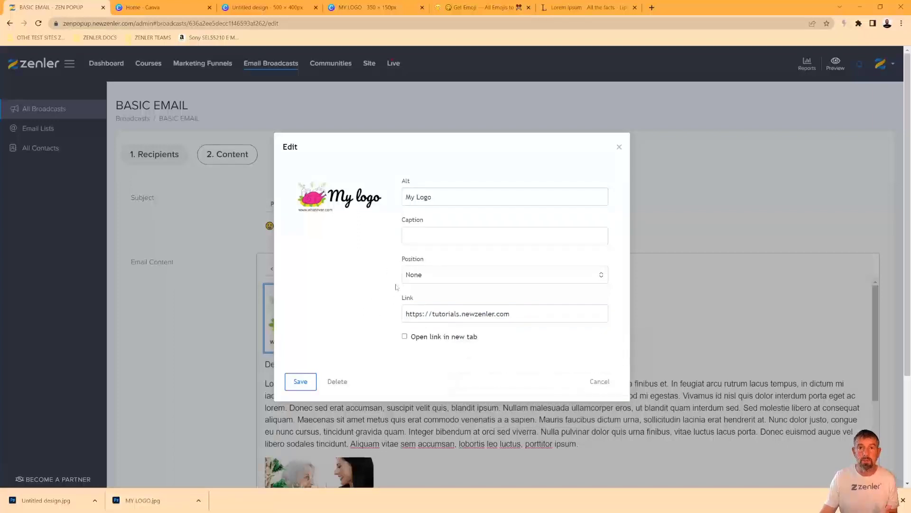
left_click(299, 383)
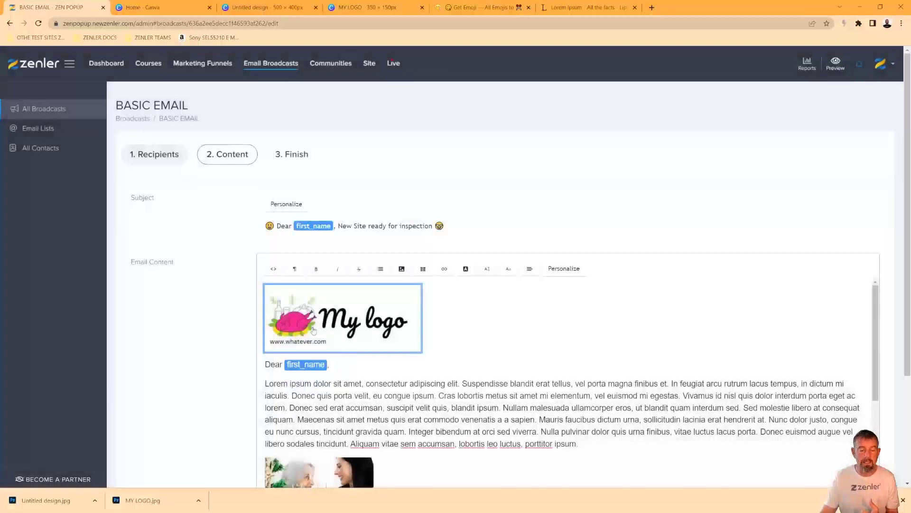
Preview the email to check the subject, logo, body text and Christmas photo, and close the preview.
scroll(639, 361, "down", 5)
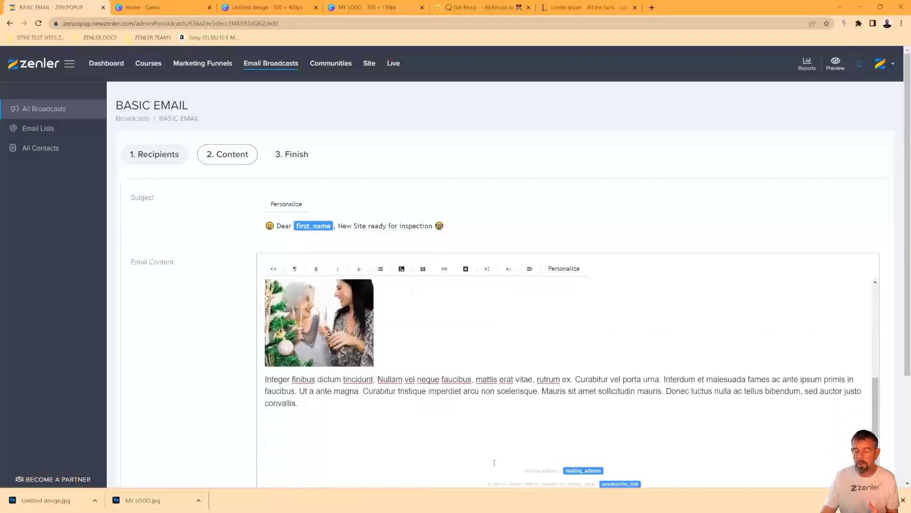
scroll(807, 427, "down", 3)
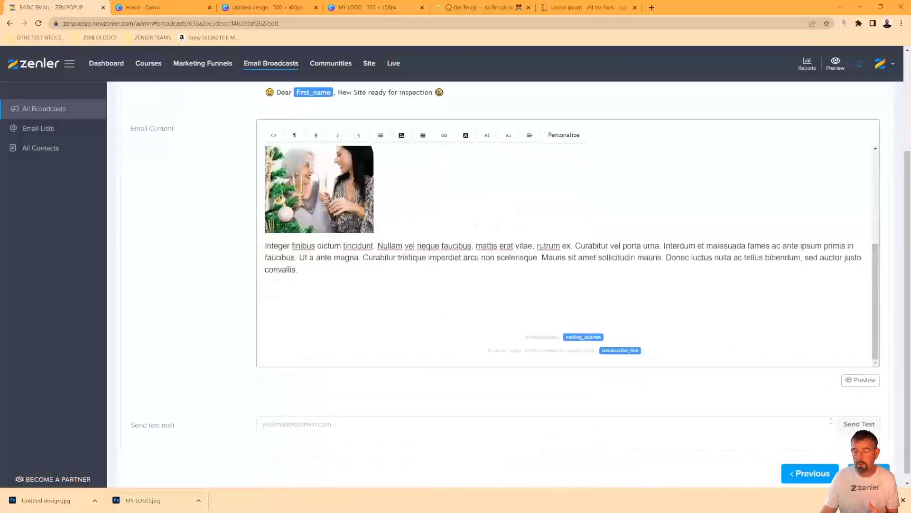
left_click(861, 380)
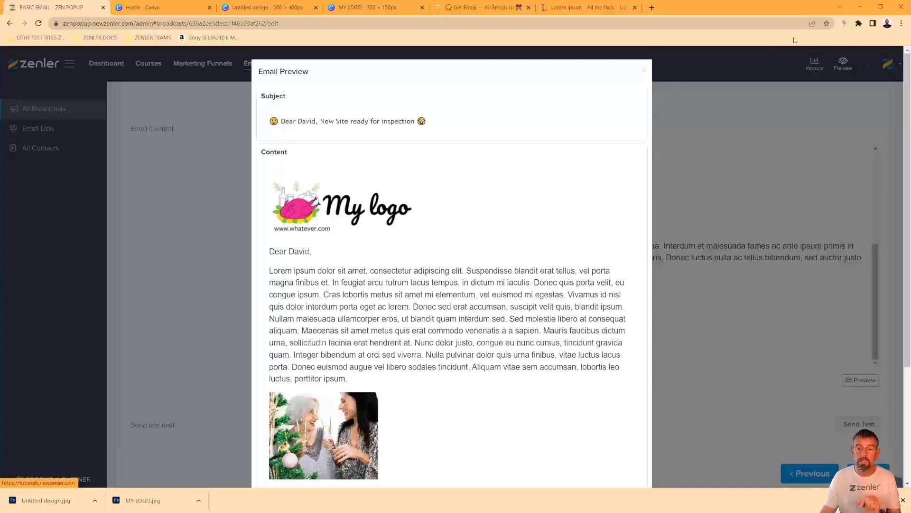
left_click(644, 71)
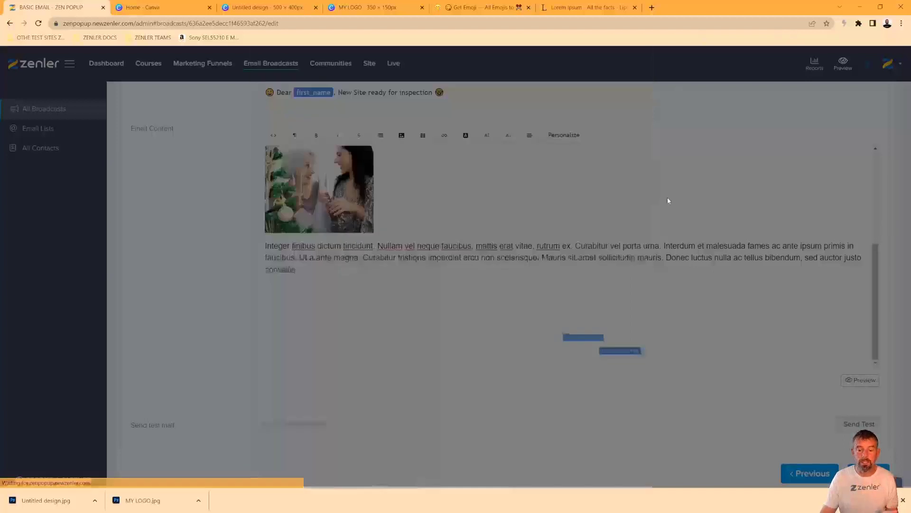
Set the Christmas photo's alt text to "Christmas 2022 image" and save its image settings.
scroll(367, 236, "up", 1)
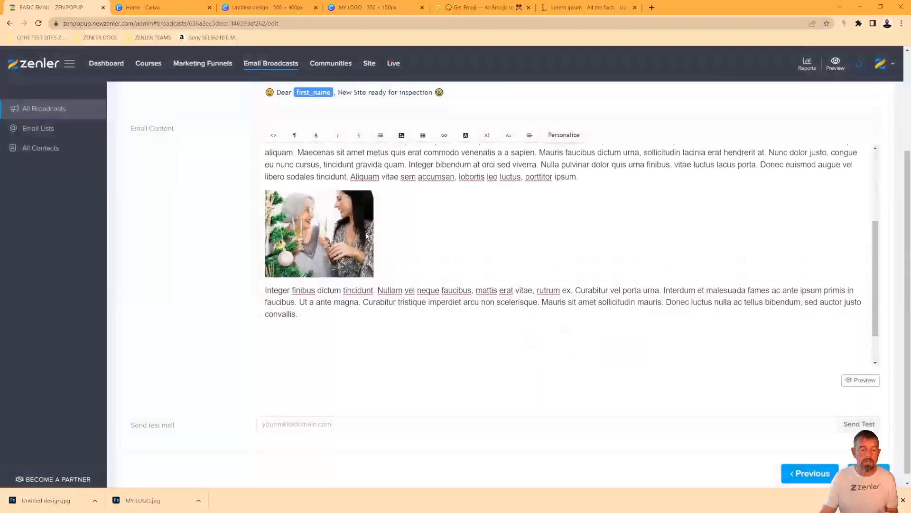
left_click(343, 233)
left_click(333, 224)
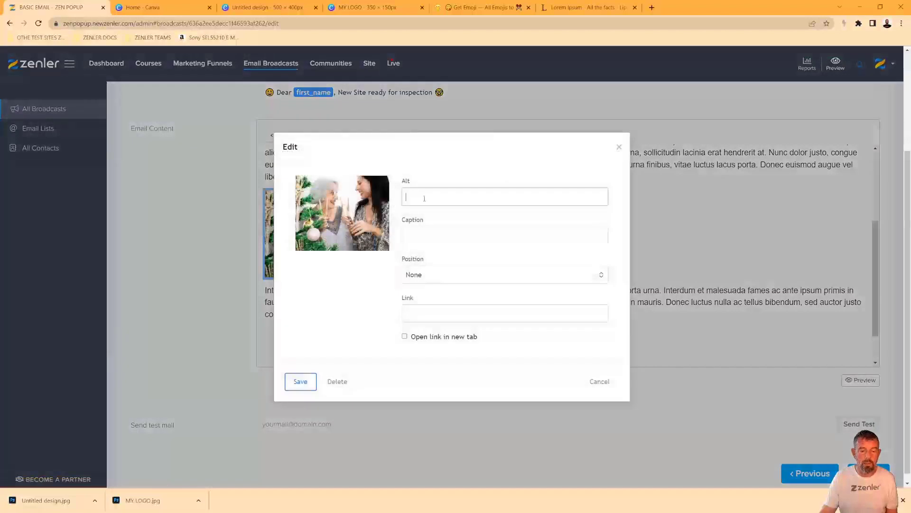
type("CHristmas 2022")
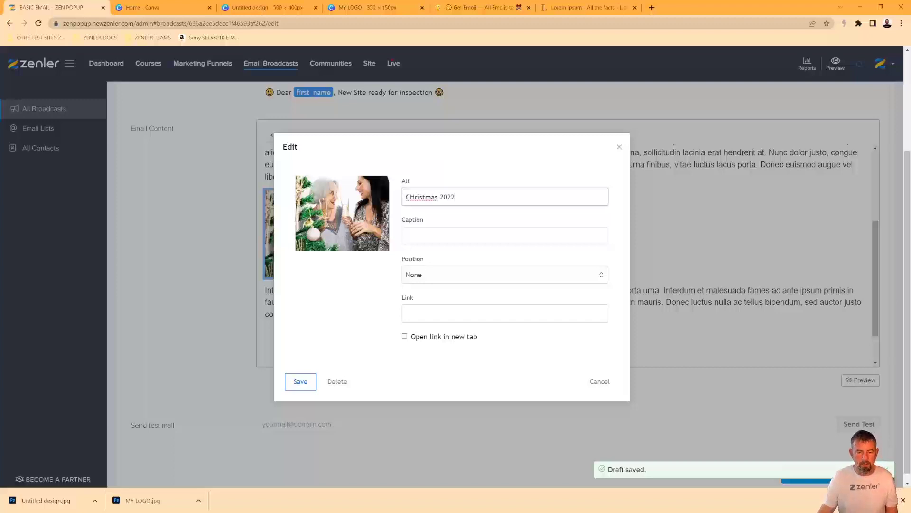
left_click(413, 196)
key("BackSpace")
type("h")
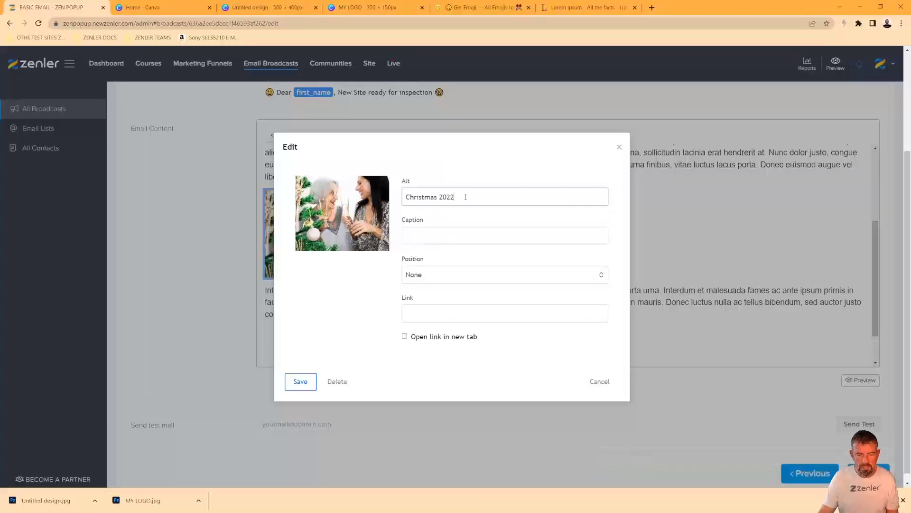
type(" image")
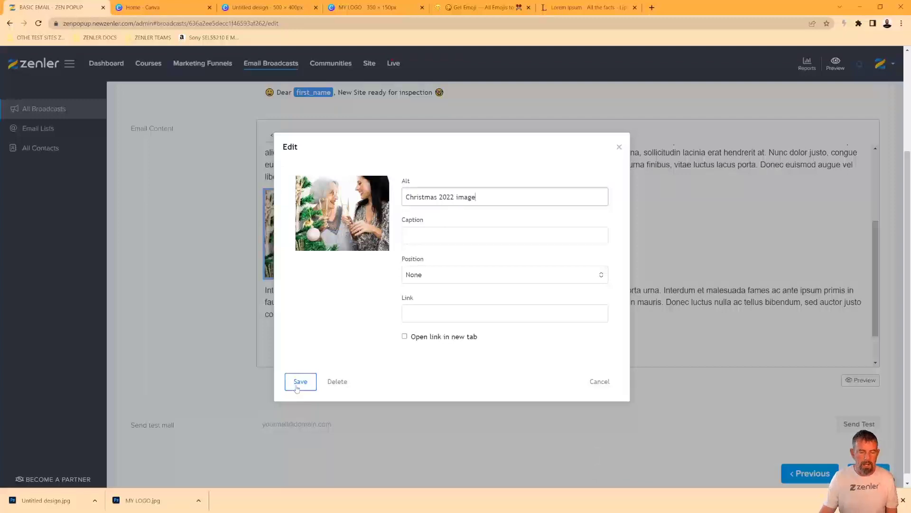
left_click(299, 385)
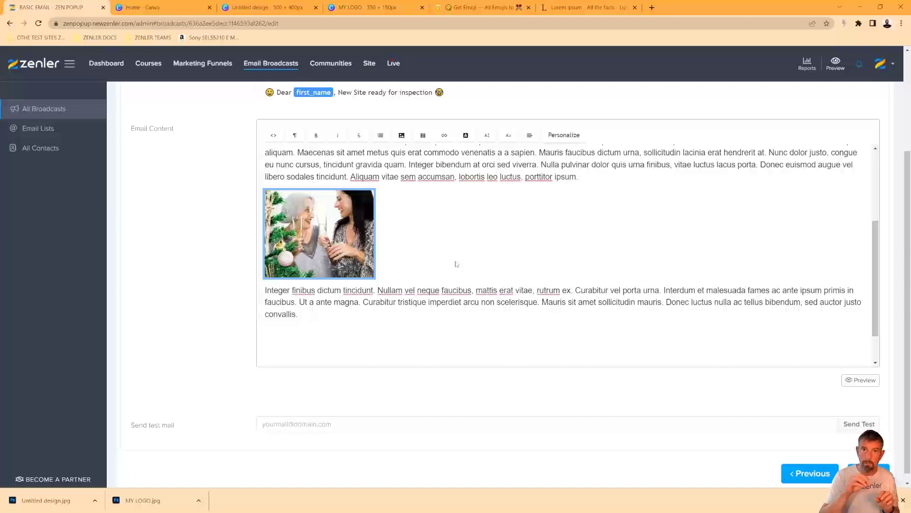
Set the Christmas photo's position to Right and move the photo to the start of the first body paragraph.
left_click(330, 227)
left_click(329, 222)
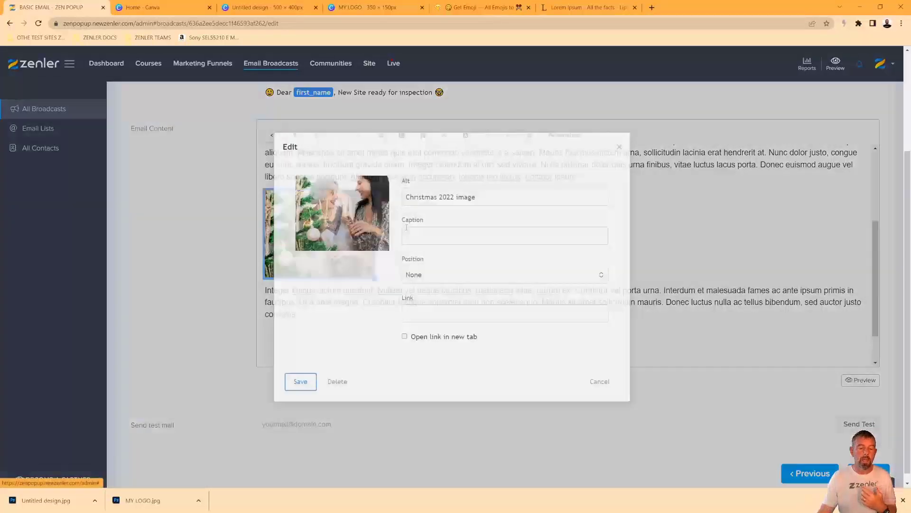
left_click(437, 278)
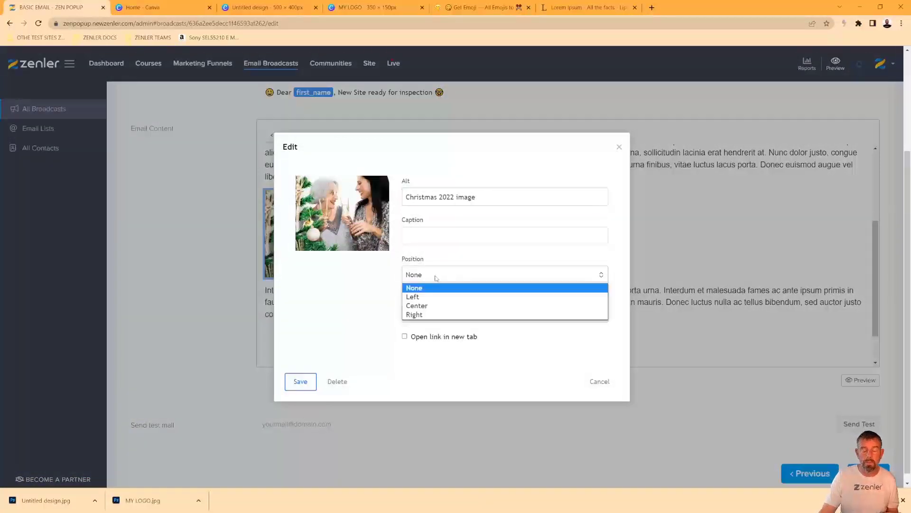
left_click(415, 315)
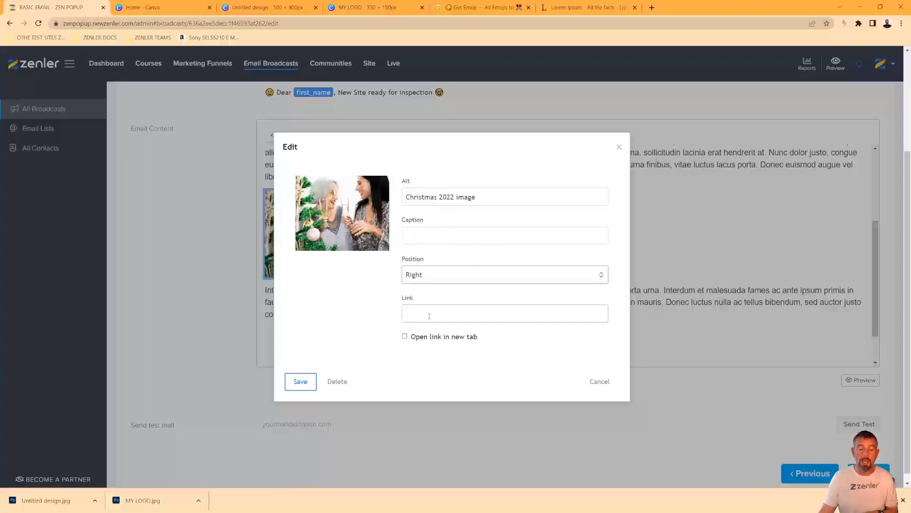
left_click(312, 379)
left_click_drag(782, 275, 266, 169)
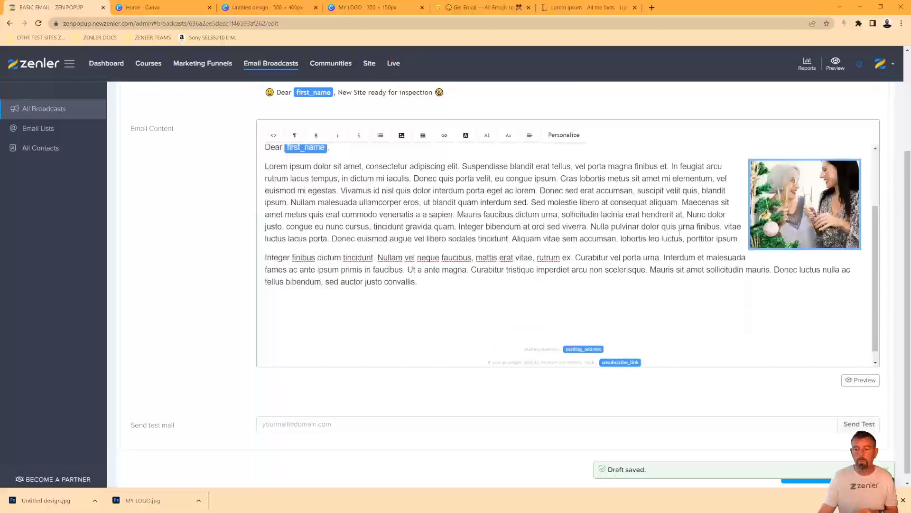
Change the Christmas photo's position to Left and save the image settings.
left_click(816, 182)
left_click(800, 171)
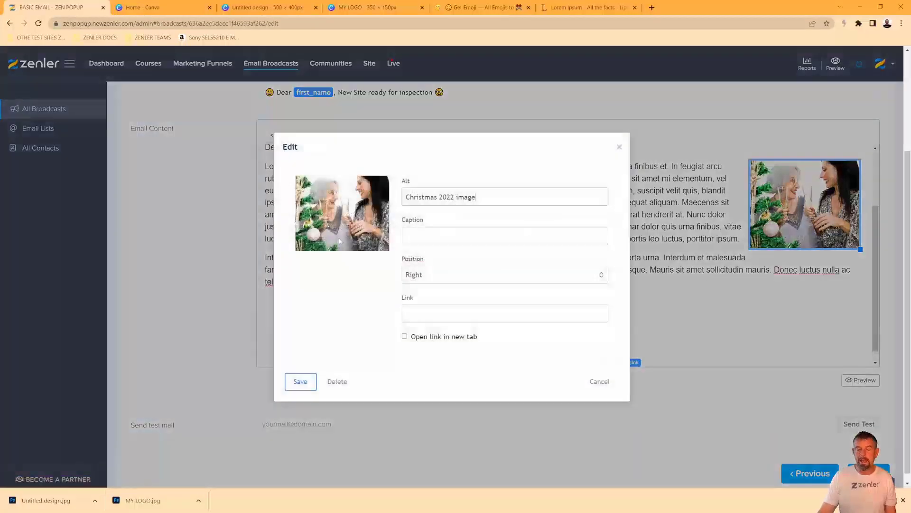
left_click(437, 282)
left_click(435, 297)
left_click(301, 382)
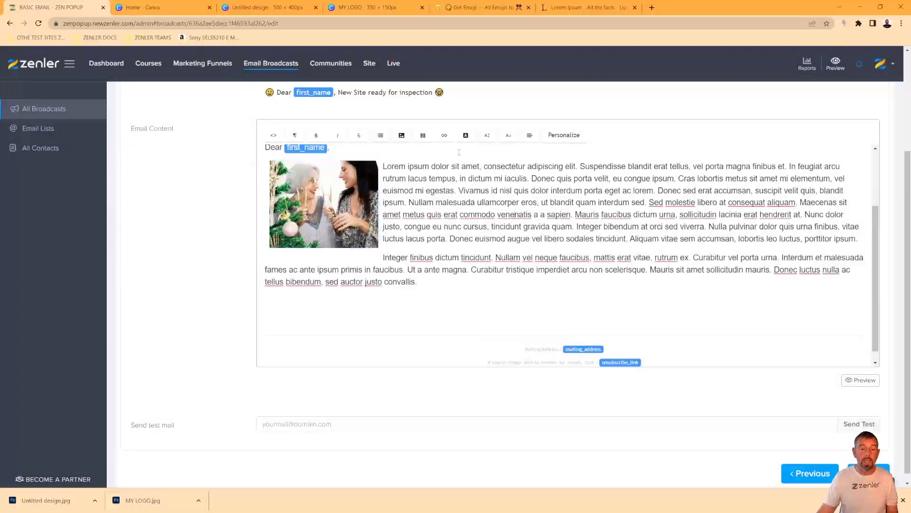
Change the Christmas photo's position to Center and save the image settings.
left_click(347, 206)
left_click(333, 200)
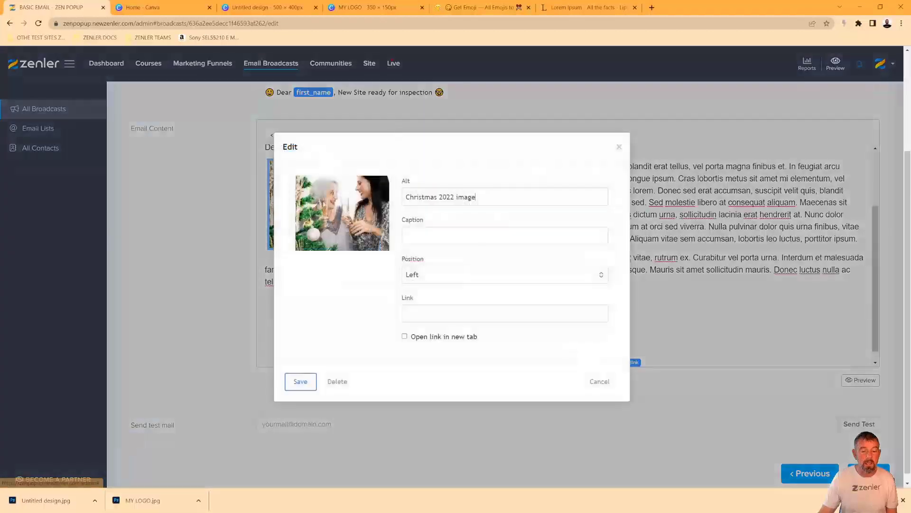
left_click(413, 280)
left_click(418, 308)
left_click(313, 381)
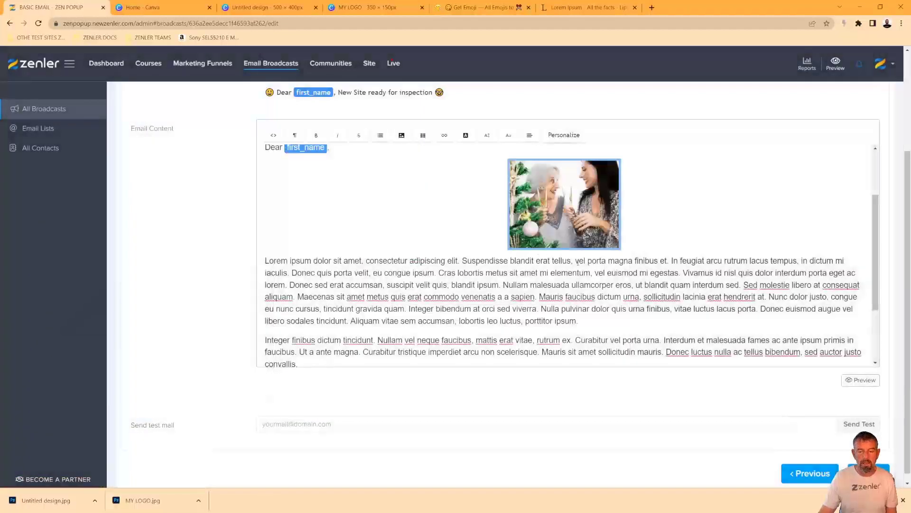
Switch the centered Christmas photo's position back to Right, save it, and check the wrapped body text.
scroll(618, 249, "up", 2)
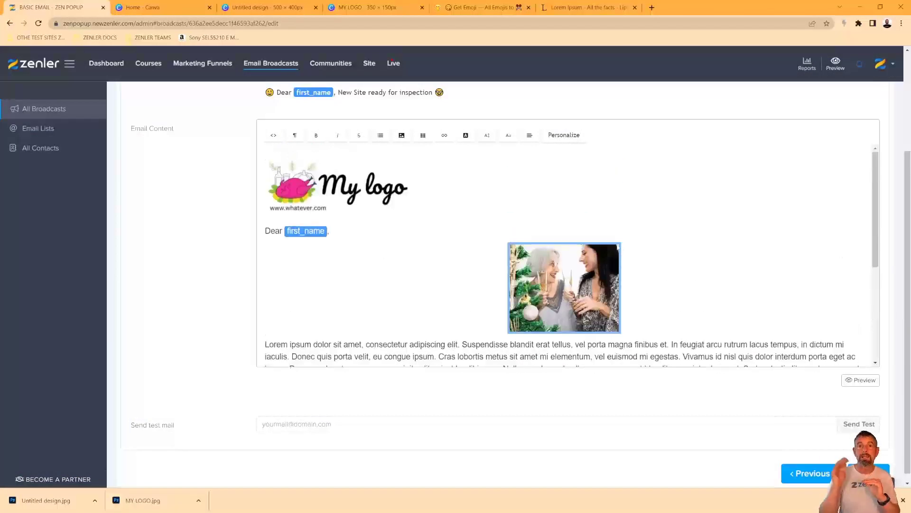
left_click(565, 292)
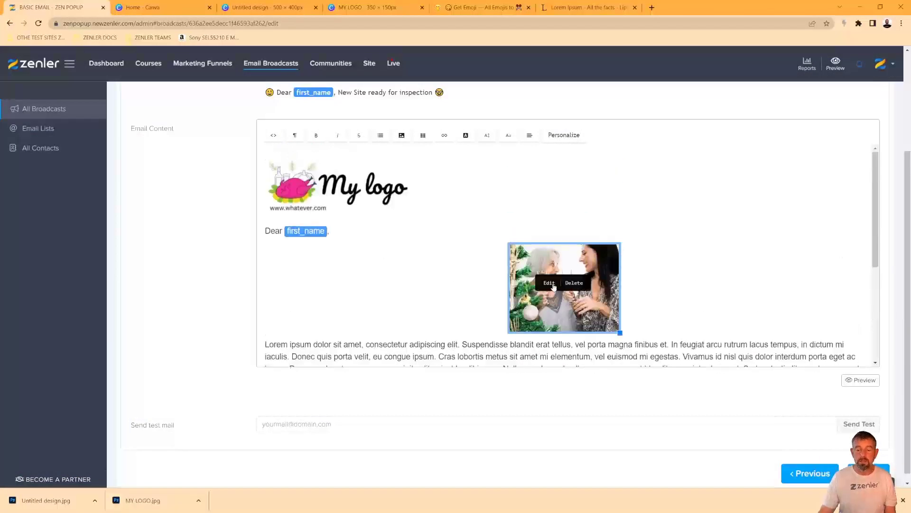
left_click(554, 284)
left_click(441, 277)
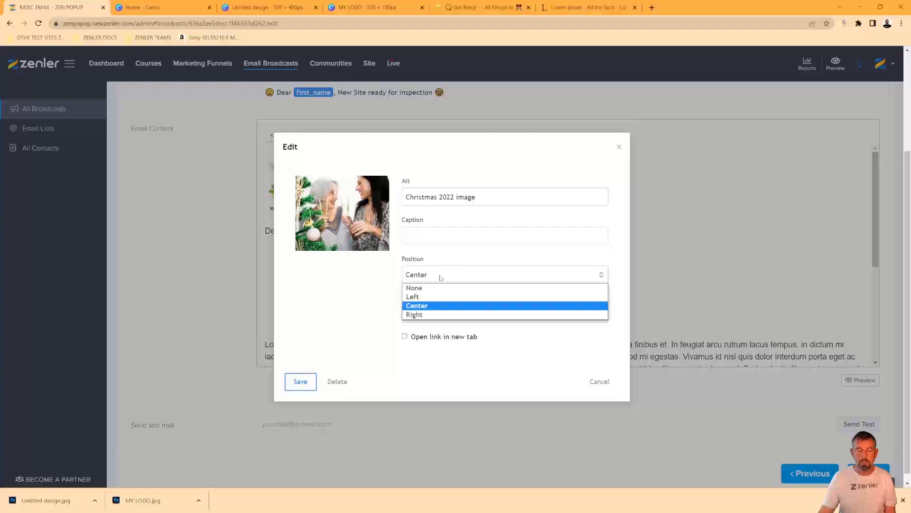
left_click(419, 315)
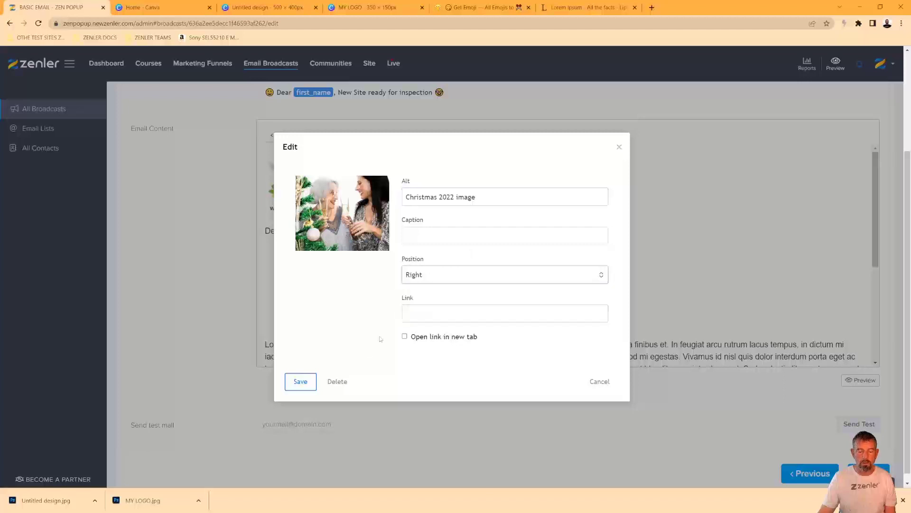
left_click(304, 381)
left_click(506, 274)
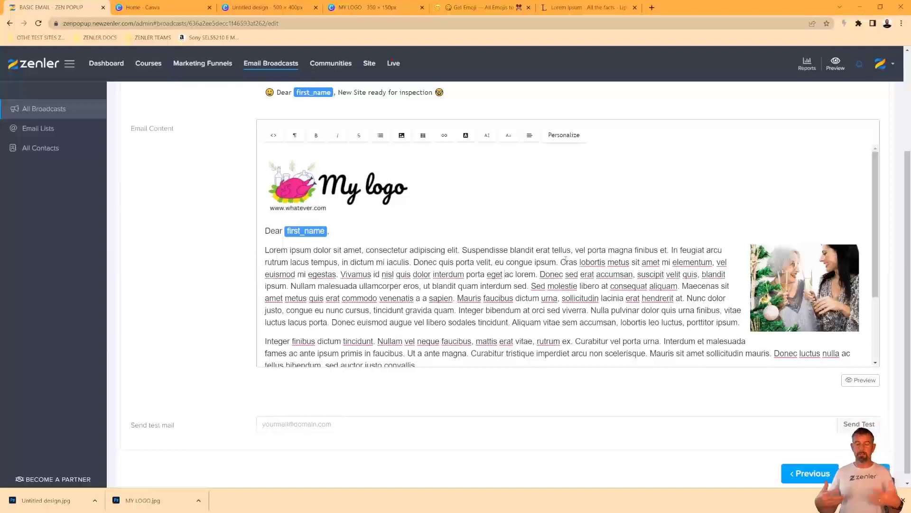
scroll(475, 309, "down", 3)
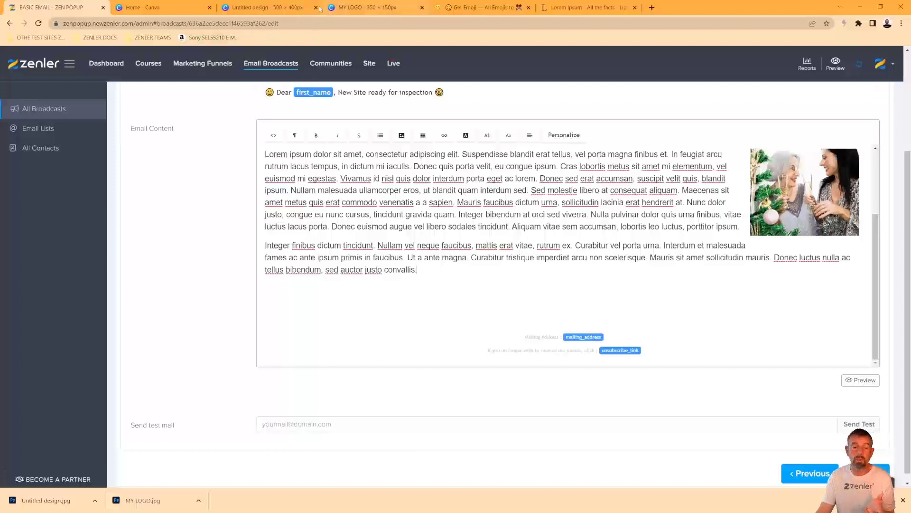
Switch to Canva and open the custom-size settings for a new design.
left_click(181, 12)
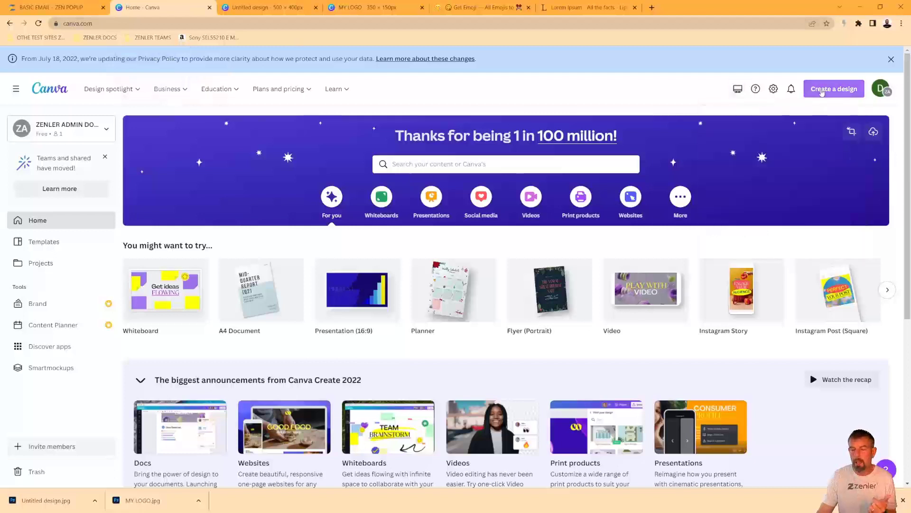
left_click(834, 89)
left_click(733, 322)
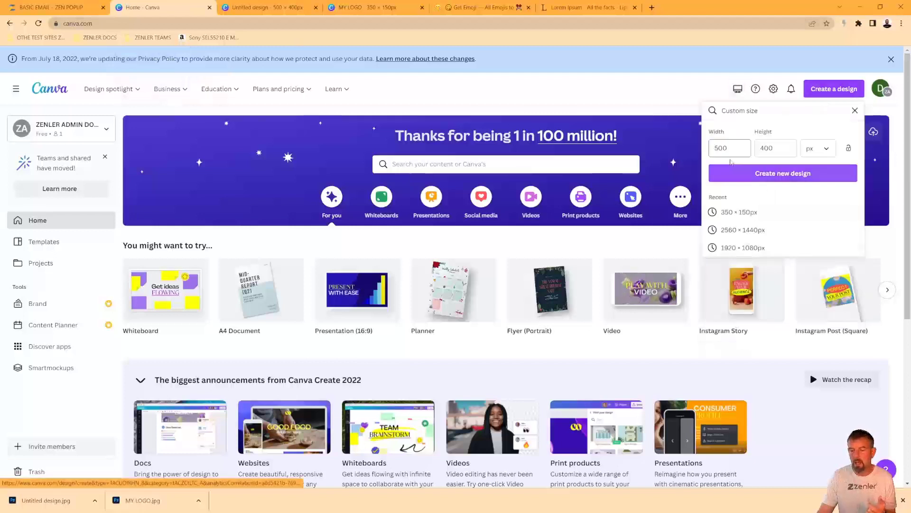
Create a blank custom-size design 60 px wide and 200 px high.
left_click_drag(732, 148, 710, 149)
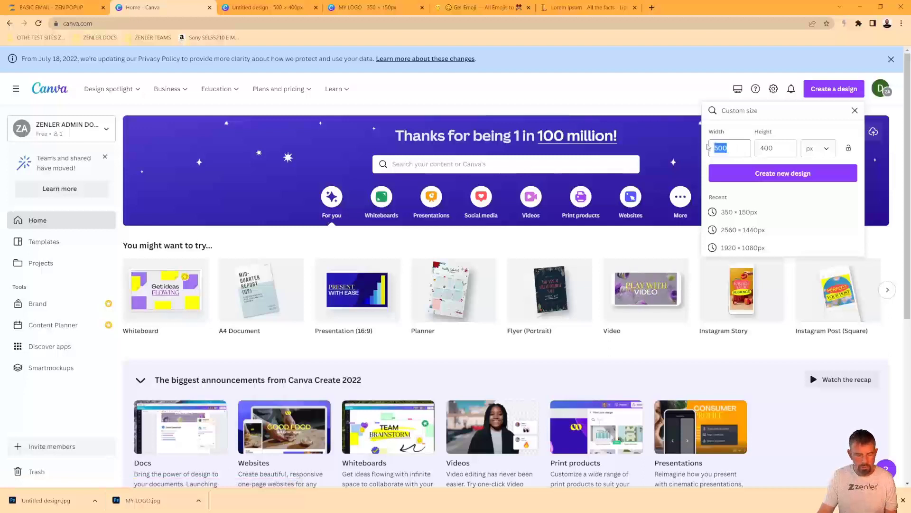
type("100")
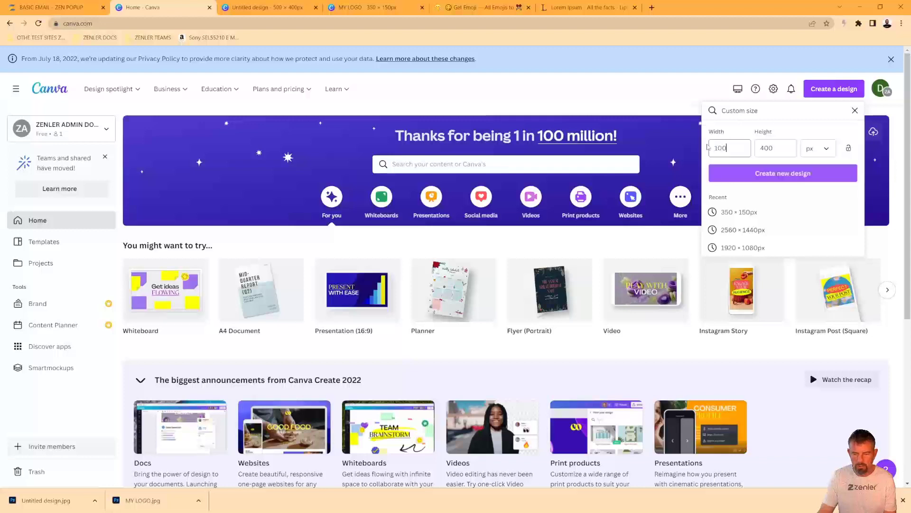
left_click_drag(781, 149, 759, 148)
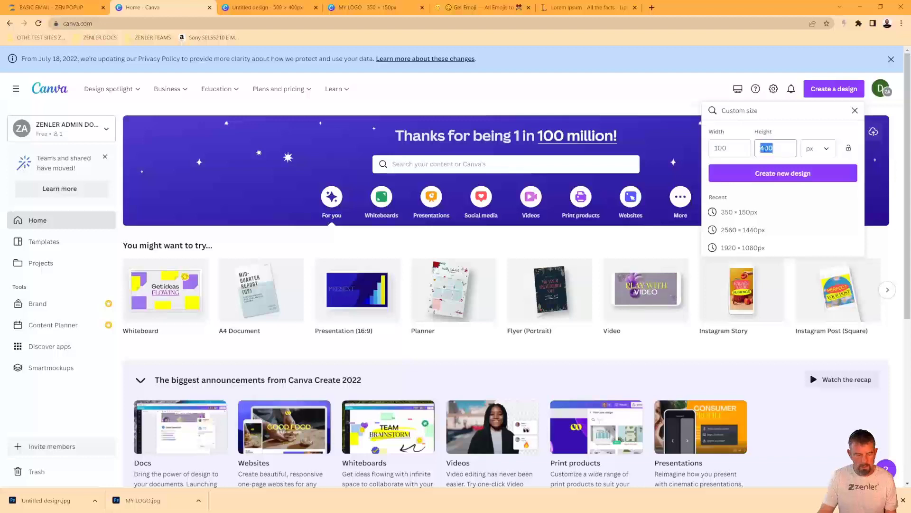
type("300")
double_click(763, 147)
type("200")
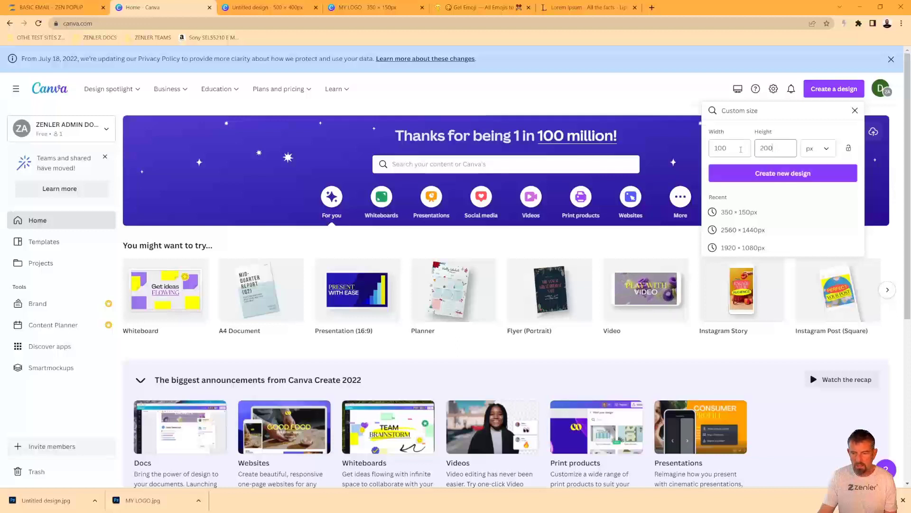
double_click(712, 148)
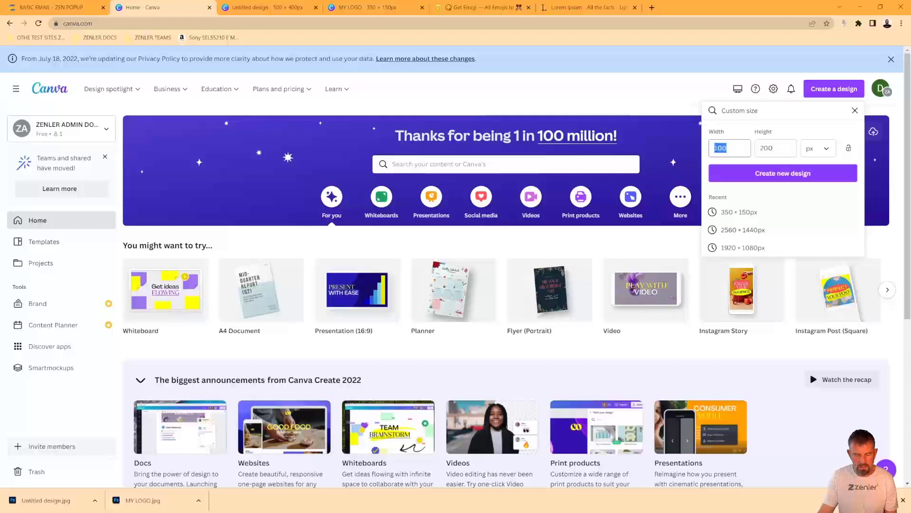
type("60")
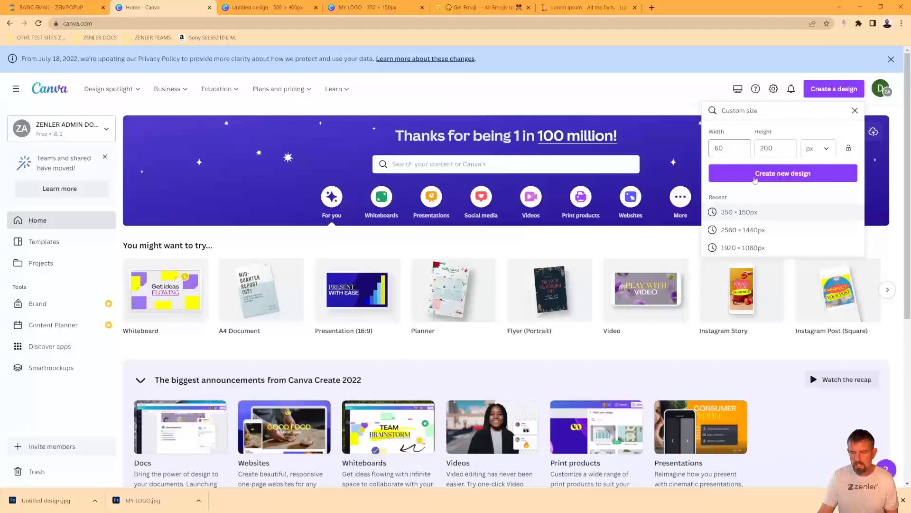
left_click(765, 174)
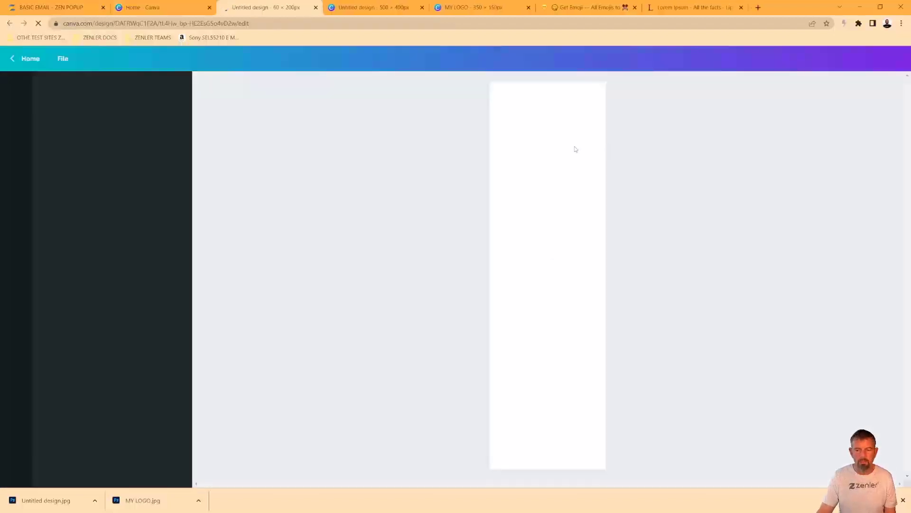
Return to the Canva home page and create a blank custom-size design 150 px wide and 60 px high.
left_click(152, 7)
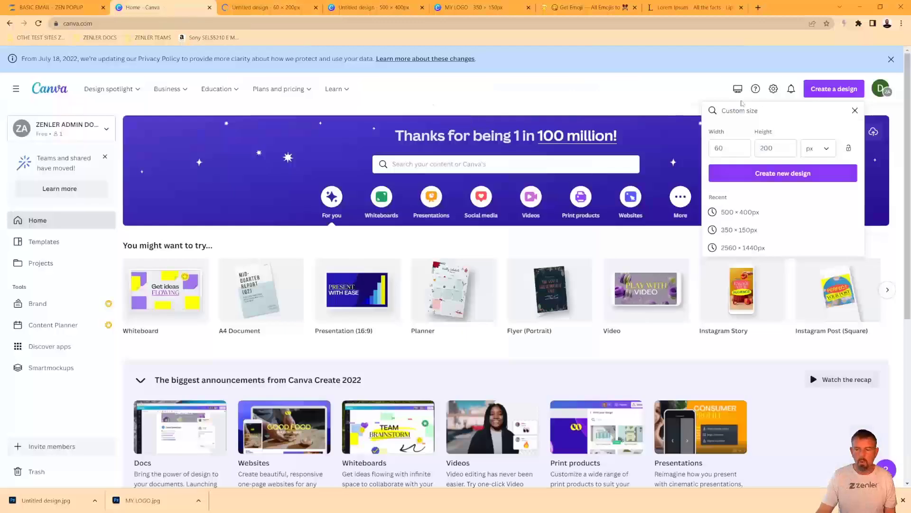
double_click(757, 147)
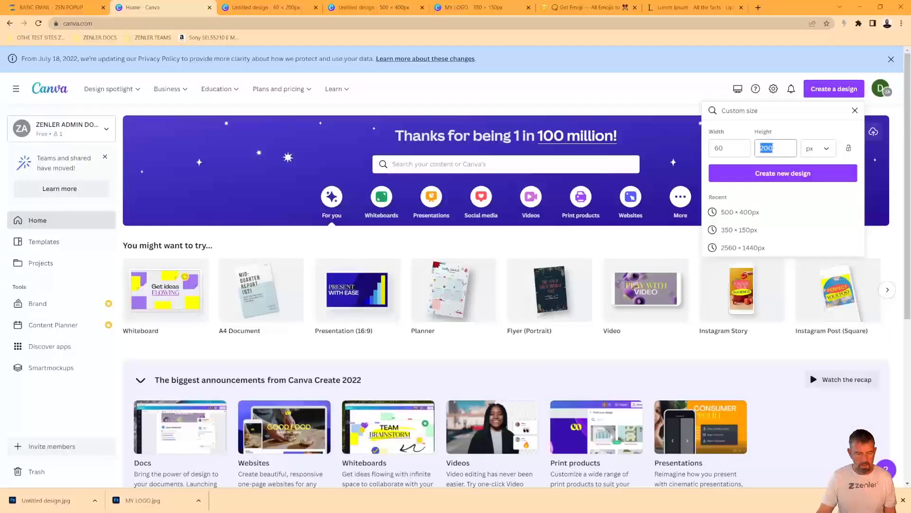
type("4")
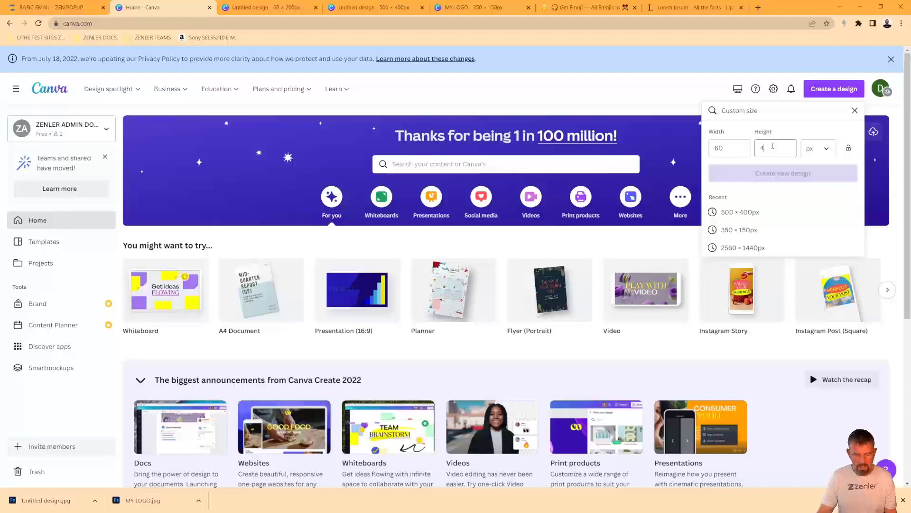
type("60")
double_click(711, 148)
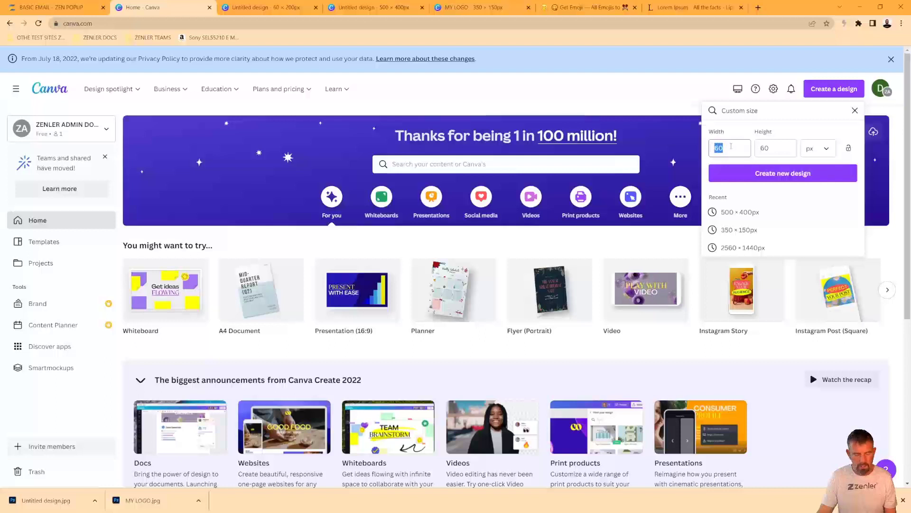
type("100")
left_click_drag(731, 147, 720, 148)
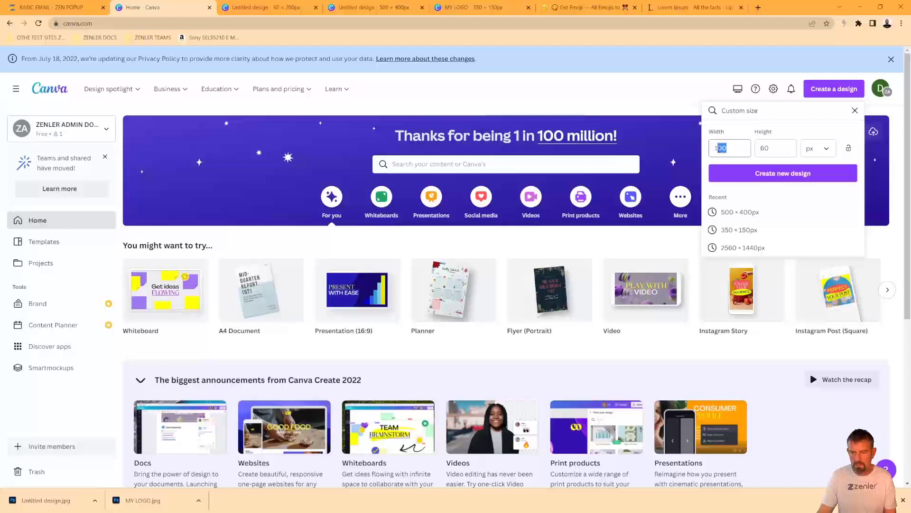
type("50")
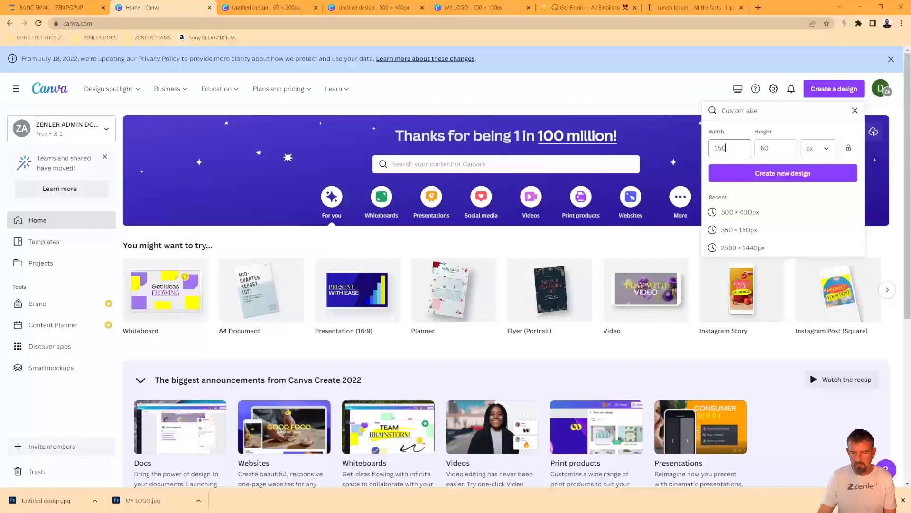
left_click(770, 174)
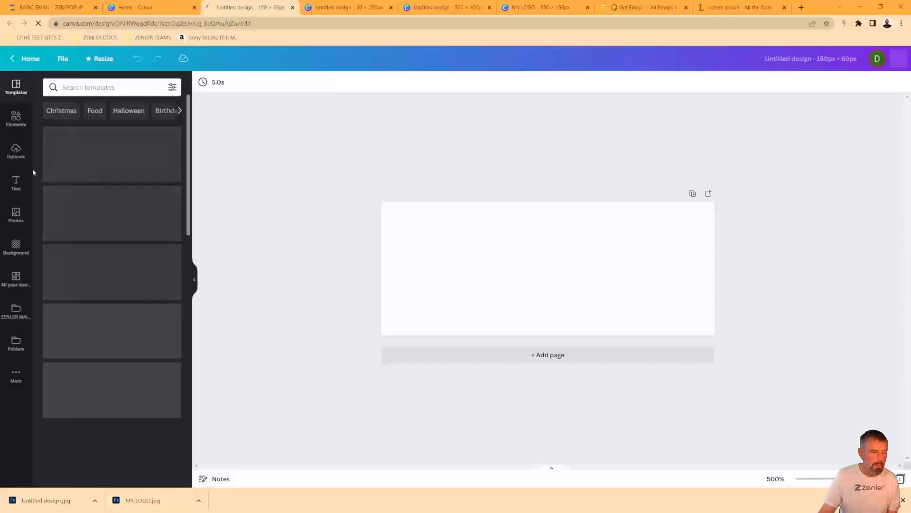
Add a heading to the blank design in the Amsterdam Four font, containing the sender's full name as a signature.
left_click(17, 183)
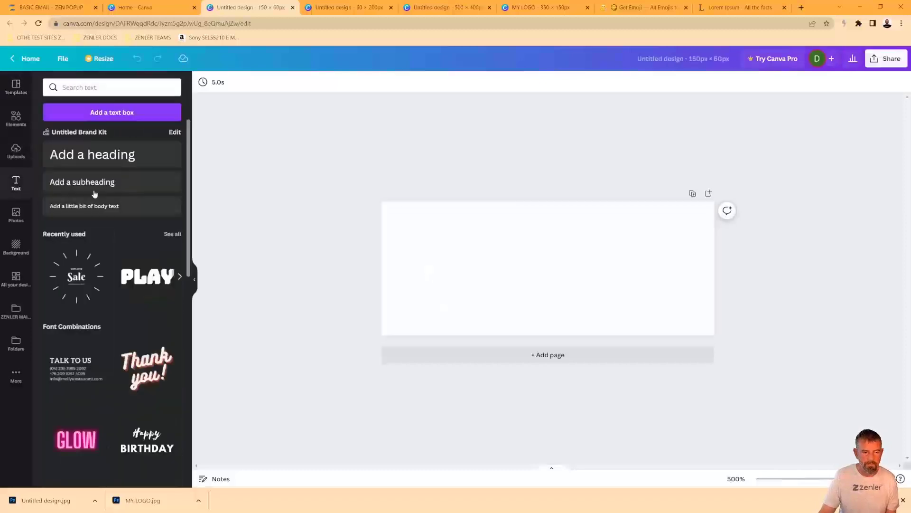
left_click_drag(92, 158, 519, 259)
left_click(267, 84)
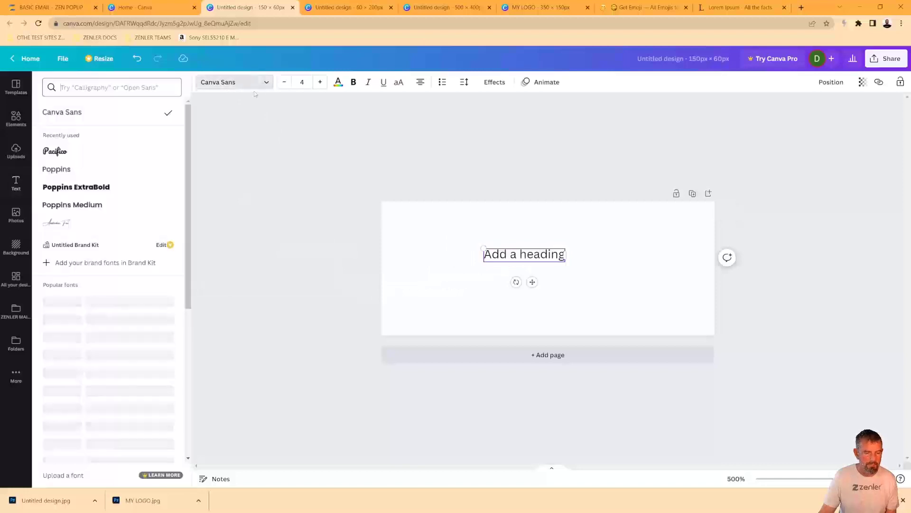
left_click(62, 222)
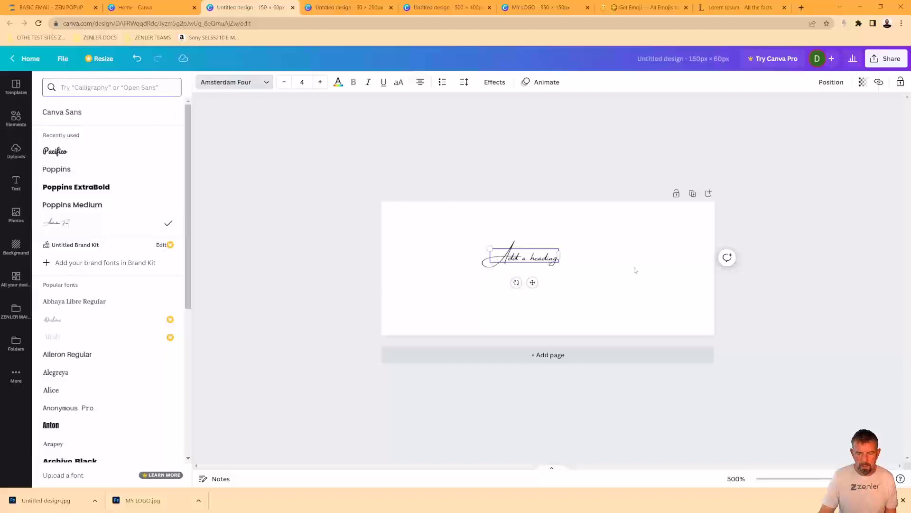
type("David")
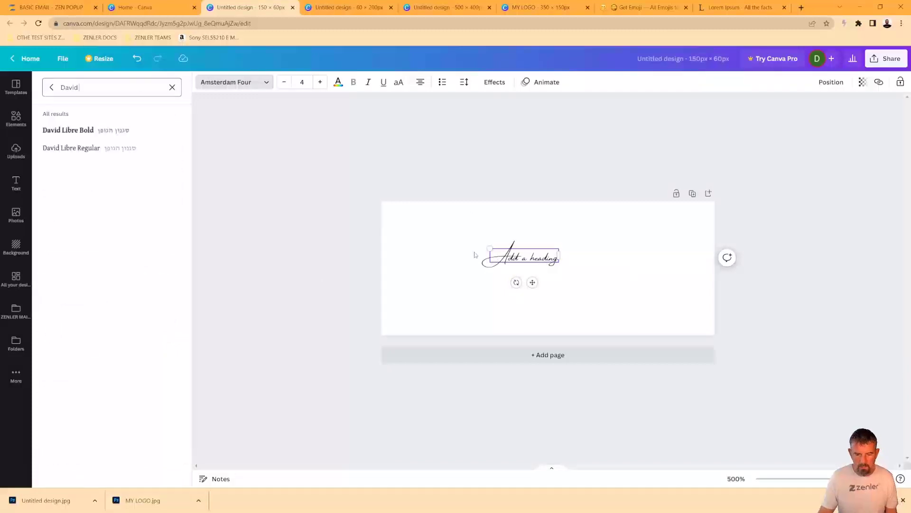
left_click_drag(490, 256, 560, 256)
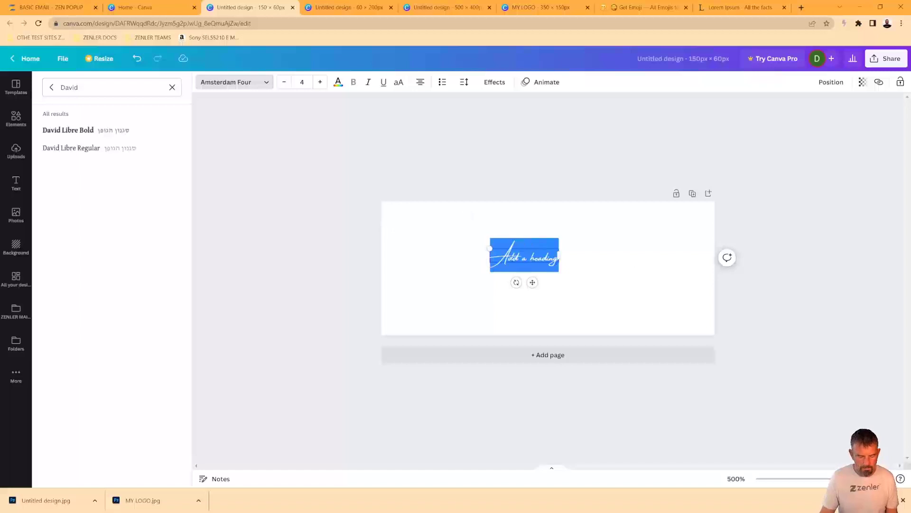
type("David Zenler")
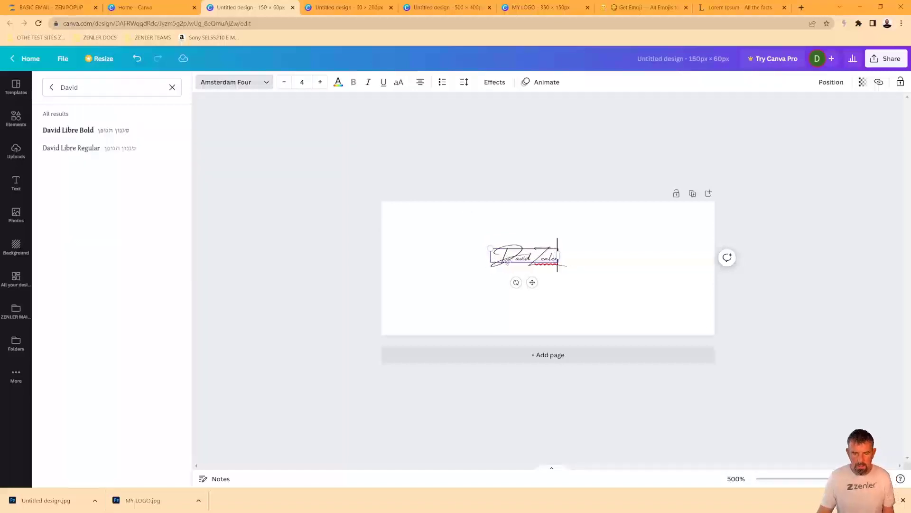
Enlarge the signature text to a font size of about 16.4 so it spans the canvas, and center it vertically.
left_click_drag(490, 247, 394, 230)
mouse_move(560, 264)
left_mouse_down()
mouse_move(697, 314)
mouse_move(668, 305)
left_mouse_up()
left_click(718, 289)
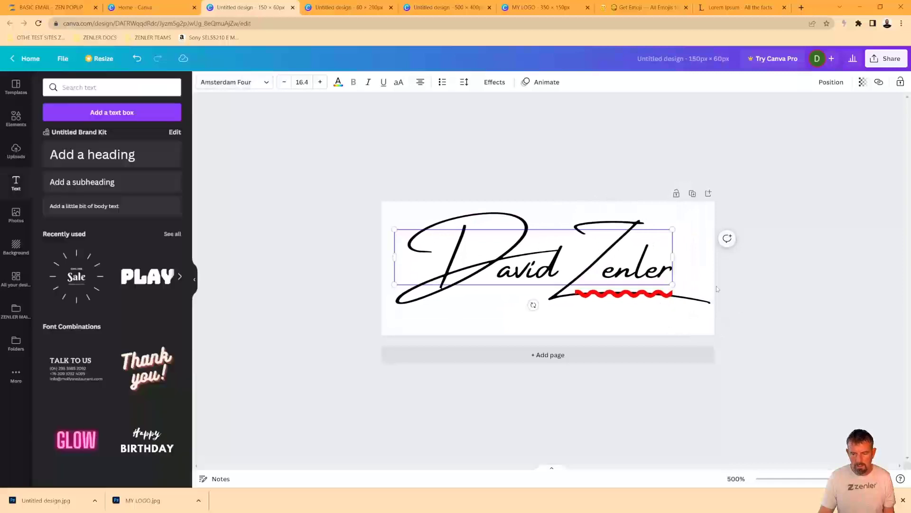
left_click(721, 314)
left_click_drag(541, 278, 542, 286)
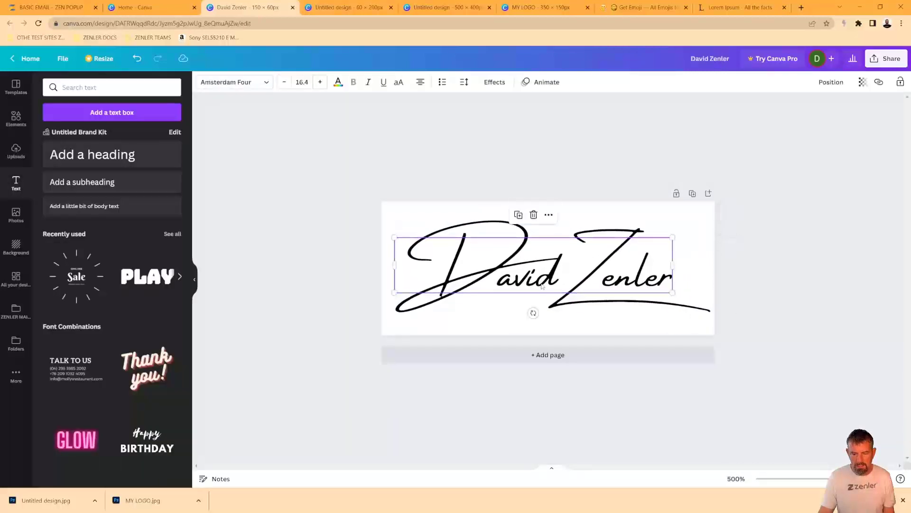
left_click(758, 282)
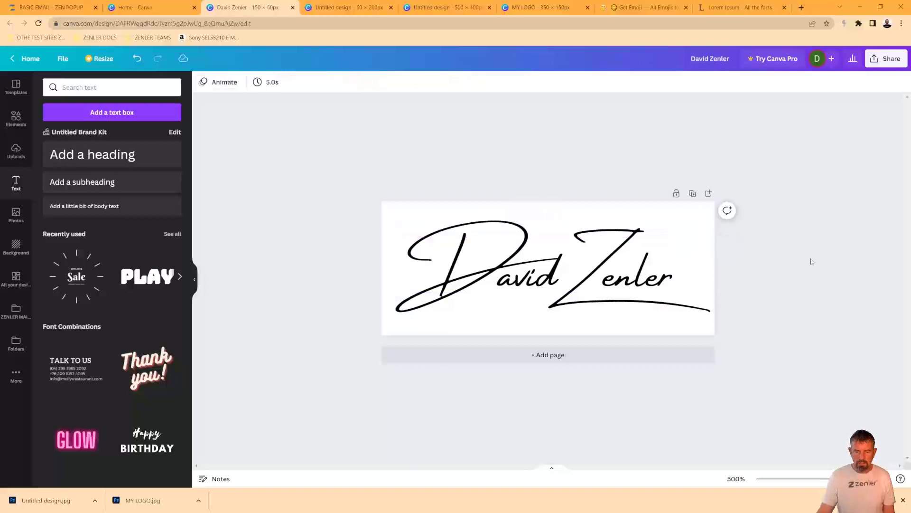
Download the signature design as a JPG and show the file in its download folder.
left_click(887, 59)
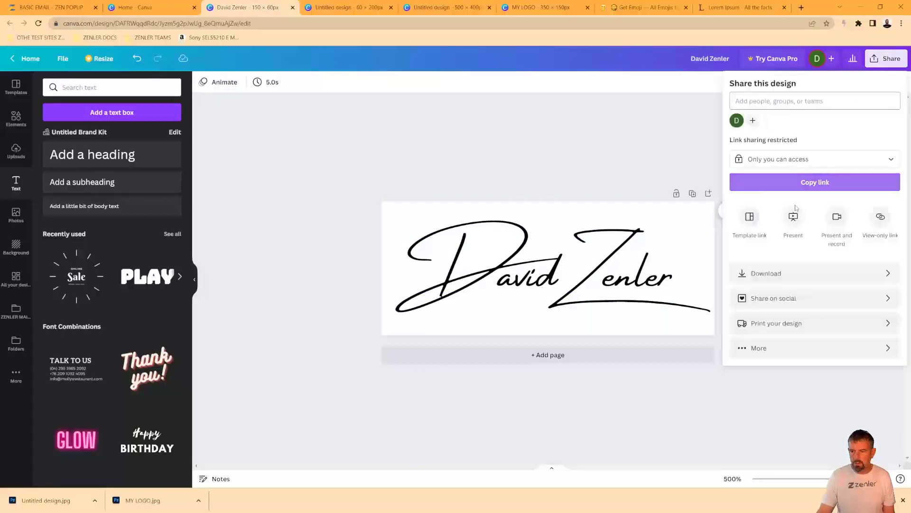
left_click(764, 272)
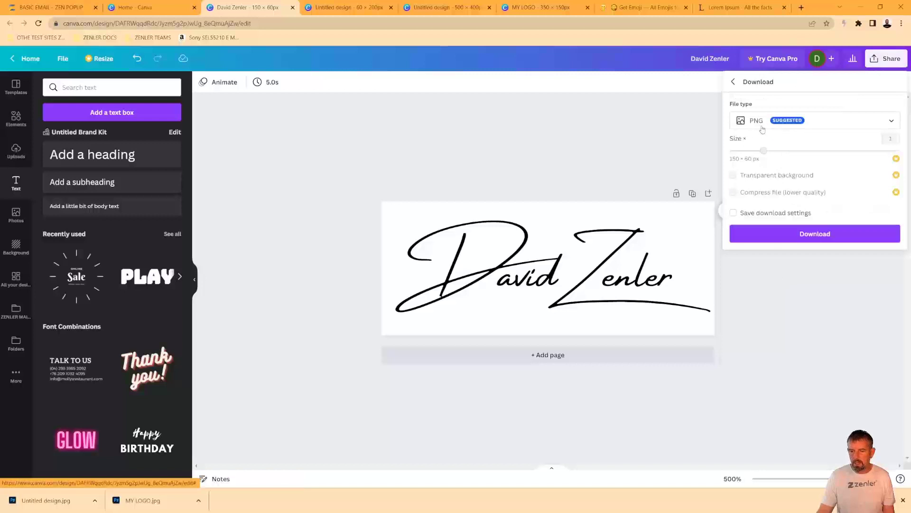
left_click(821, 127)
left_click(766, 146)
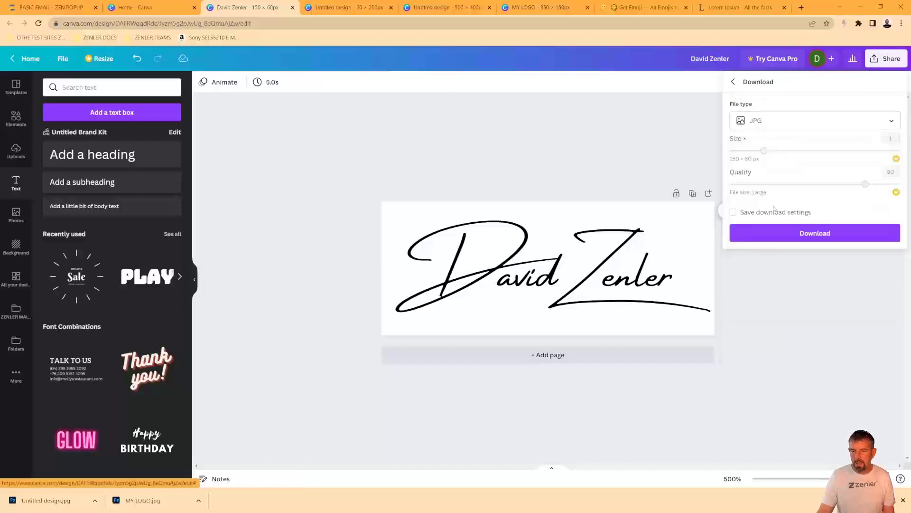
left_click(810, 234)
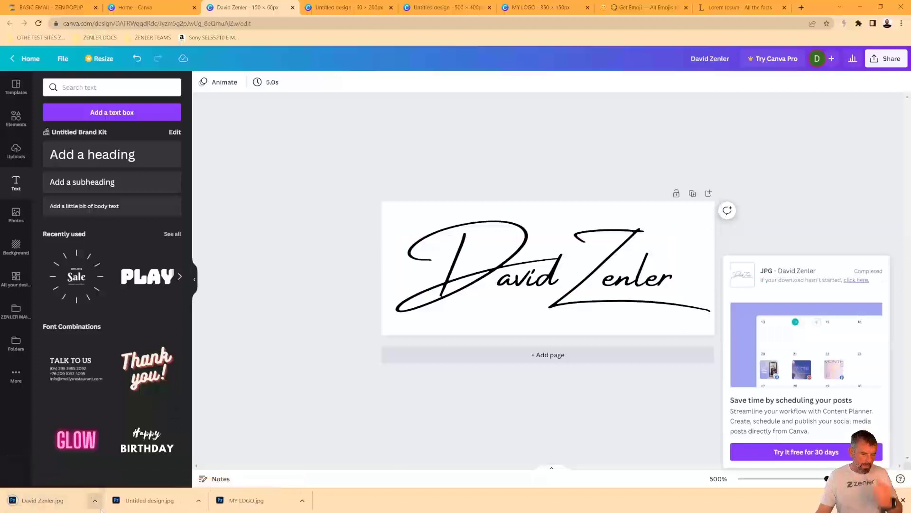
left_click(95, 501)
left_click(116, 472)
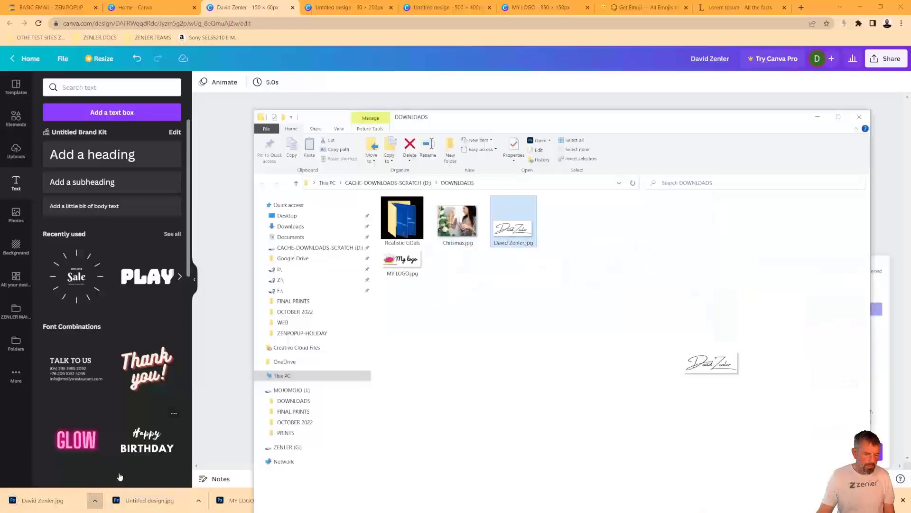
left_click_drag(510, 221, 292, 225)
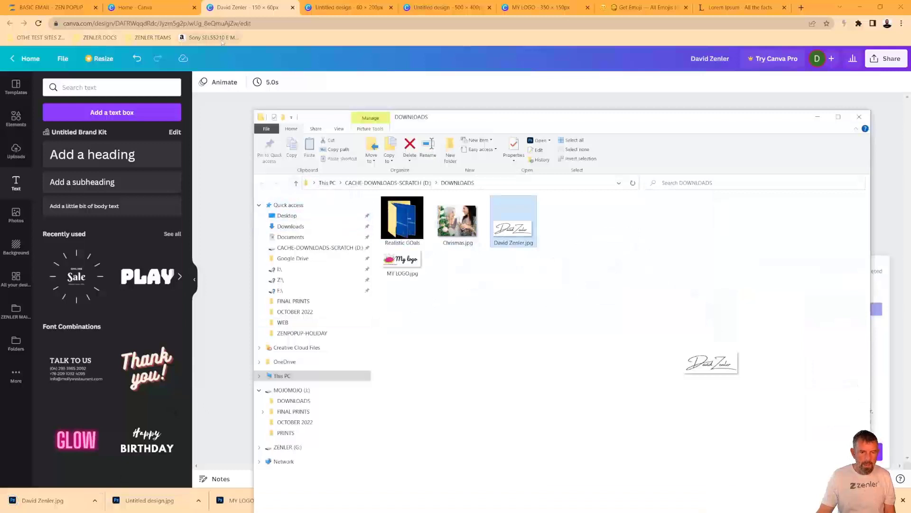
Switch back to the Zenler broadcast and add the closing line "All the best" below the last body paragraph, followed by an empty line.
left_click(63, 8)
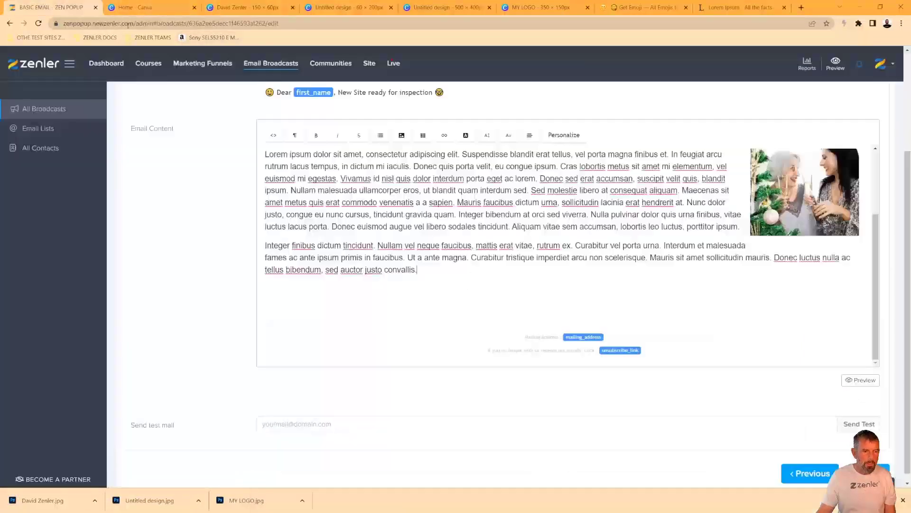
left_click(447, 271)
key("Return")
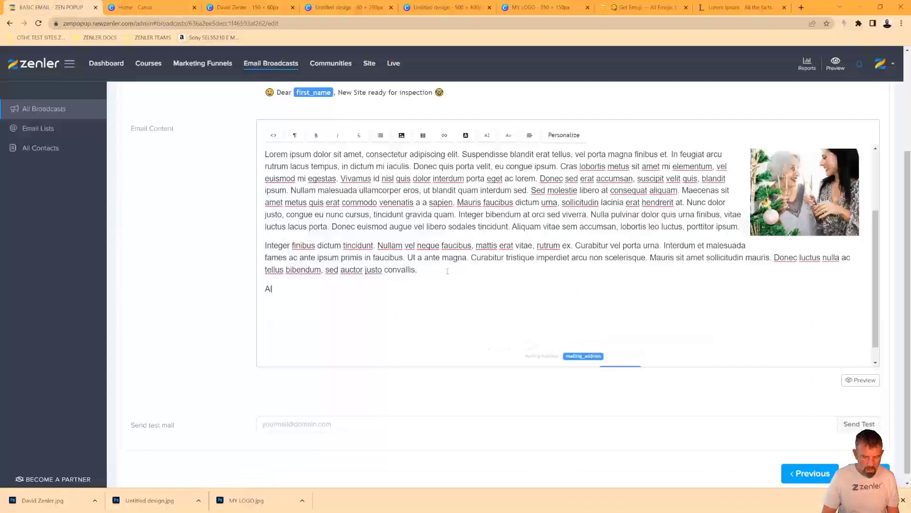
type("All the best")
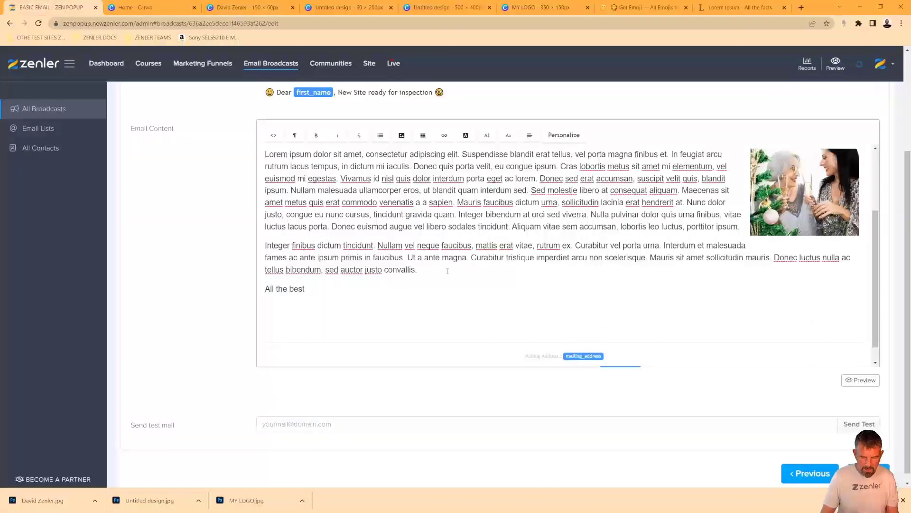
key("Return")
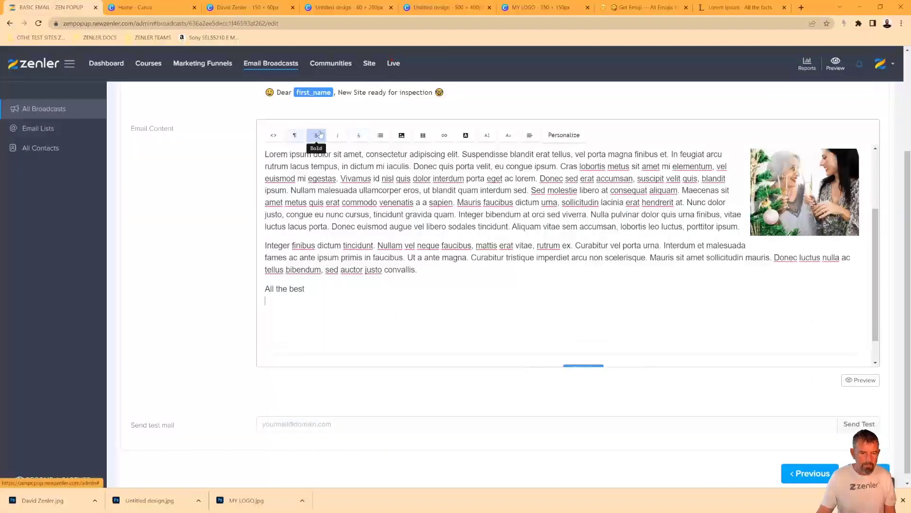
Insert the downloaded signature image from the computer directly below "All the best", leaving no empty line between them.
key("BackSpace")
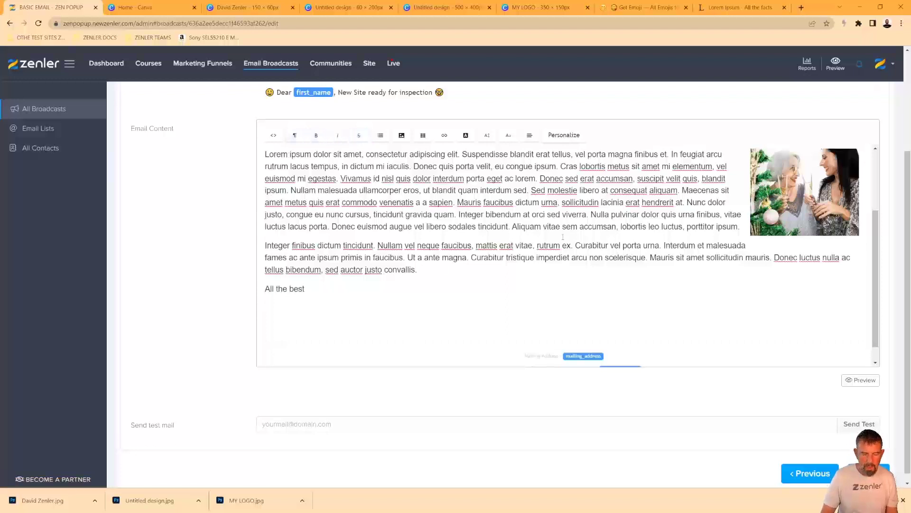
key("Return")
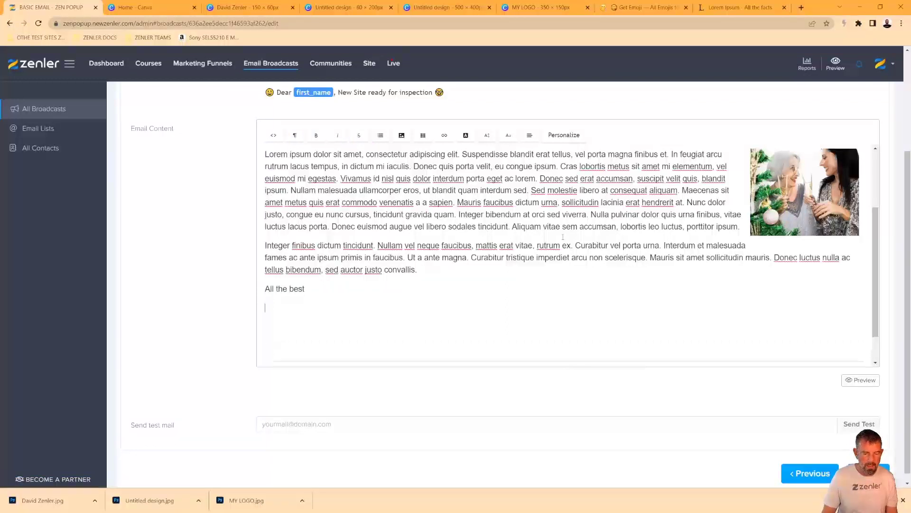
key("BackSpace")
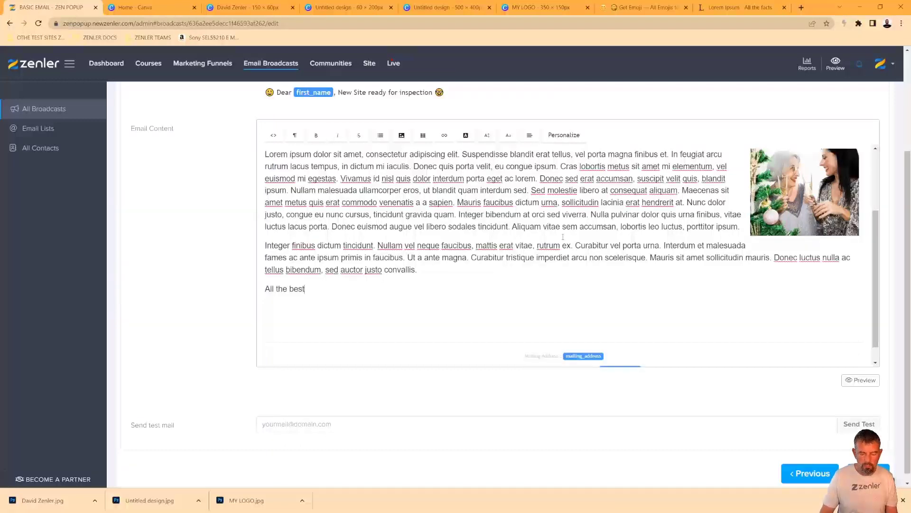
key("Return")
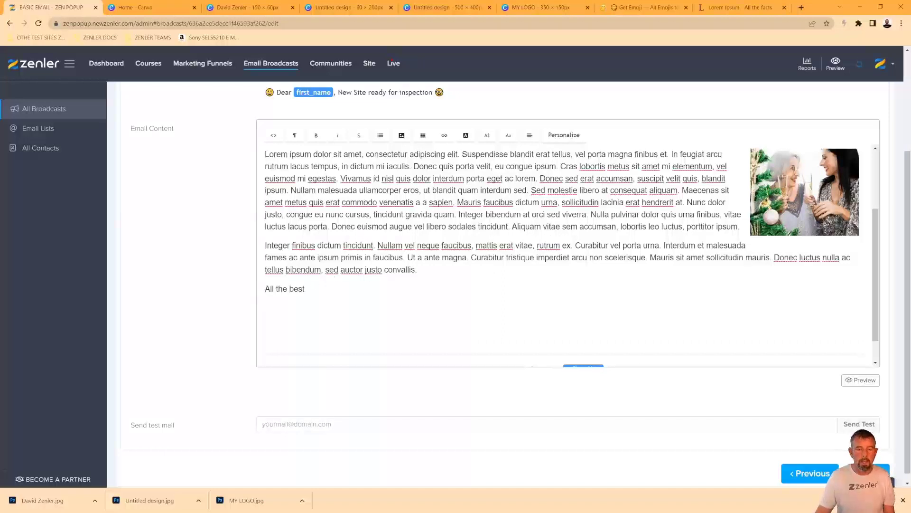
left_click(402, 135)
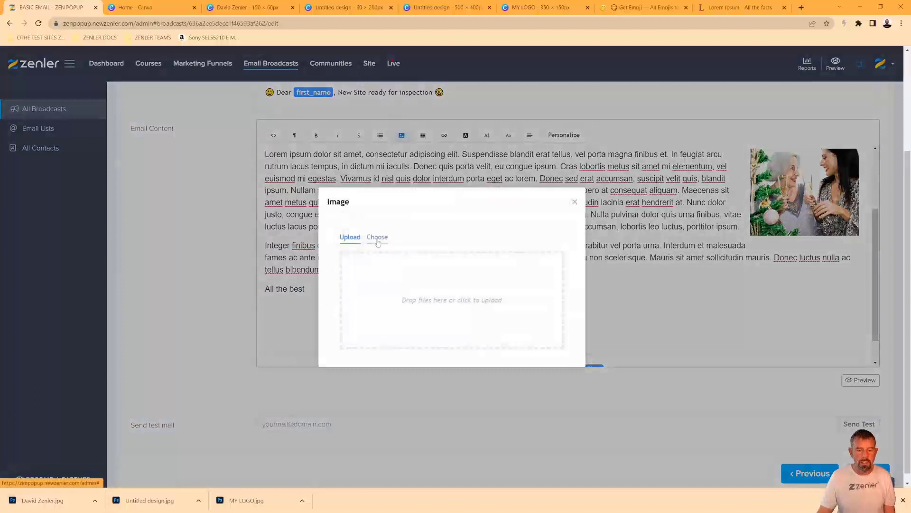
left_click(412, 289)
left_click(197, 97)
left_click(789, 299)
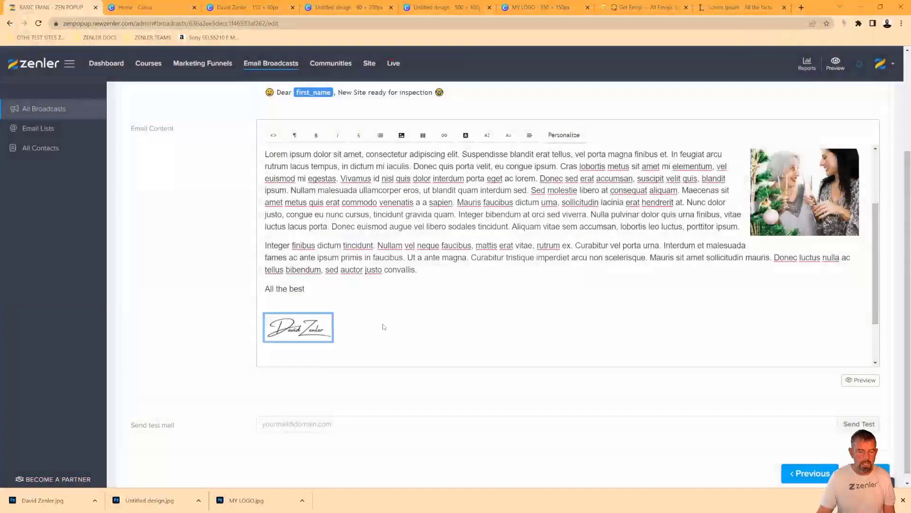
left_click(380, 303)
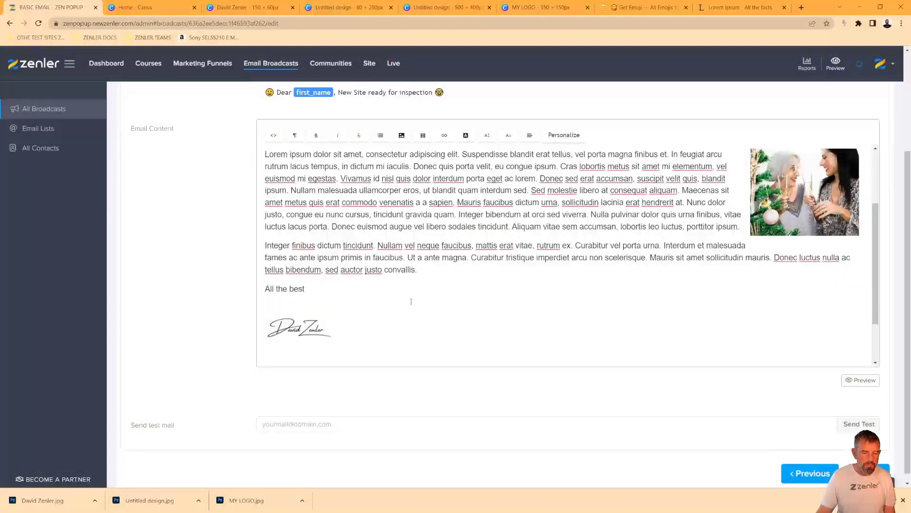
key("BackSpace")
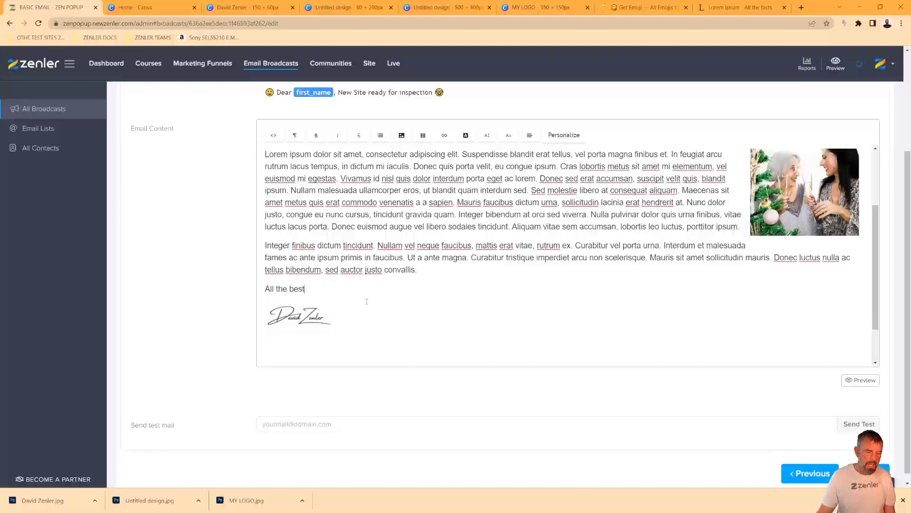
Give the signature image the sender's full name as its alt text.
left_click(305, 311)
left_click(277, 299)
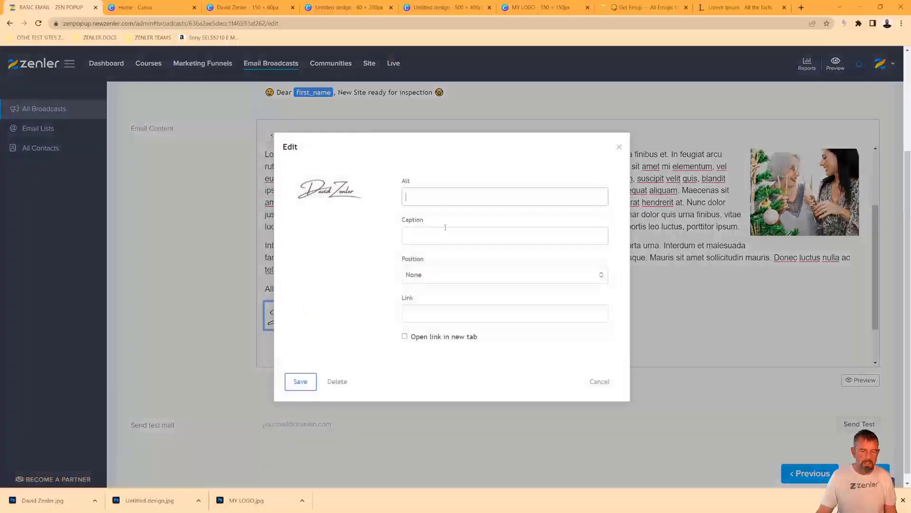
type("David Zenler")
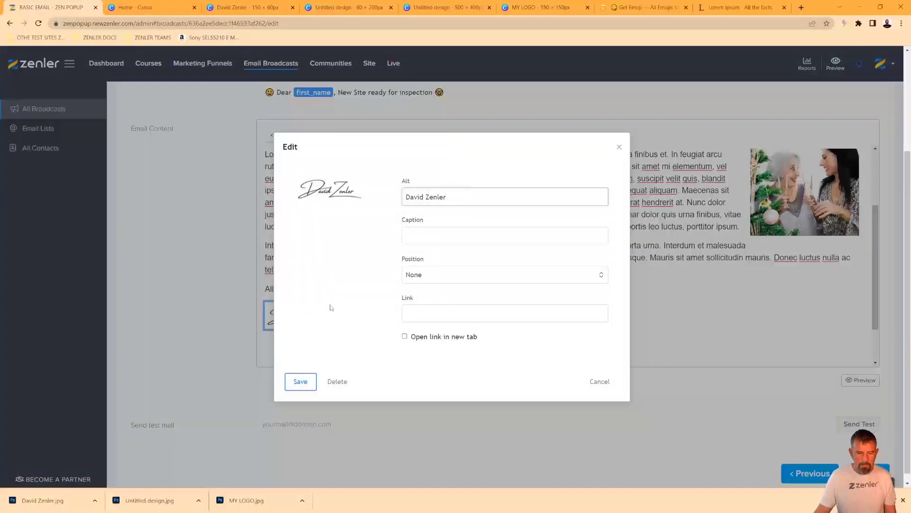
left_click(300, 381)
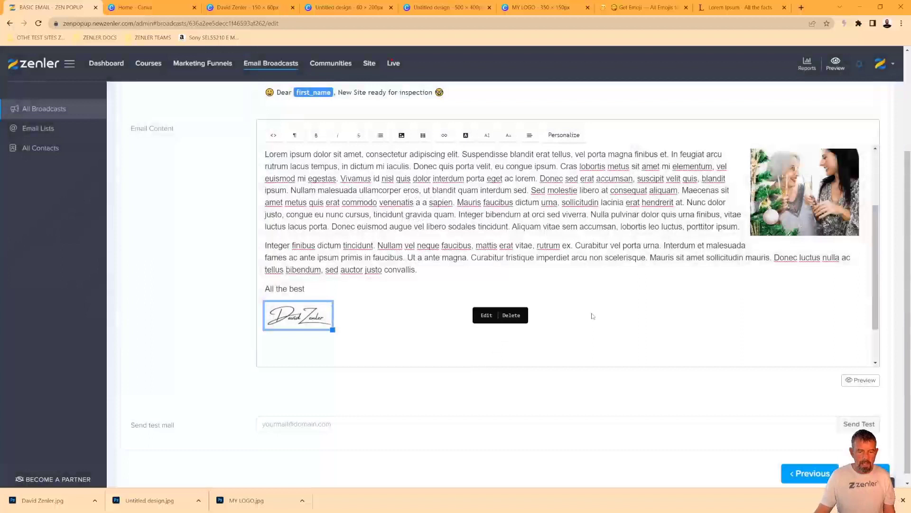
Preview the whole email from the subject down to the signature, and close the preview.
scroll(594, 316, "down", 2)
left_click(861, 380)
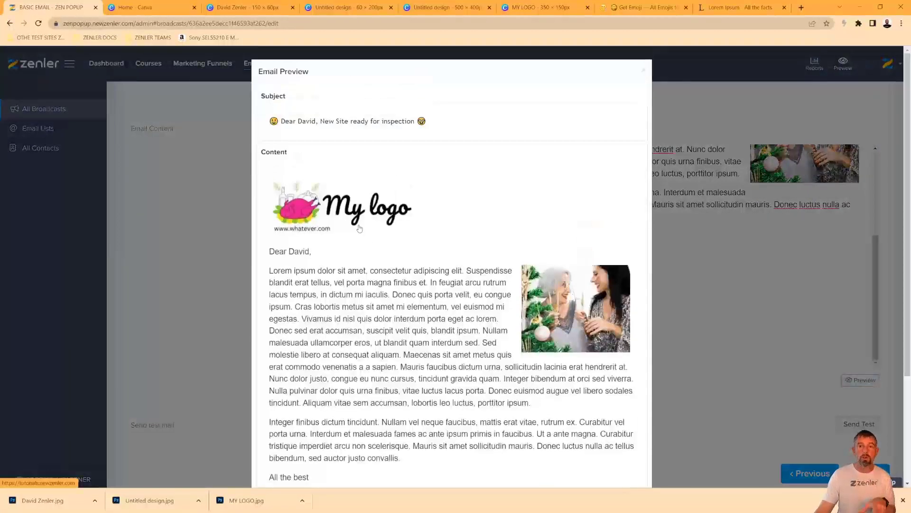
scroll(360, 229, "down", 3)
scroll(613, 125, "up", 3)
left_click(643, 71)
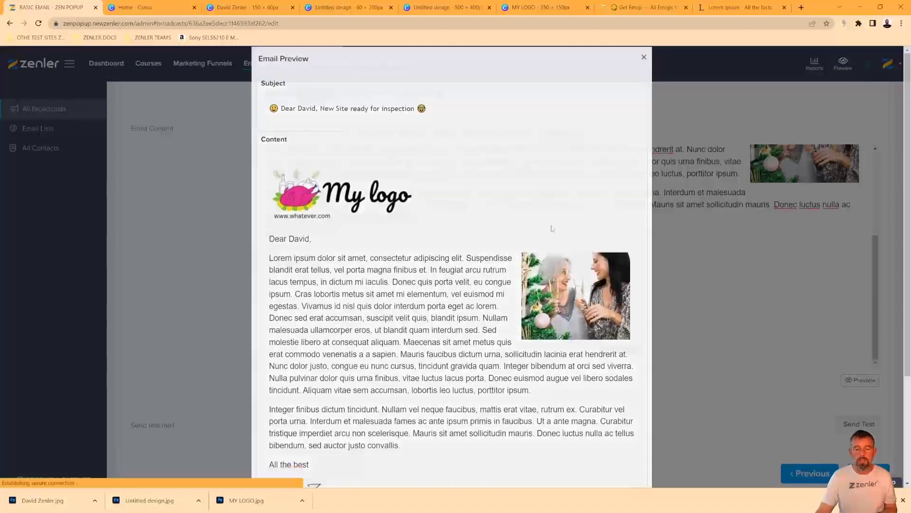
Add the line "All about the best learning management system" between the greeting and the first body paragraph, correcting its spelling.
scroll(466, 227, "up", 3)
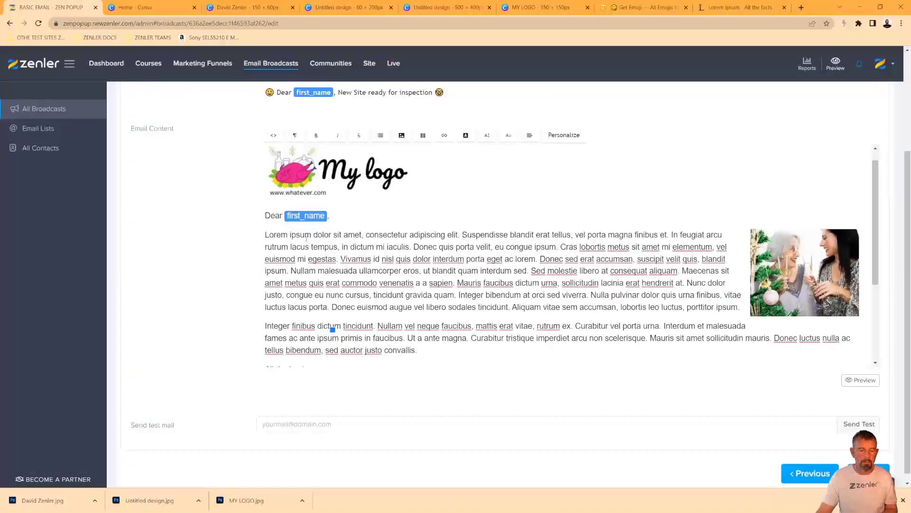
left_click(375, 216)
key("Return")
type("All about the best learning managment")
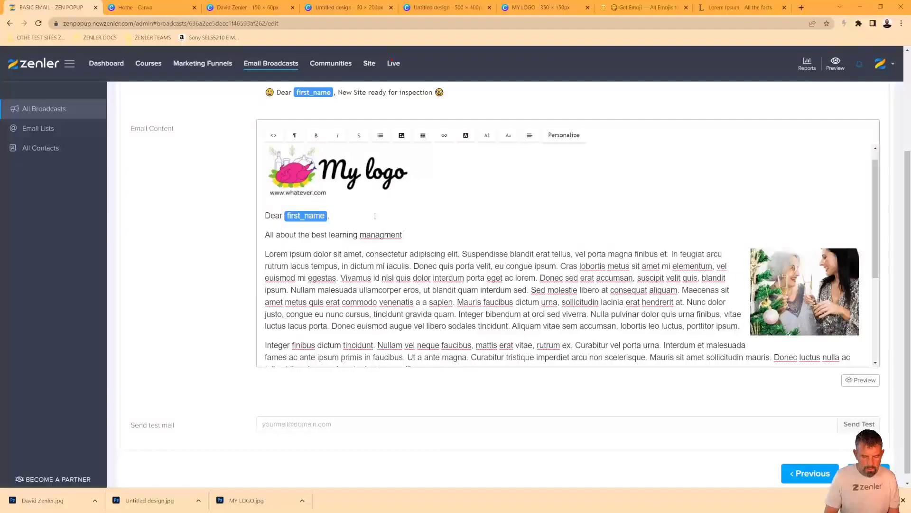
type("system")
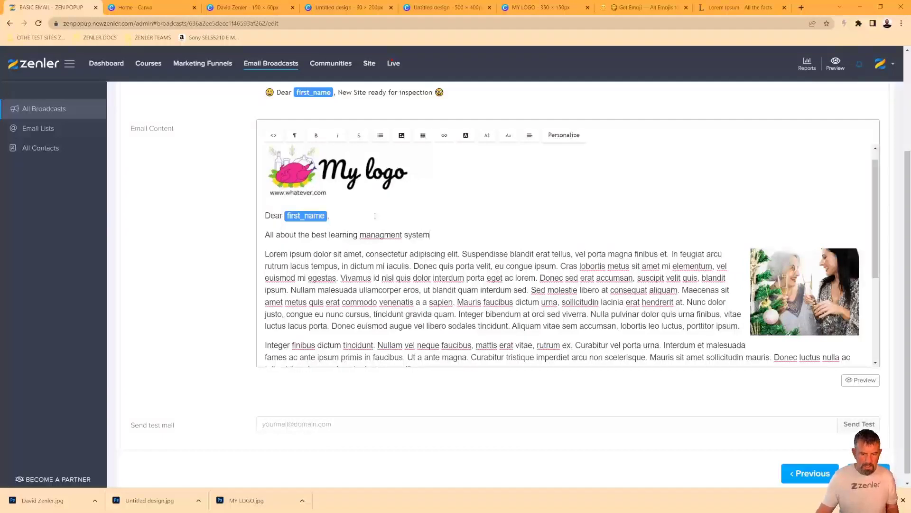
right_click(383, 235)
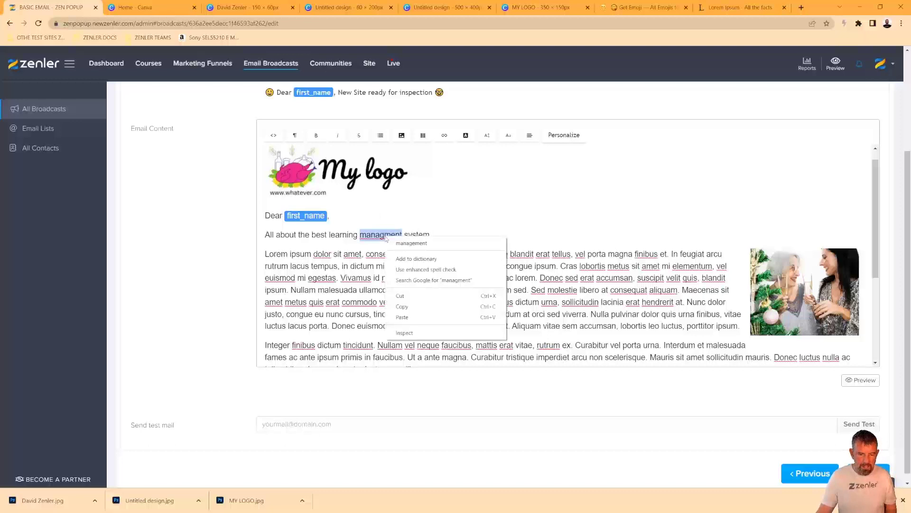
left_click(408, 243)
Make the new line under the greeting bold and format it as Heading 2.
left_click_drag(435, 235, 253, 238)
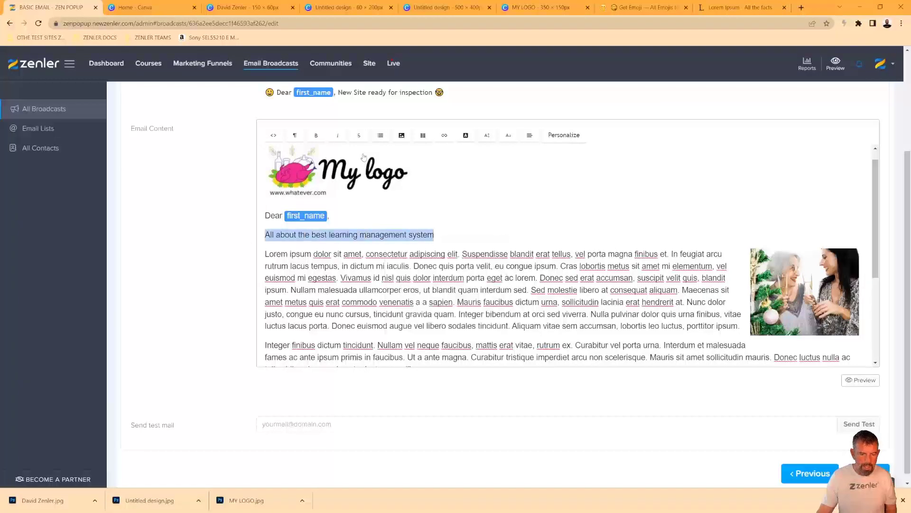
left_click(316, 135)
left_click(496, 239)
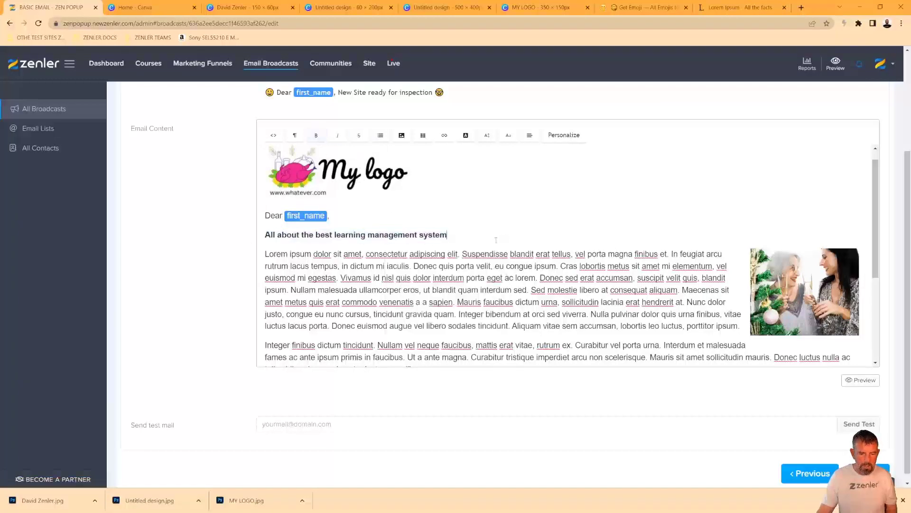
left_click_drag(480, 254, 281, 246)
left_click_drag(447, 234, 262, 235)
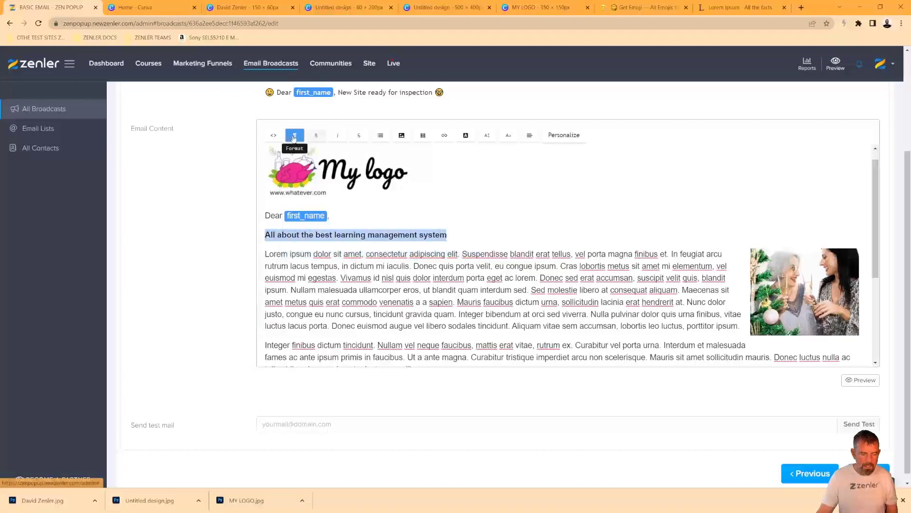
left_click(295, 136)
left_click(309, 247)
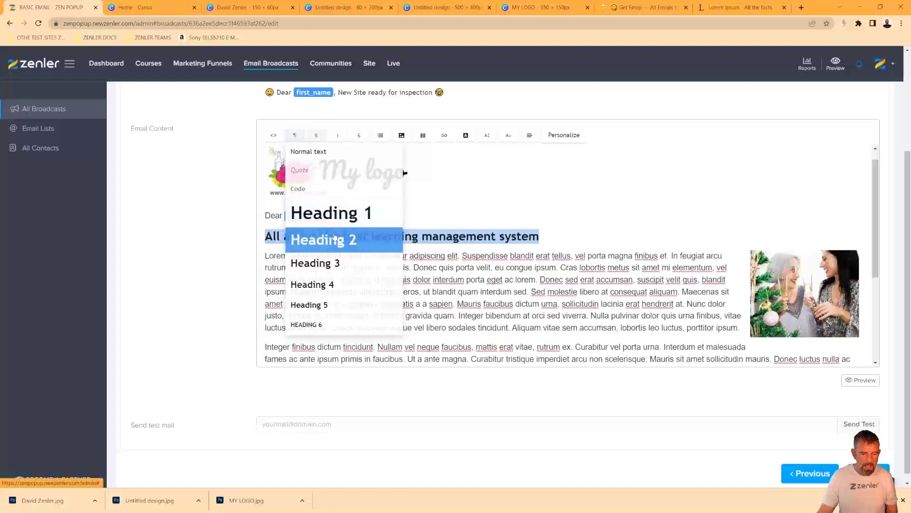
left_click(564, 236)
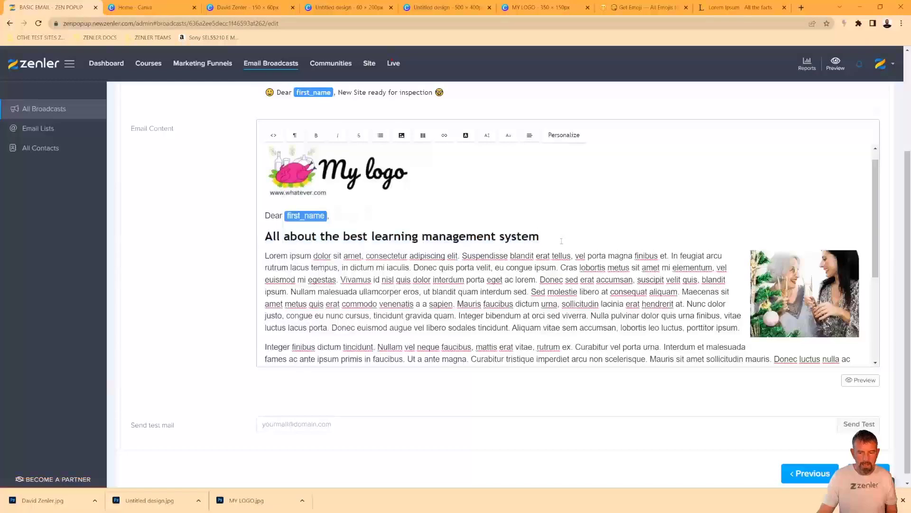
Copy the heading to a new line below the first body paragraph, with no empty line after it.
left_click_drag(541, 236, 264, 240)
key("ctrl+c")
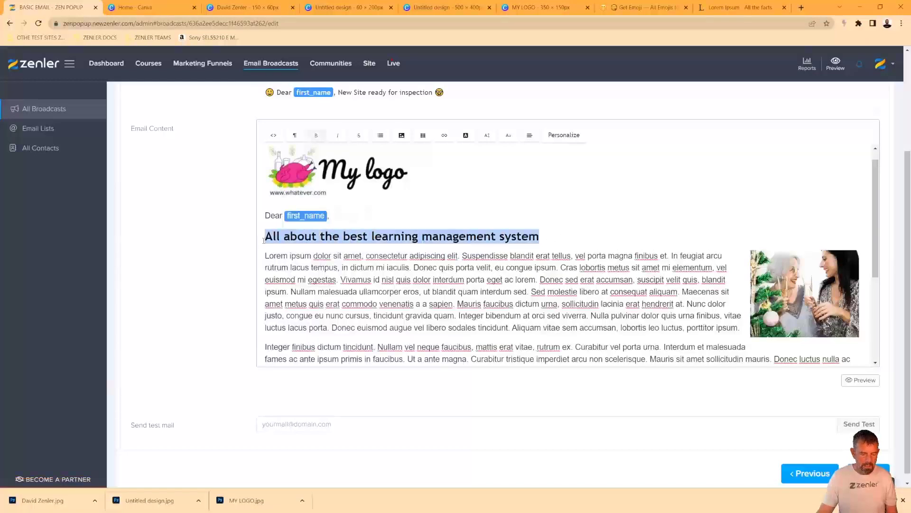
left_click(739, 328)
key("Return")
key("ctrl+v")
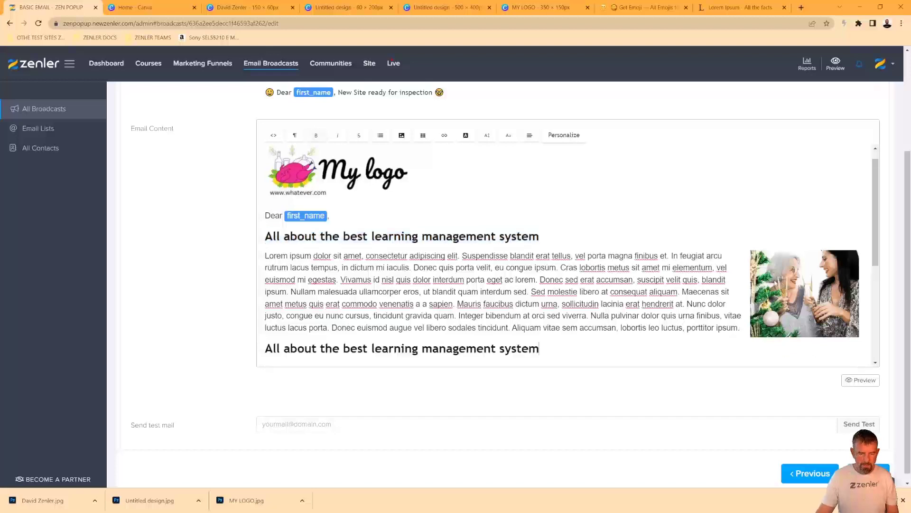
scroll(340, 271, "down", 2)
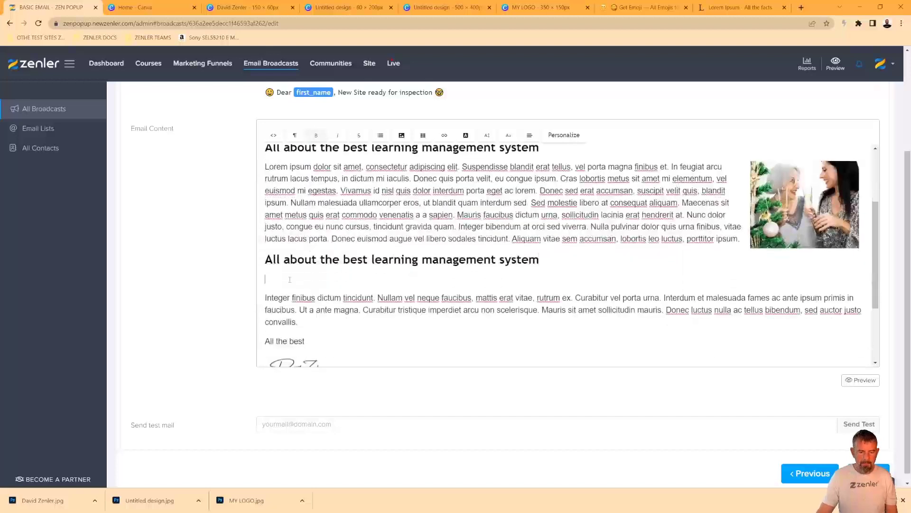
key("BackSpace")
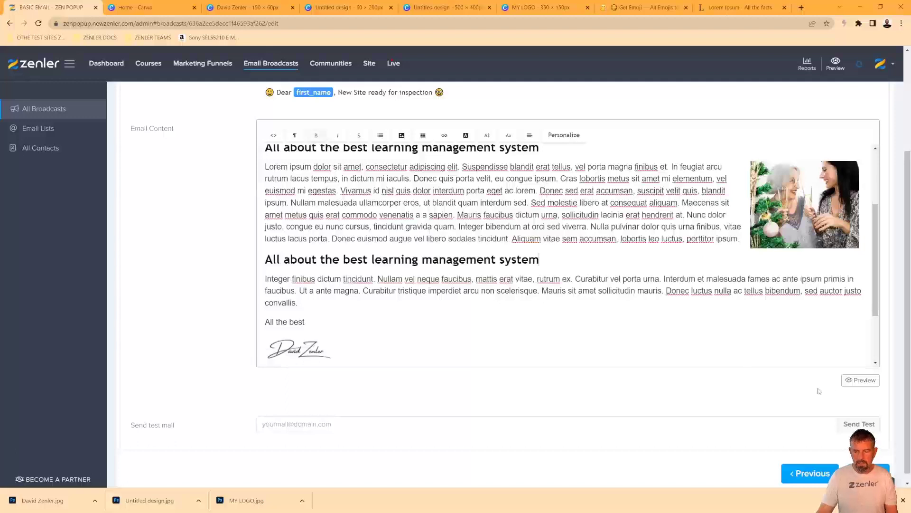
Preview the email with both headings in place, and close the preview.
left_click(861, 380)
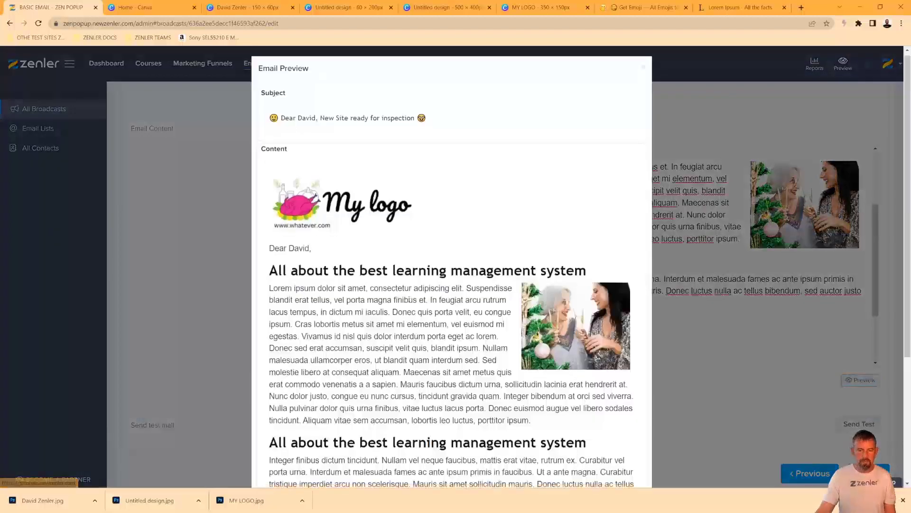
scroll(561, 145, "down", 2)
scroll(691, 147, "up", 2)
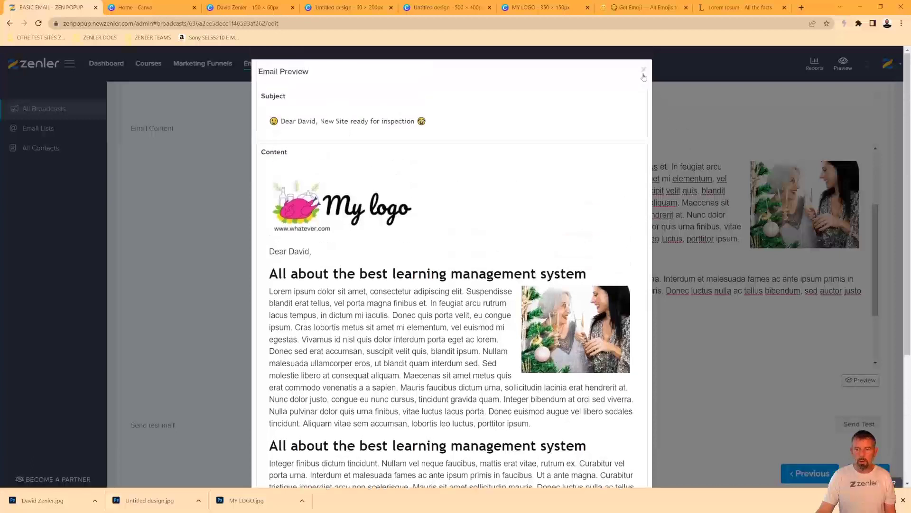
left_click(644, 75)
left_click(748, 238)
key("Return")
type("READM MORE>>")
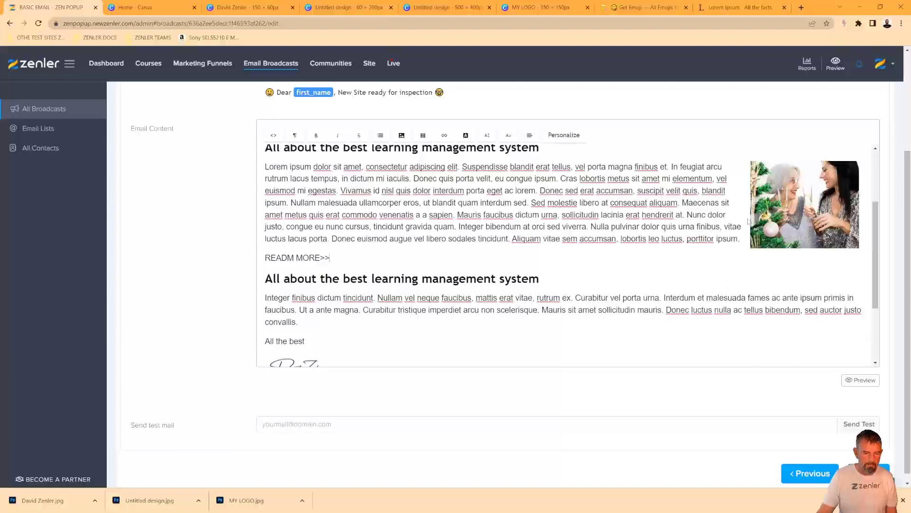
left_click_drag(335, 257, 264, 258)
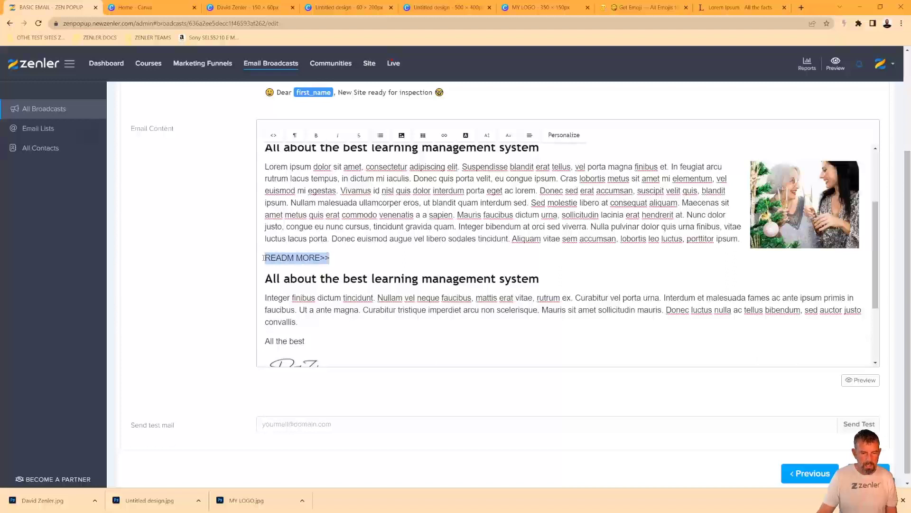
left_click(444, 135)
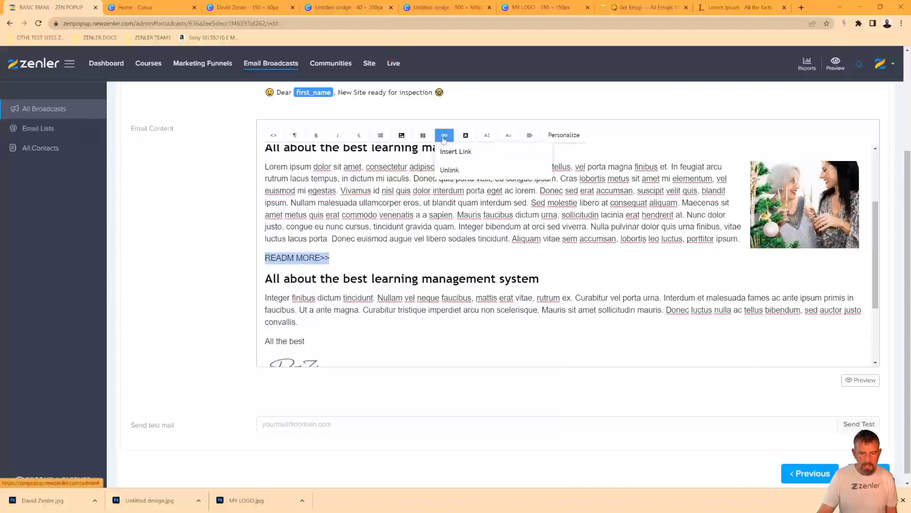
left_click(448, 152)
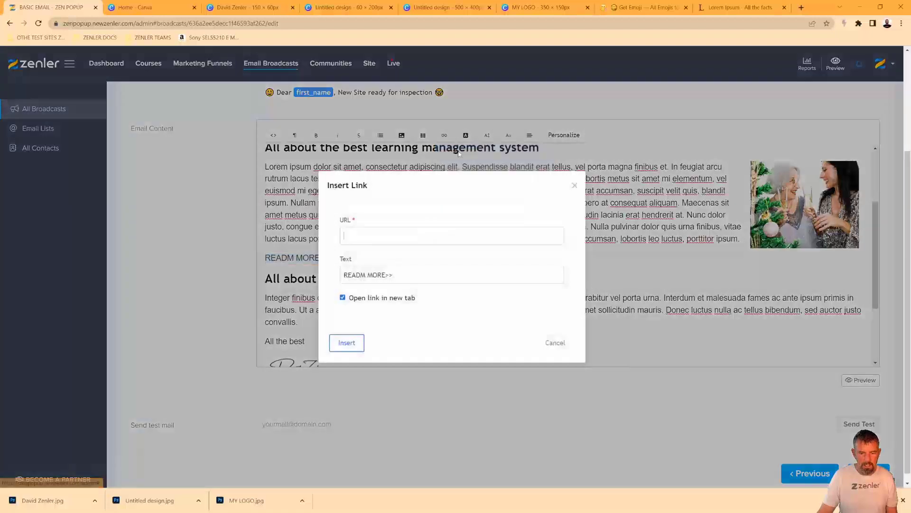
left_click(356, 233)
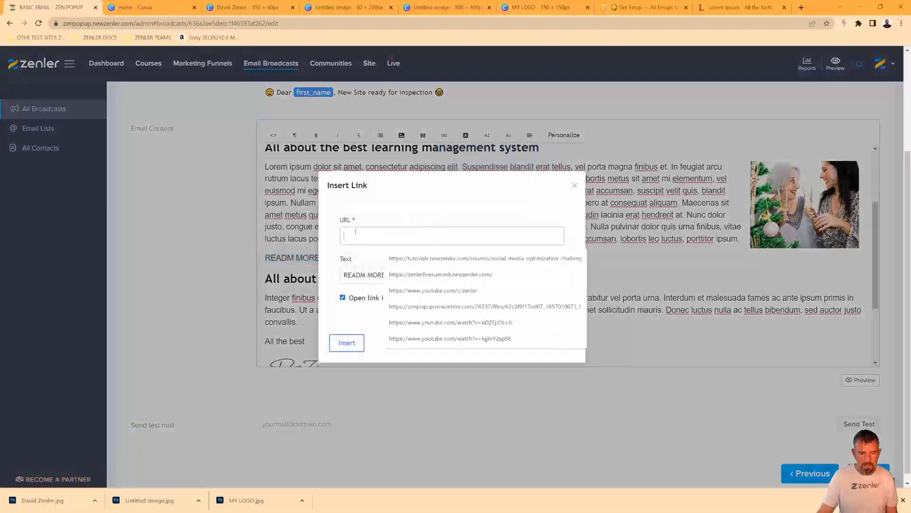
left_click(390, 274)
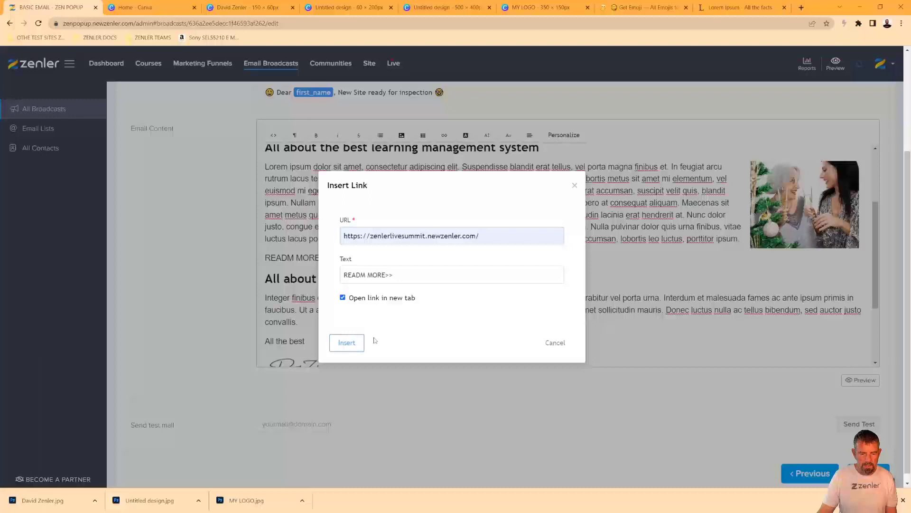
left_click(352, 342)
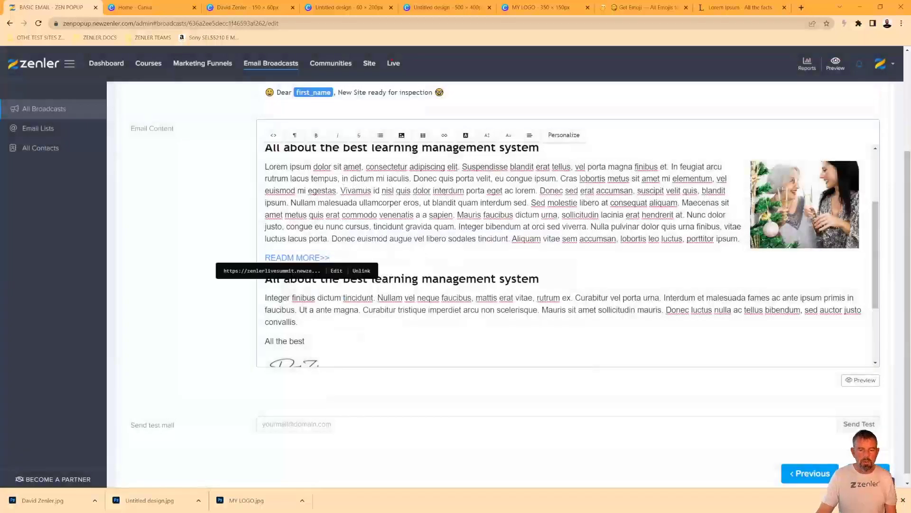
left_click(299, 137)
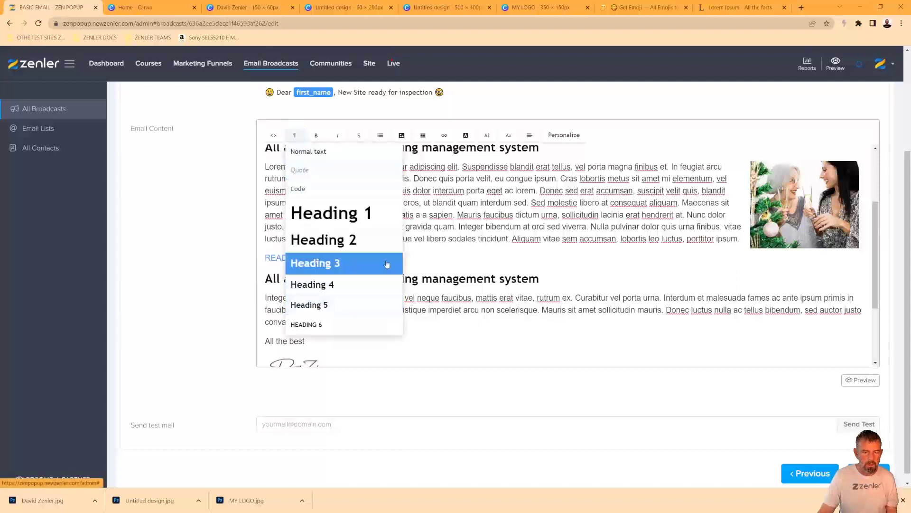
left_click(469, 215)
scroll(436, 222, "up", 1)
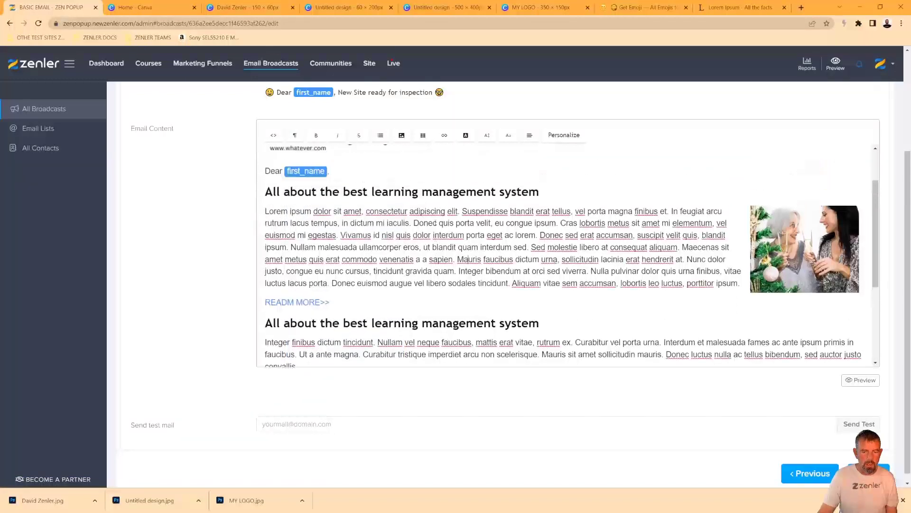
left_click_drag(456, 211, 300, 211)
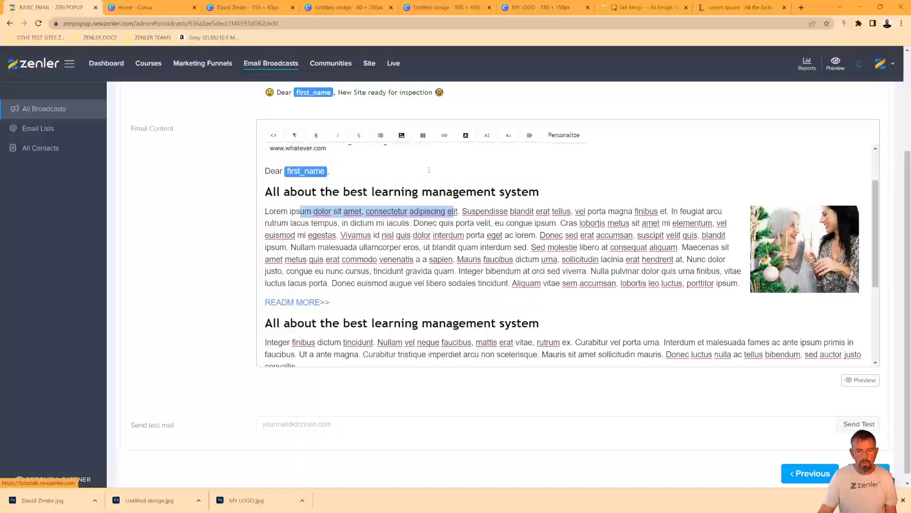
Colour the text of the first "All about the best learning management system" heading orange.
left_click_drag(541, 192, 263, 193)
left_click(465, 136)
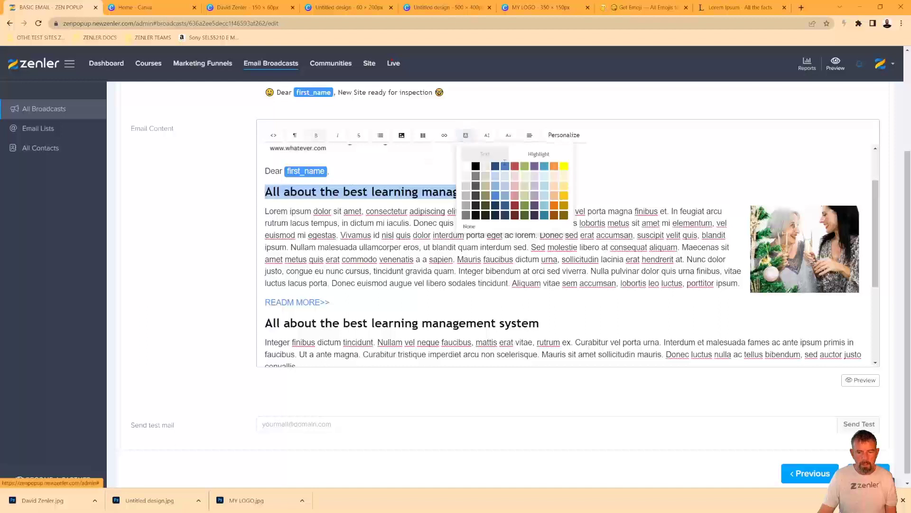
left_click(554, 167)
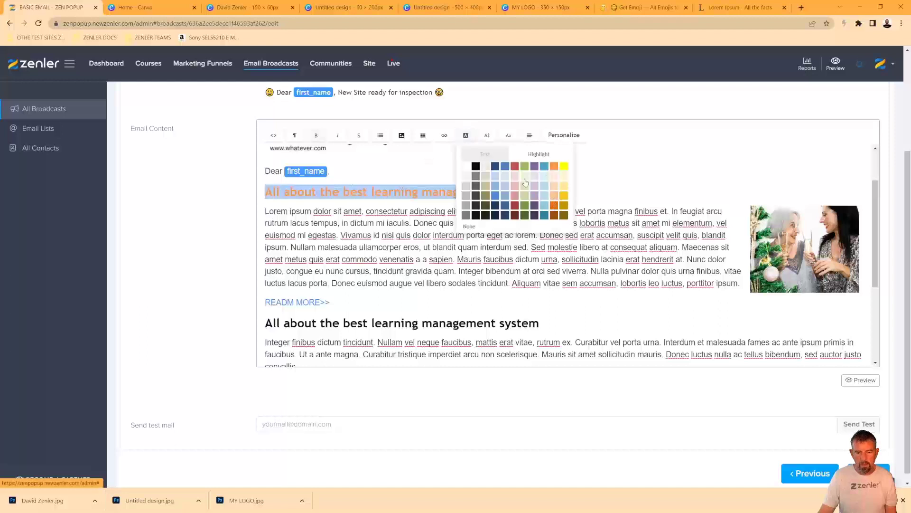
left_click(458, 235)
Colour the text of the second heading, below the "READM MORE>>" link, dark red.
left_click_drag(545, 326, 259, 324)
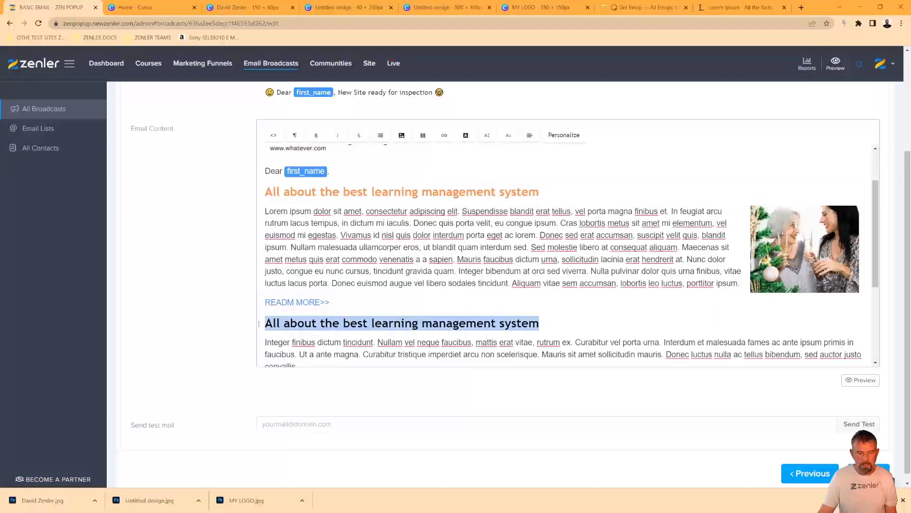
left_click(466, 136)
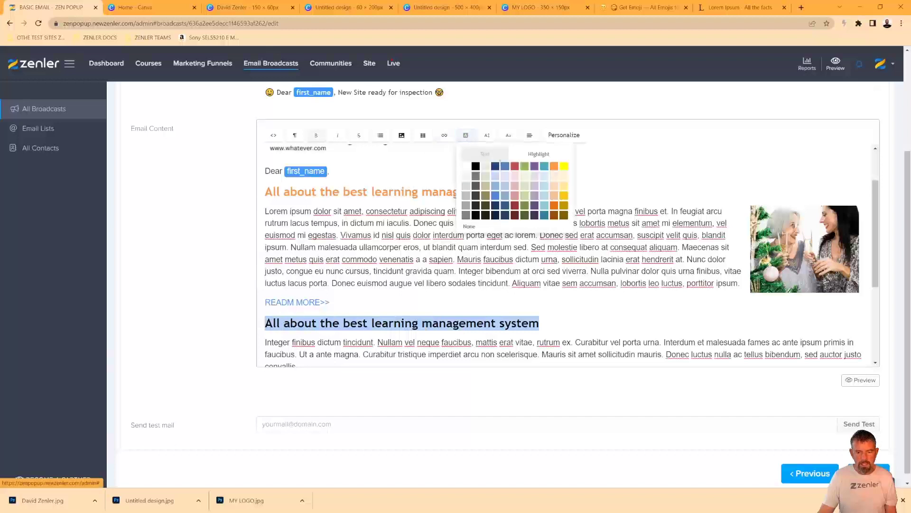
left_click(515, 206)
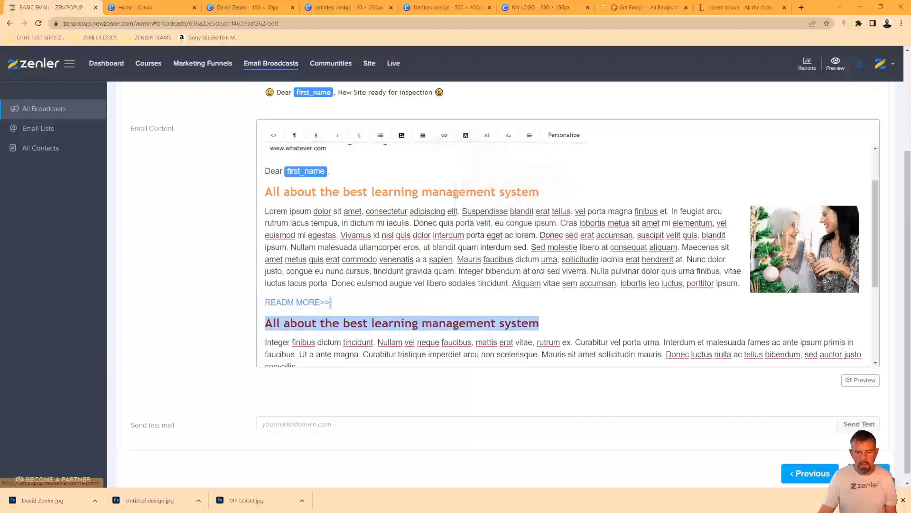
left_click(561, 313)
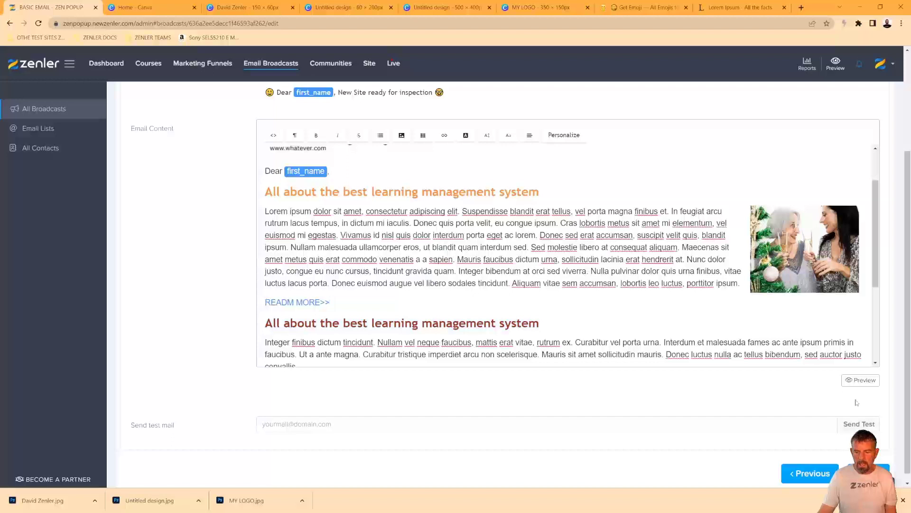
Preview the whole email with the coloured headings, and close the preview.
left_click(860, 380)
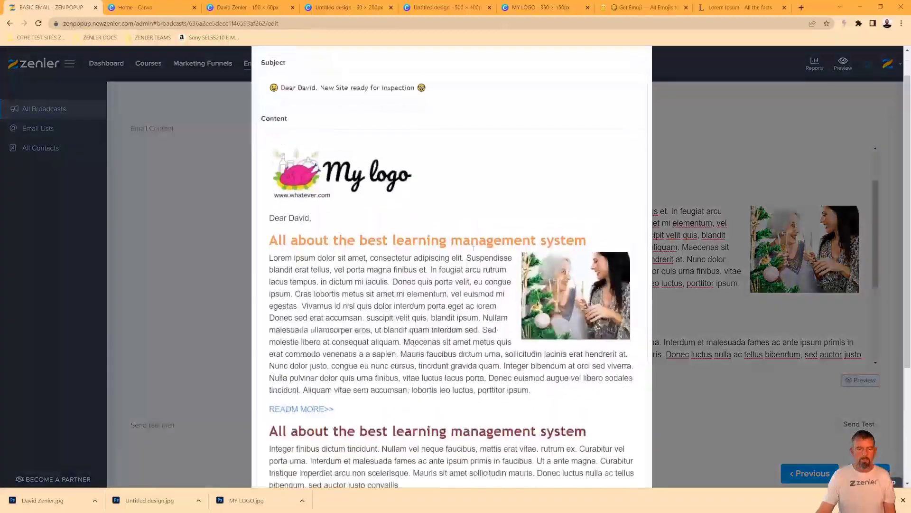
scroll(473, 247, "down", 4)
scroll(473, 250, "up", 5)
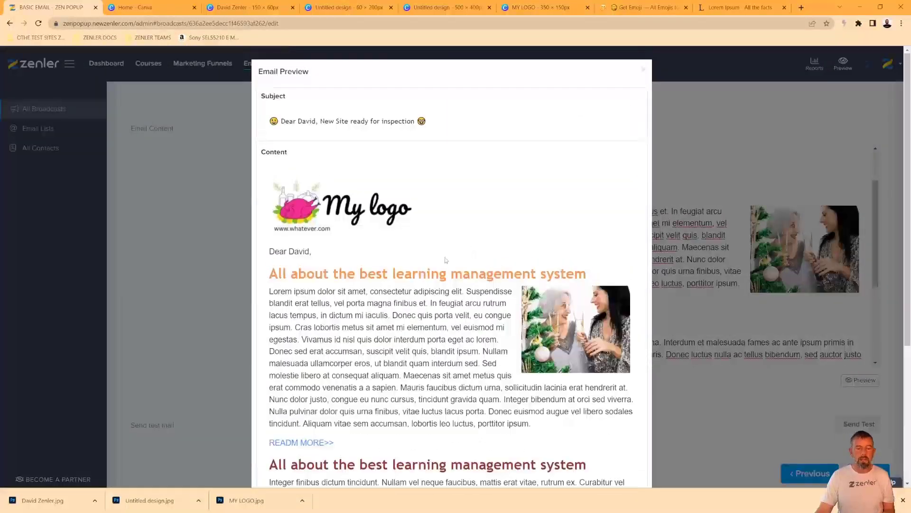
left_click(644, 70)
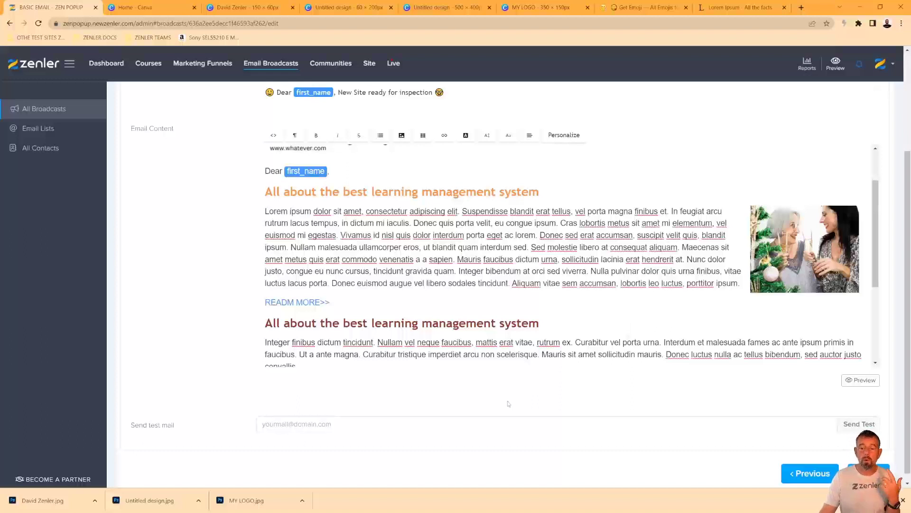
scroll(413, 435, "down", 1)
left_click(321, 418)
left_click(253, 448)
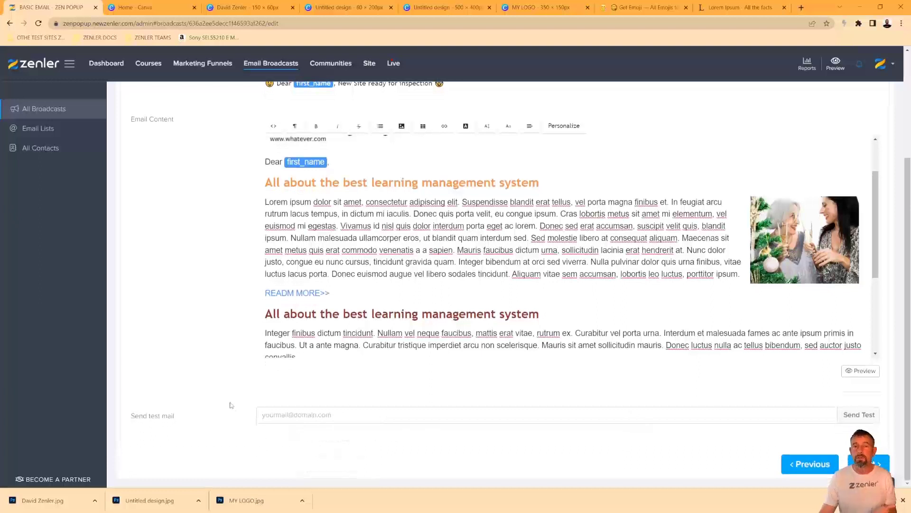